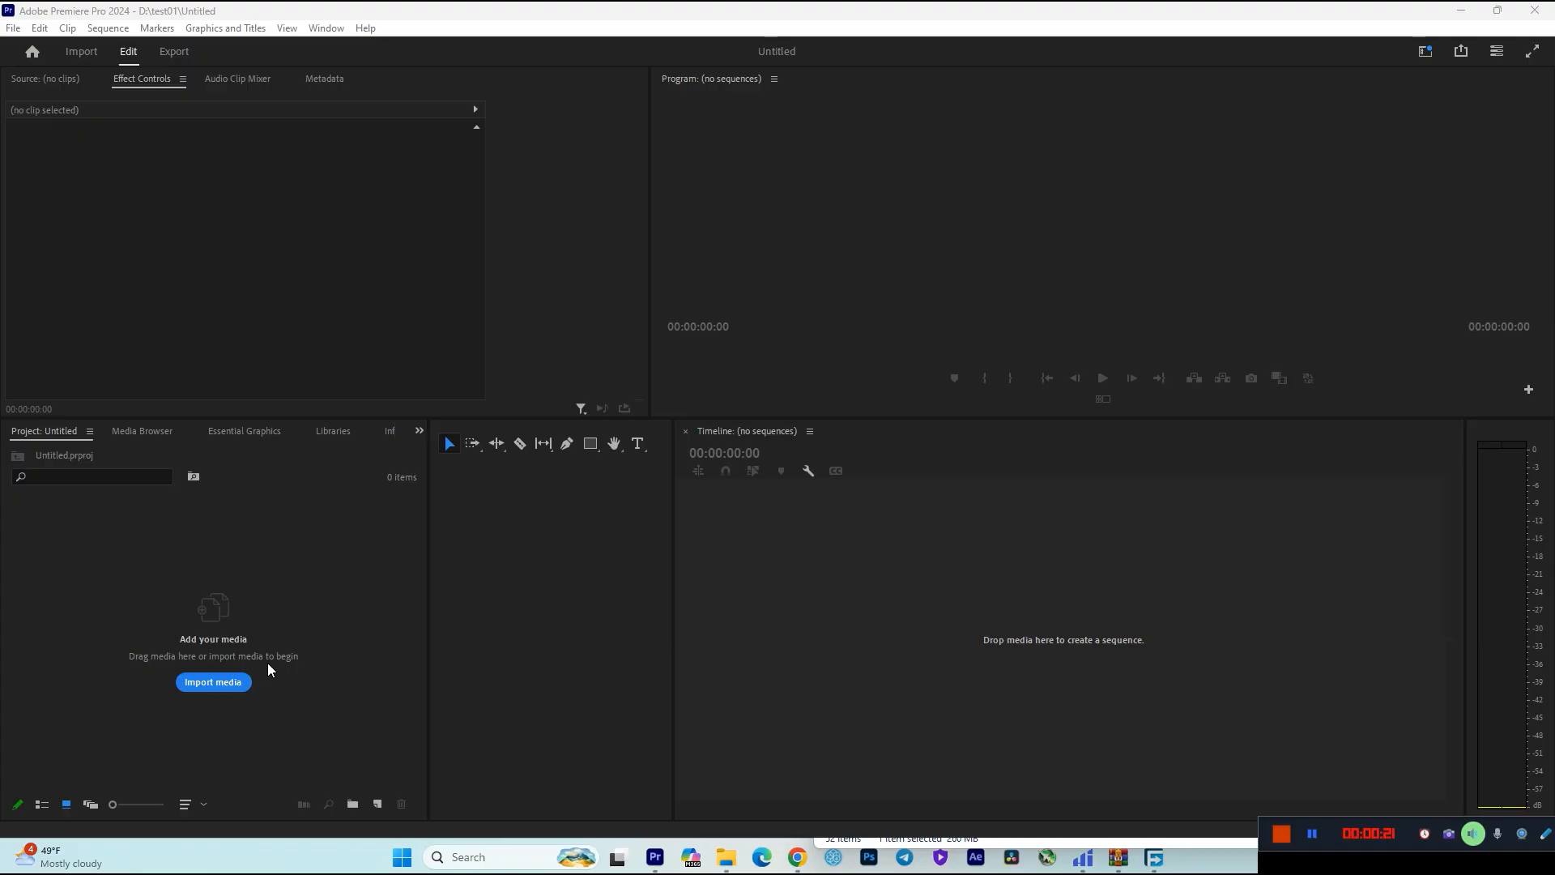
# Import the 716679_227 video from the clip folder on Local Disk (E:) into the project.
pyautogui.click(211, 688)
pyautogui.click(845, 50)
pyautogui.doubleClick(340, 601)
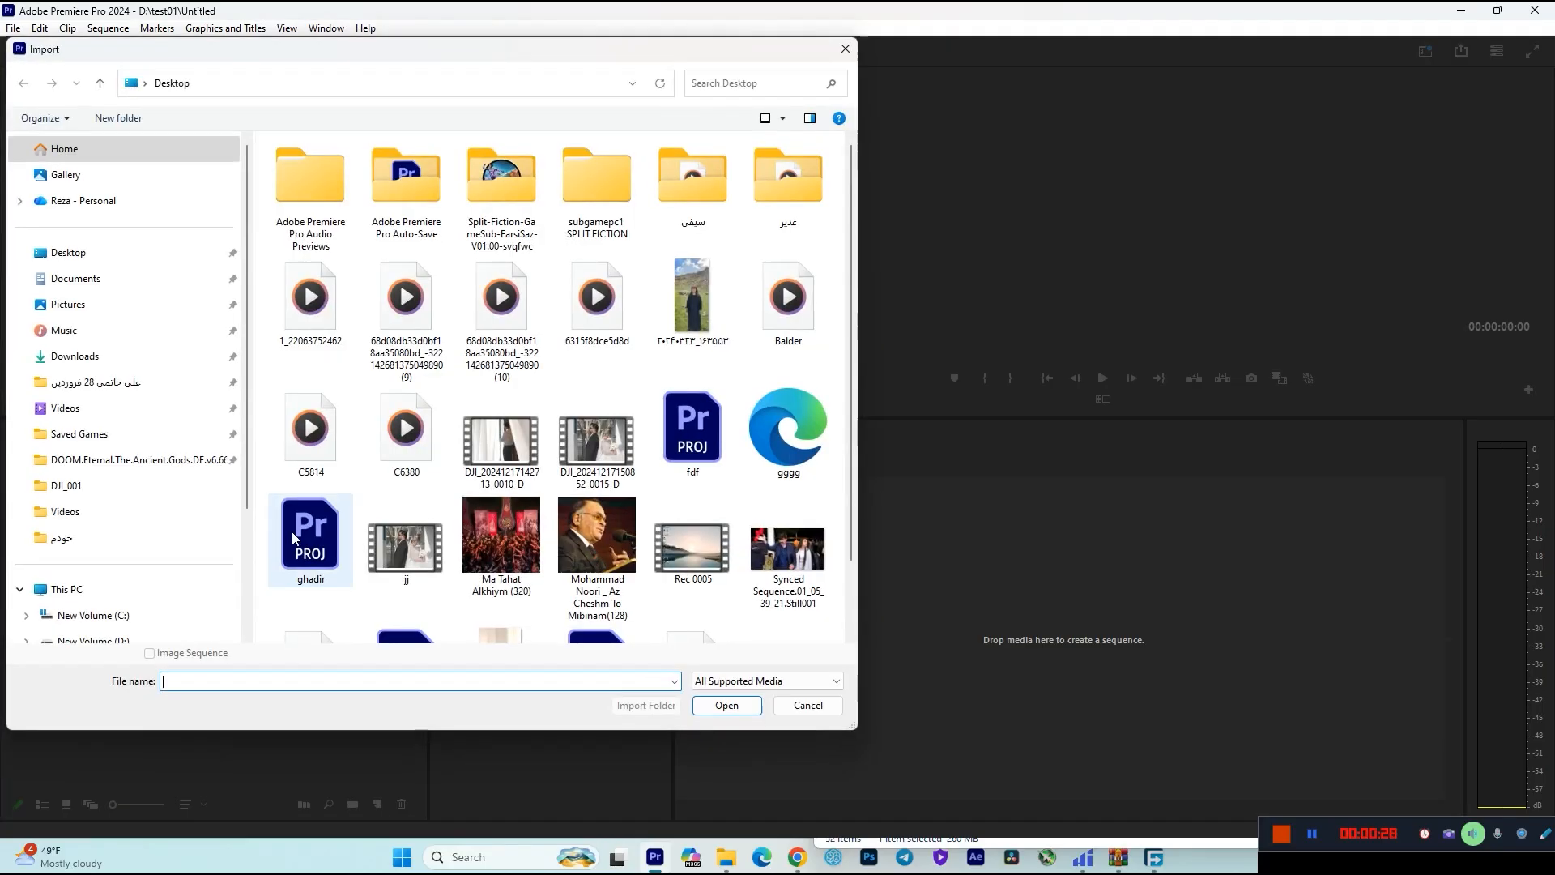
pyautogui.scroll(-2, 125, 555)
pyautogui.click(90, 481)
pyautogui.scroll(-5, 365, 541)
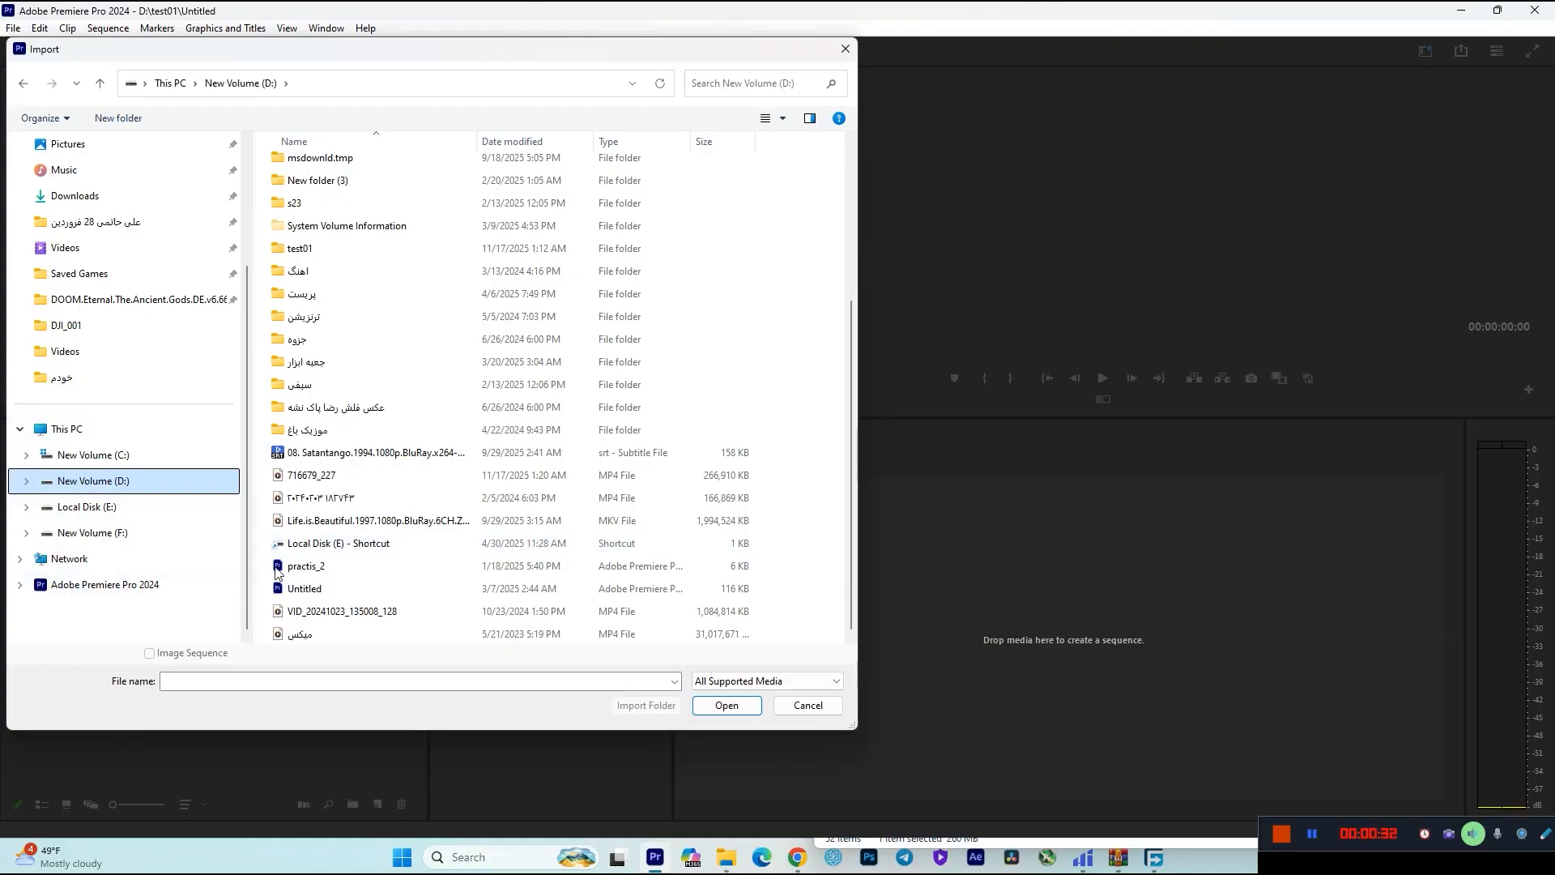
pyautogui.scroll(4, 295, 538)
pyautogui.click(113, 513)
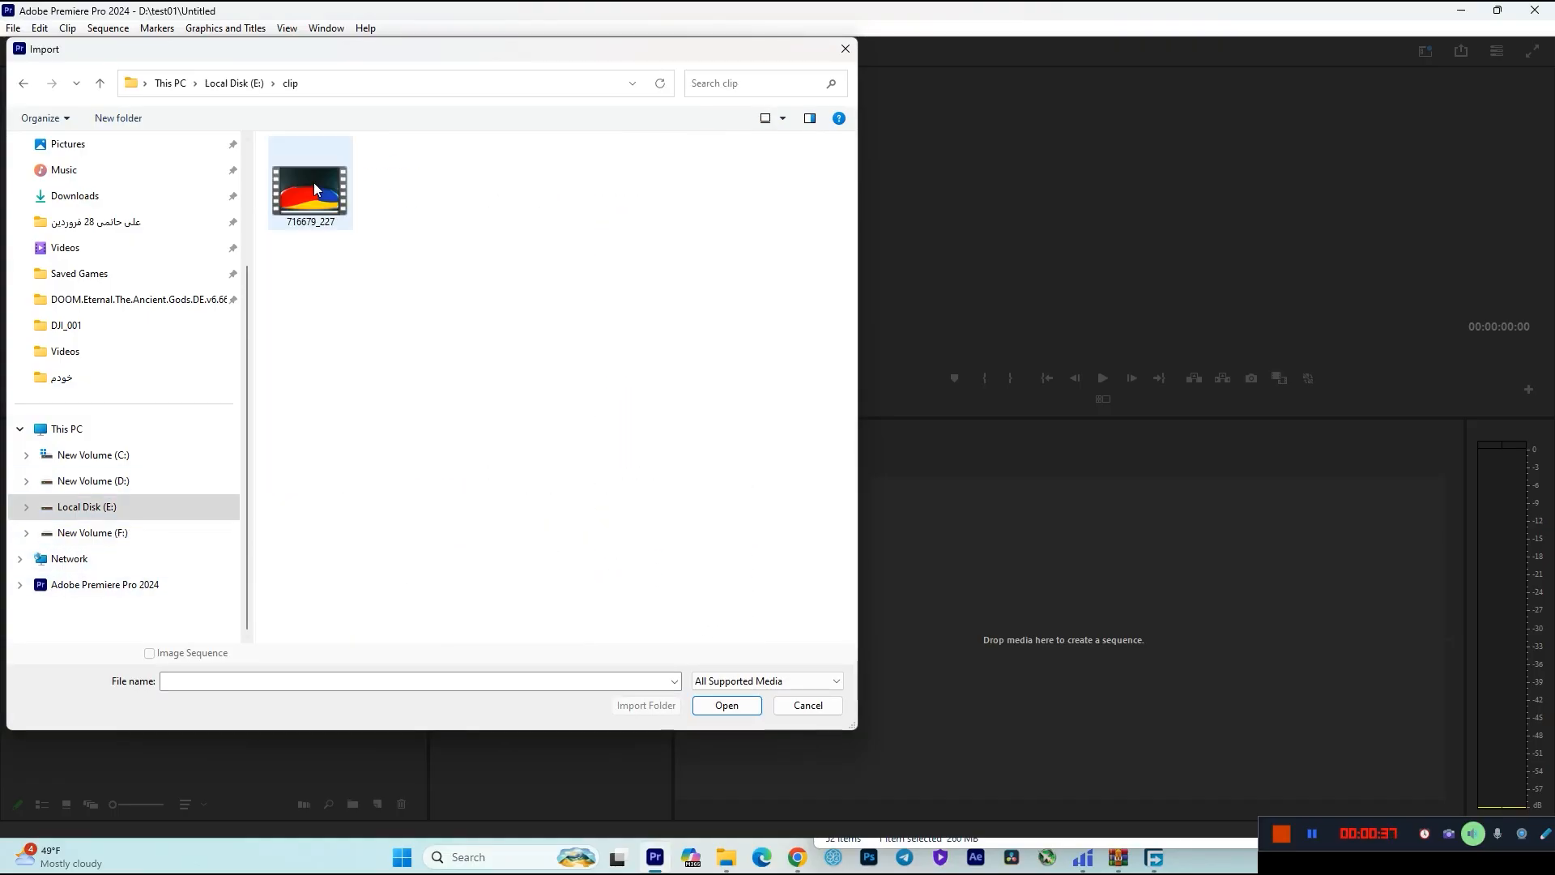
pyautogui.doubleClick(314, 188)
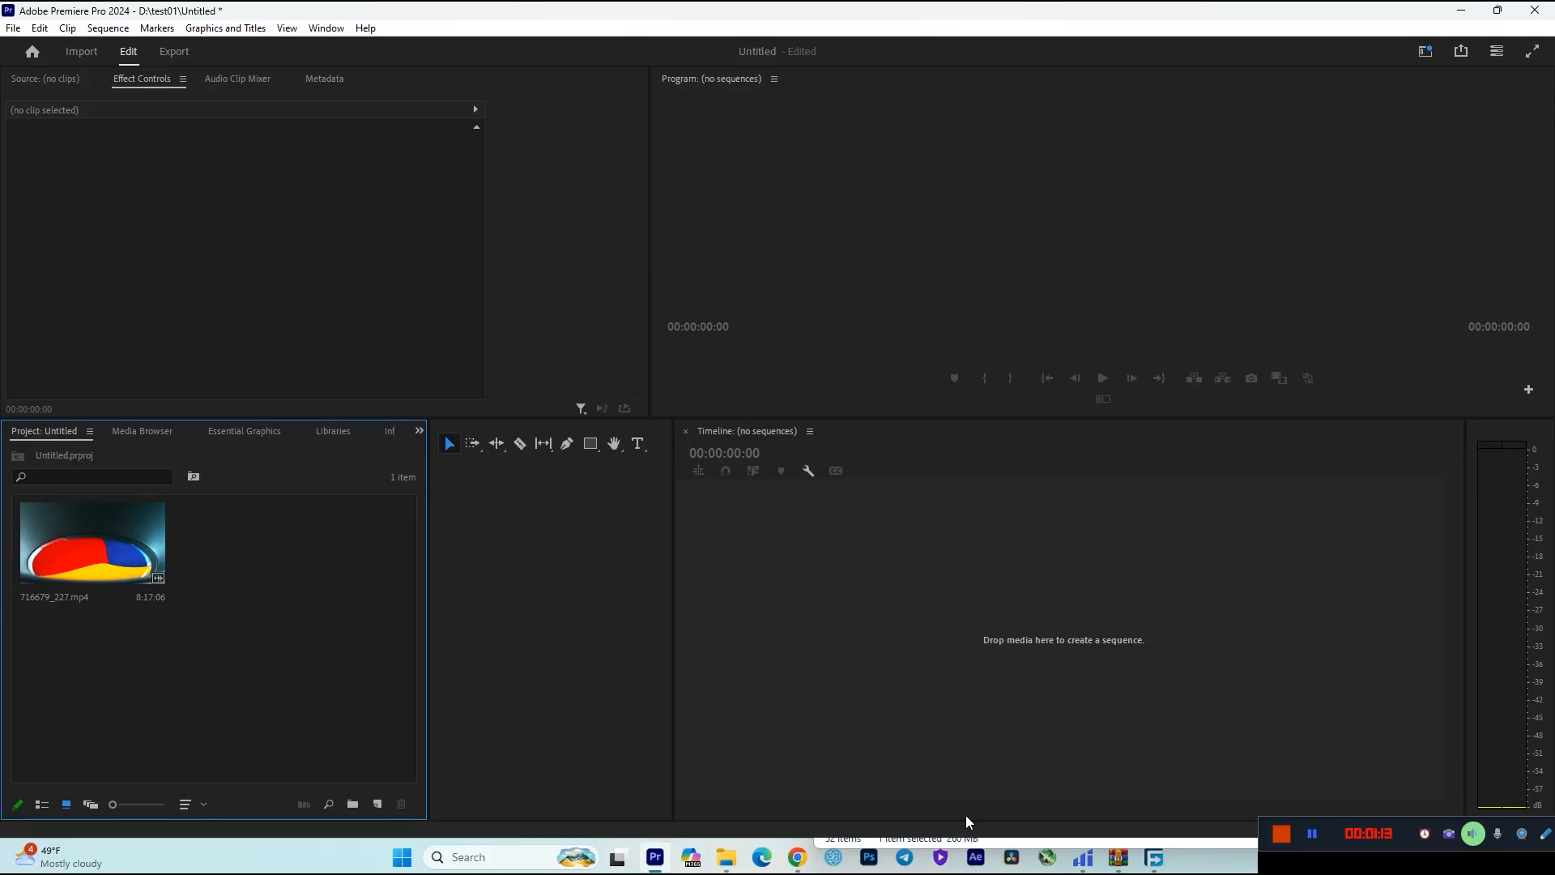
# Widen the timeline area and import --avalanche-rumble-1 from the زیر صدا folder on Local Disk (E:), plus a song and a photo.
pyautogui.moveTo(674, 607); pyautogui.dragTo(456, 620)
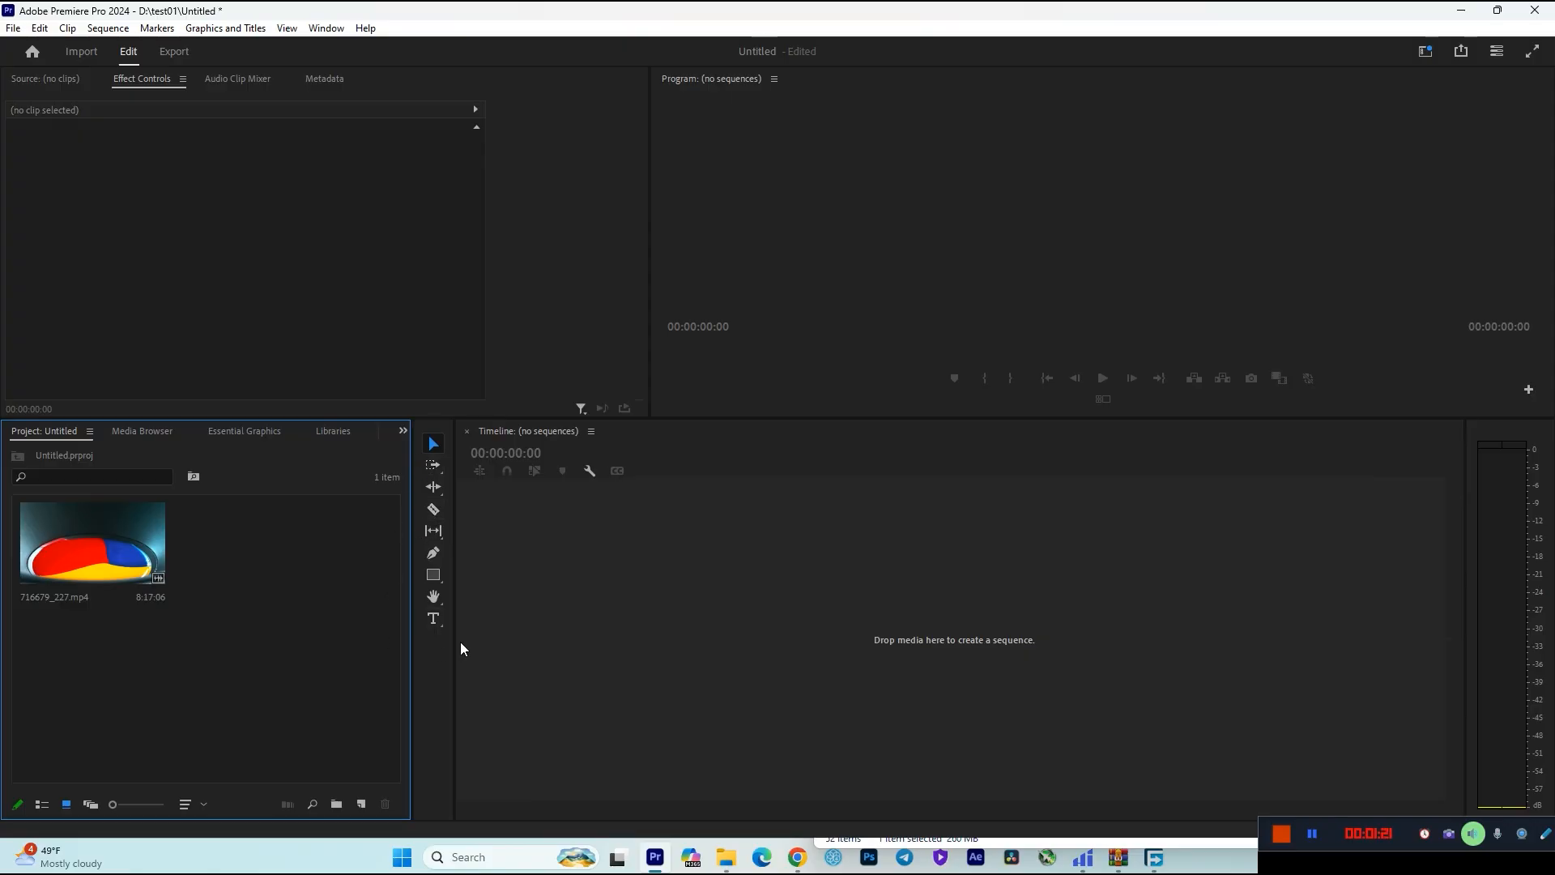
pyautogui.doubleClick(236, 601)
pyautogui.scroll(-1, 800, 545)
pyautogui.click(800, 546)
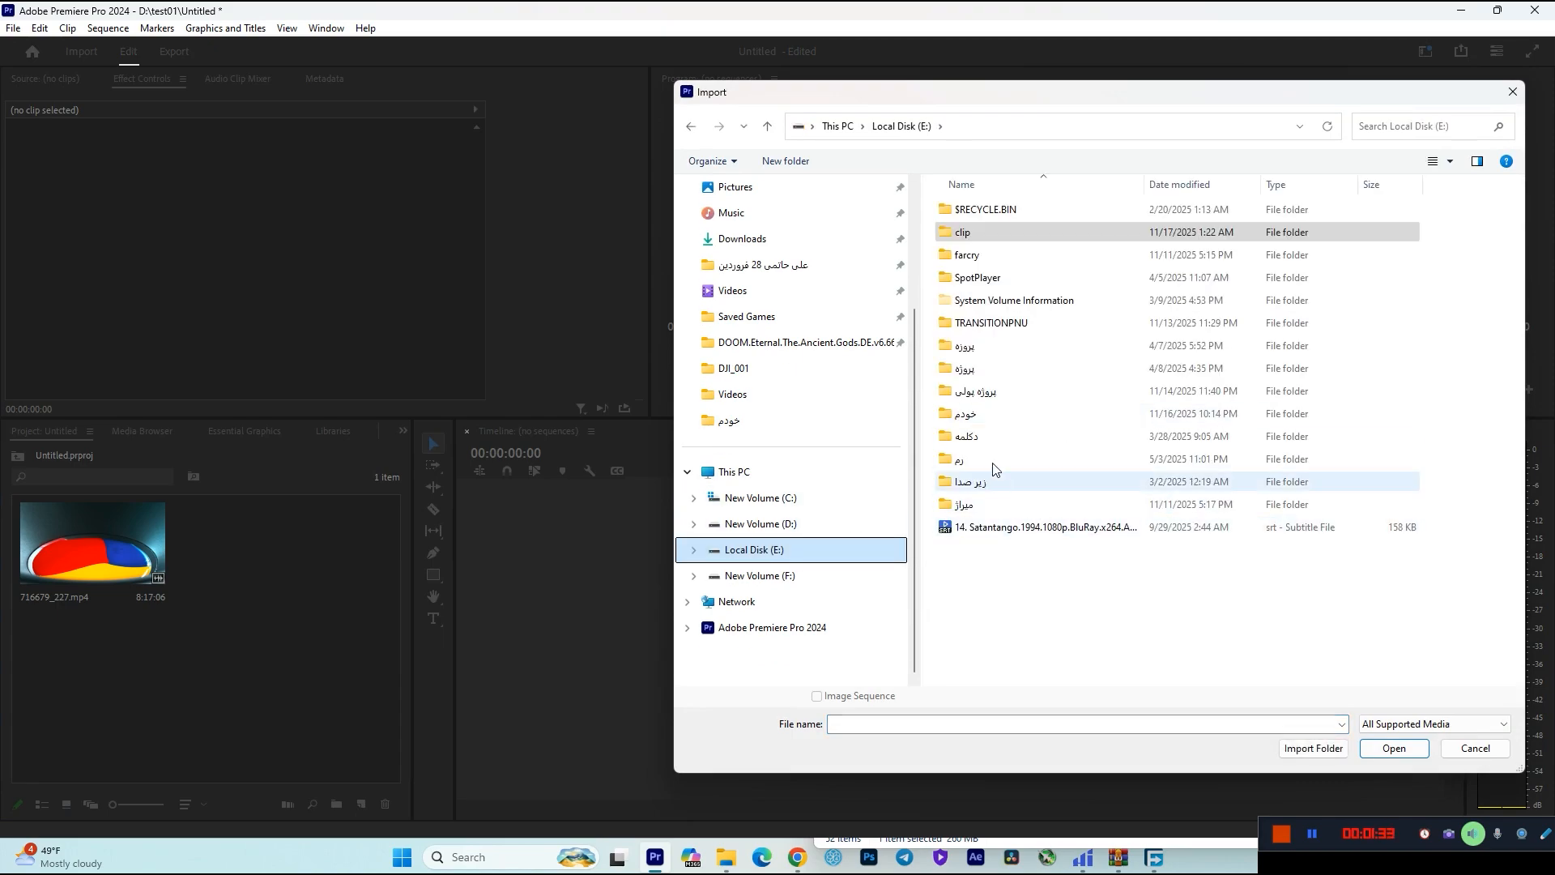
pyautogui.doubleClick(976, 481)
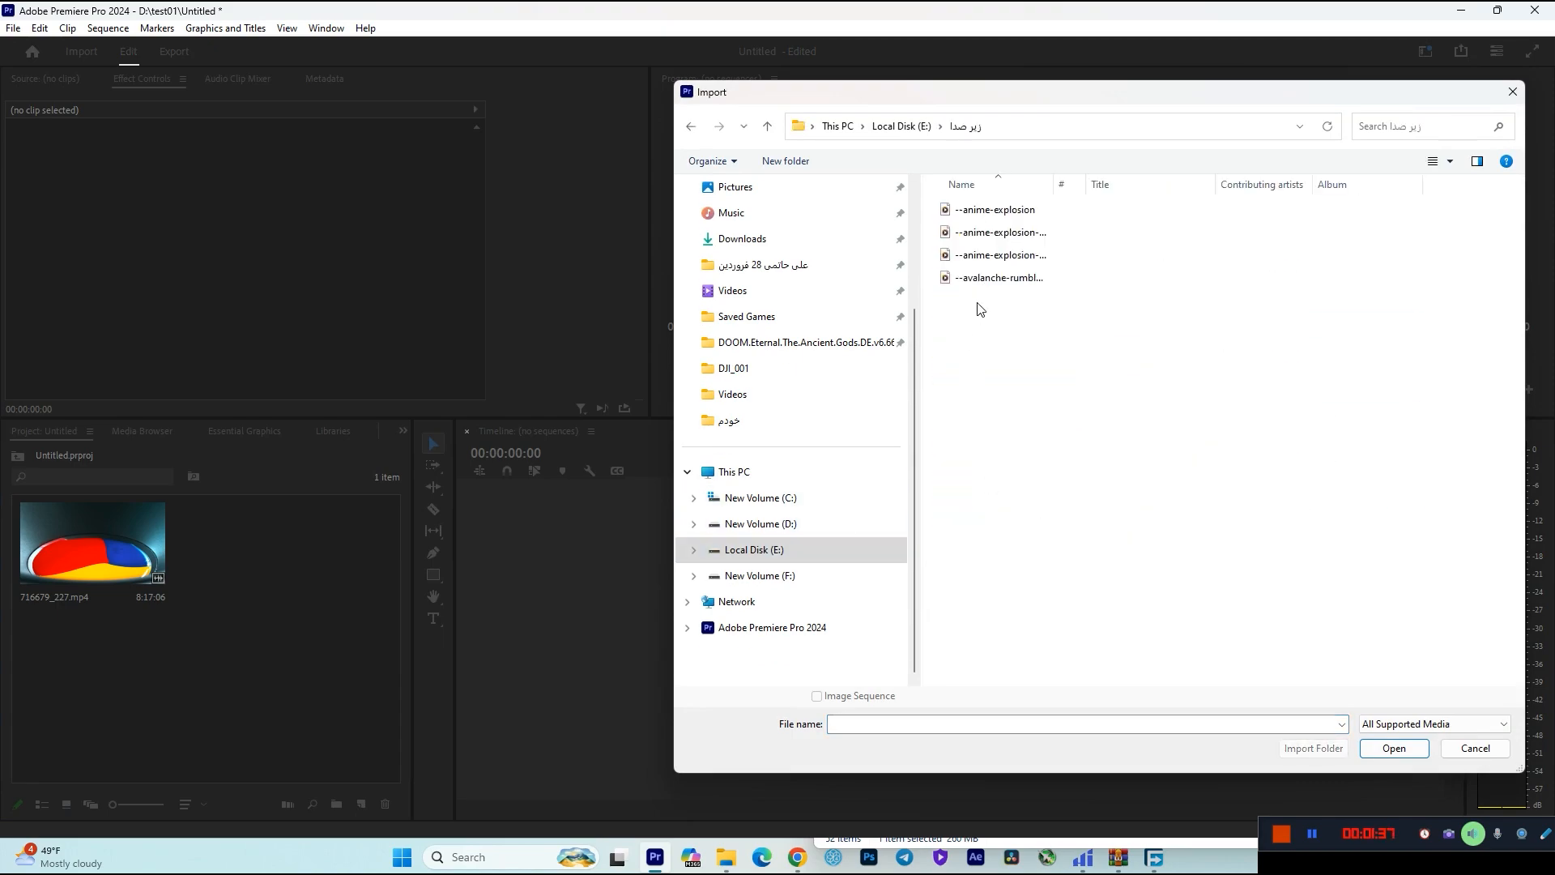
pyautogui.click(980, 279)
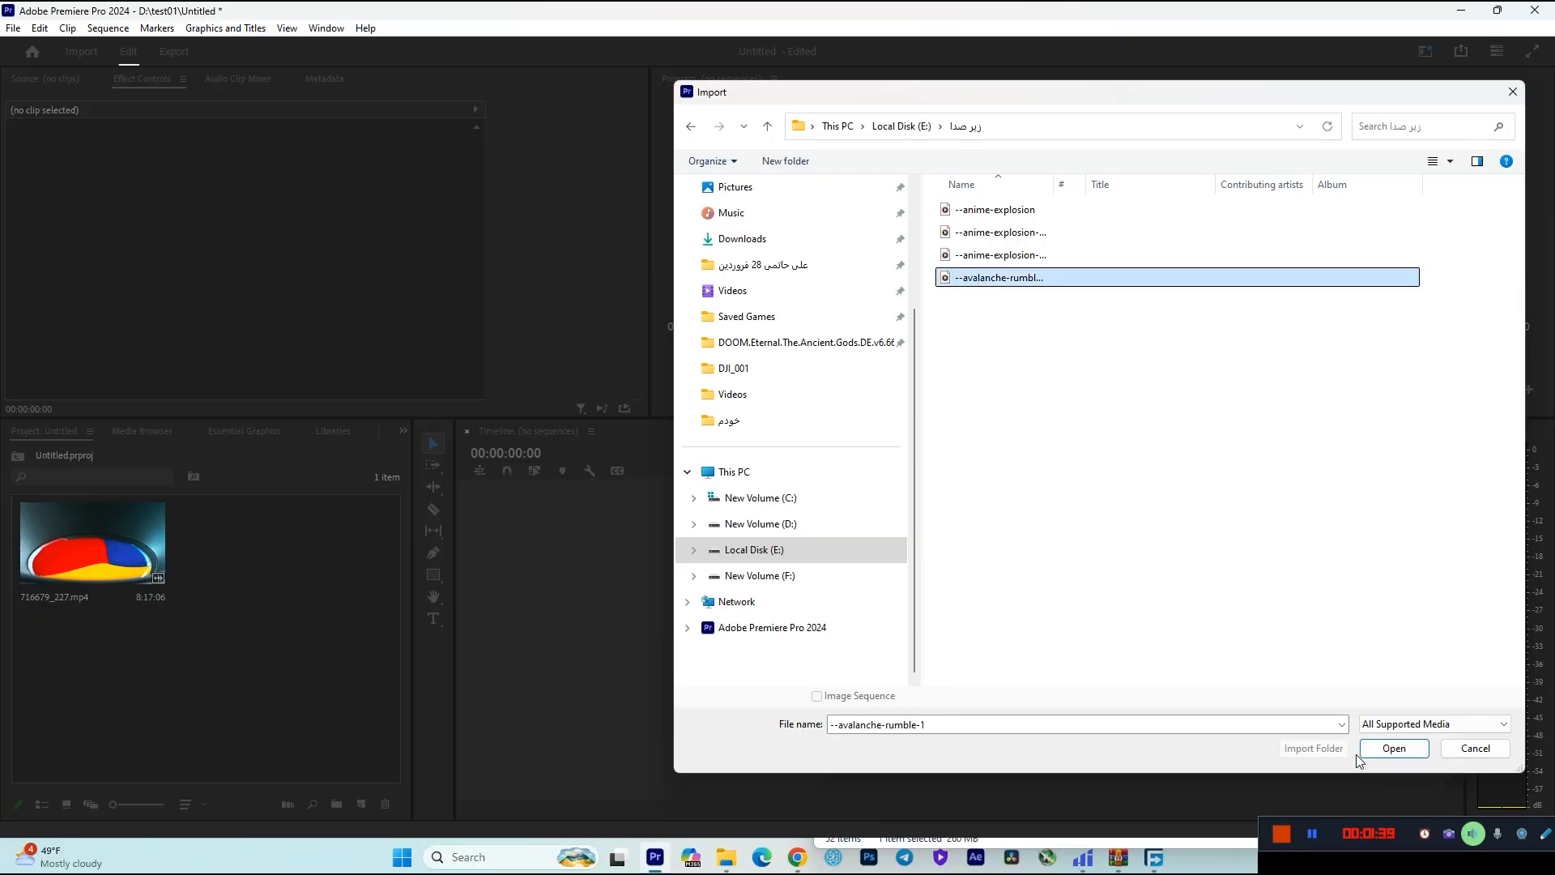
pyautogui.click(1386, 749)
pyautogui.doubleClick(208, 708)
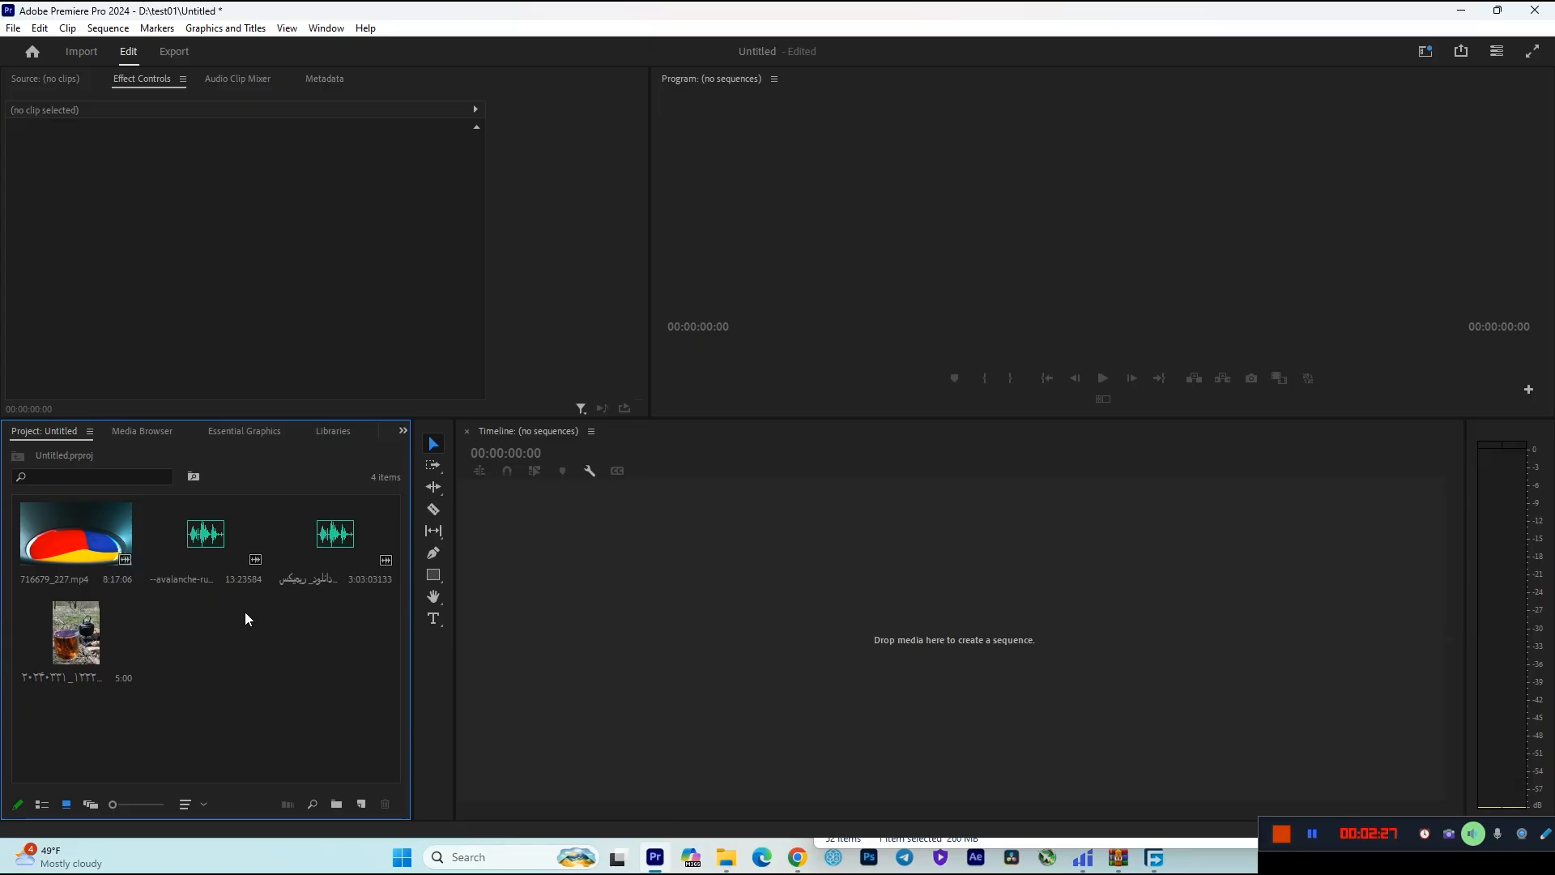
# Look at the imported media in Freeform View and return to the icon thumbnails.
pyautogui.moveTo(114, 805)
pyautogui.mouseDown()
pyautogui.moveTo(154, 811)
pyautogui.moveTo(112, 810)
pyautogui.mouseUp()
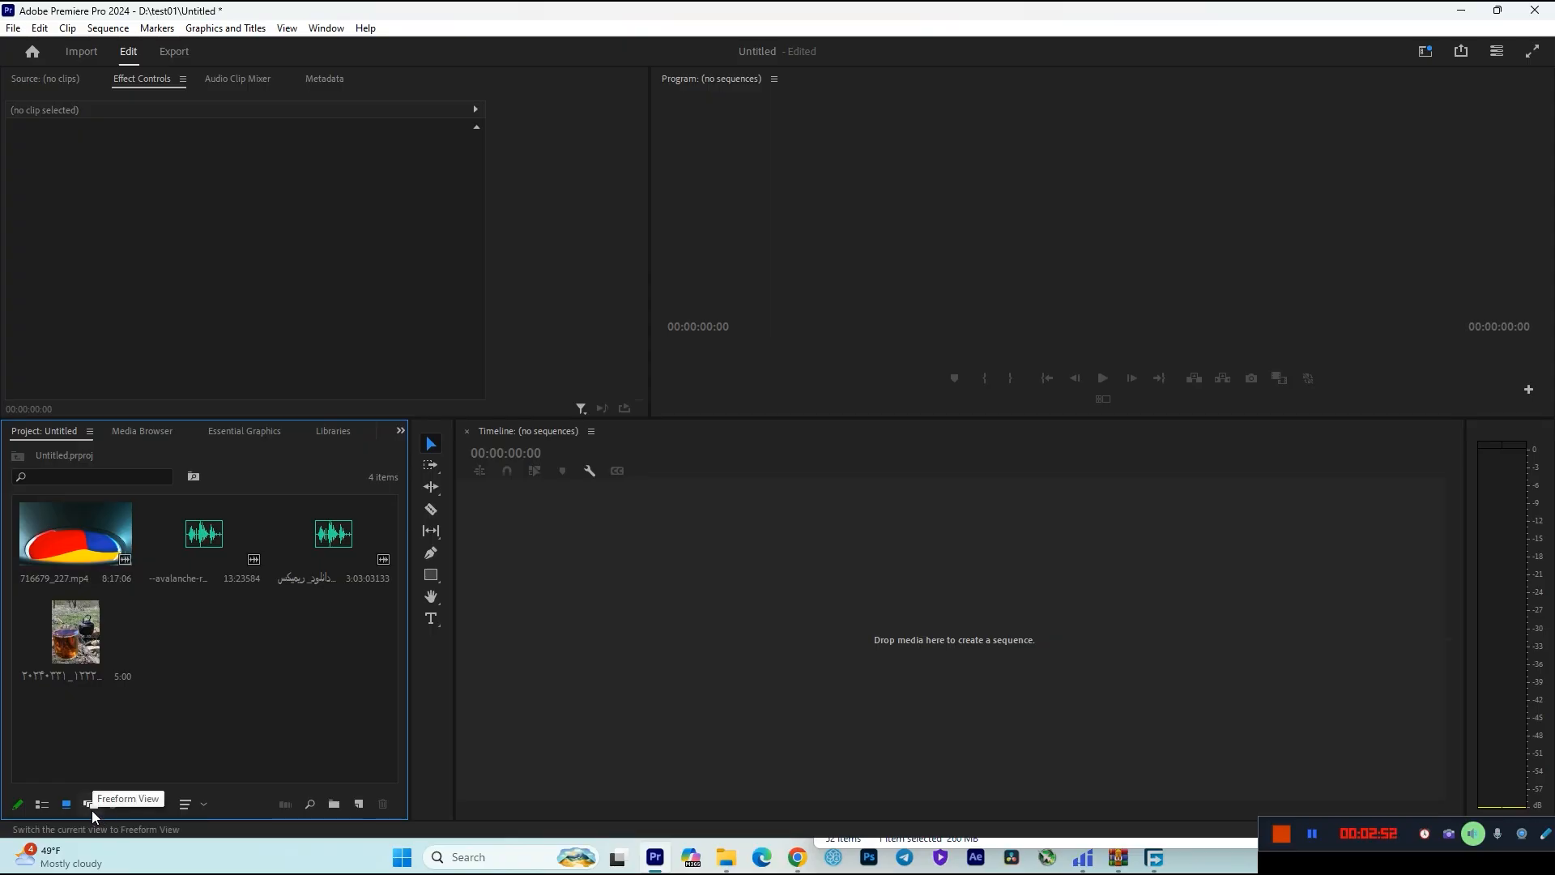
pyautogui.click(91, 810)
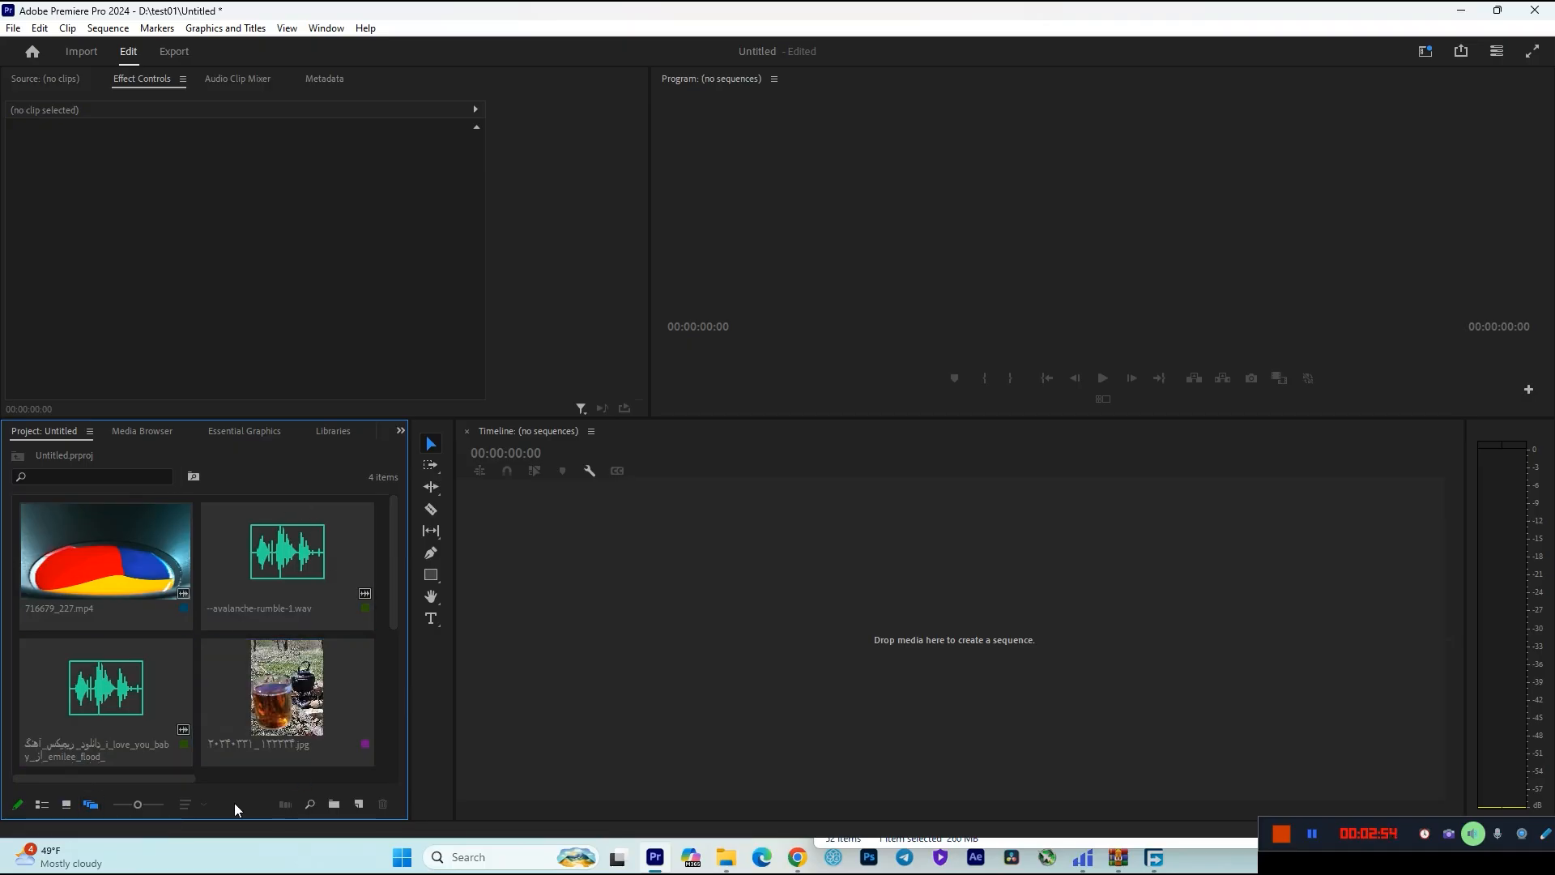
pyautogui.scroll(-2, 184, 694)
pyautogui.click(58, 804)
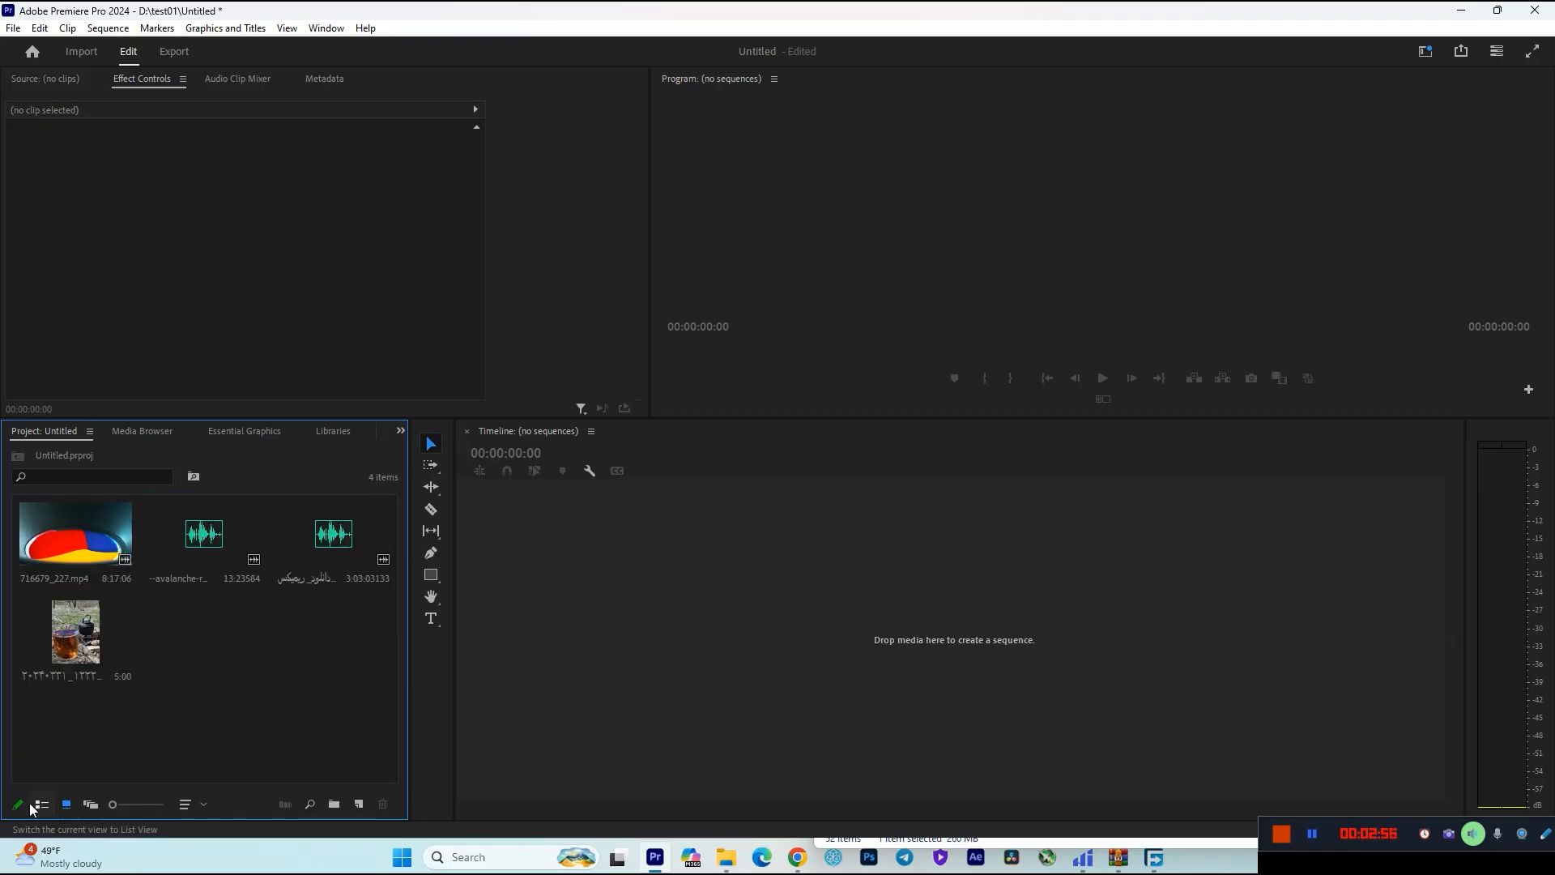
# Examine the frame rate and duration columns of the imported media in List View and return to Icon View.
pyautogui.click(43, 805)
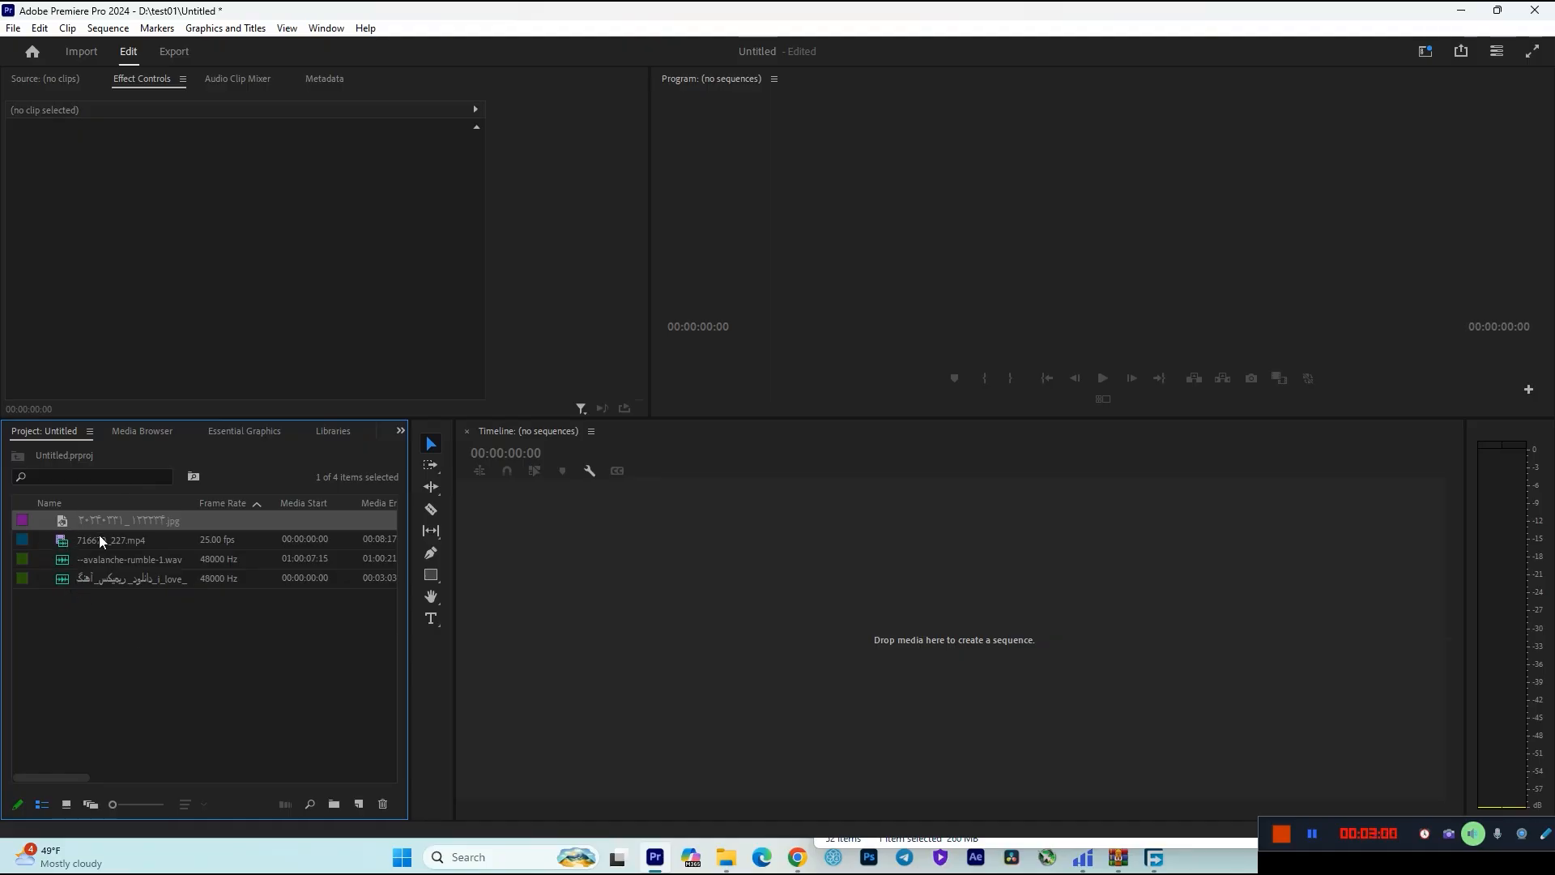
pyautogui.click(104, 650)
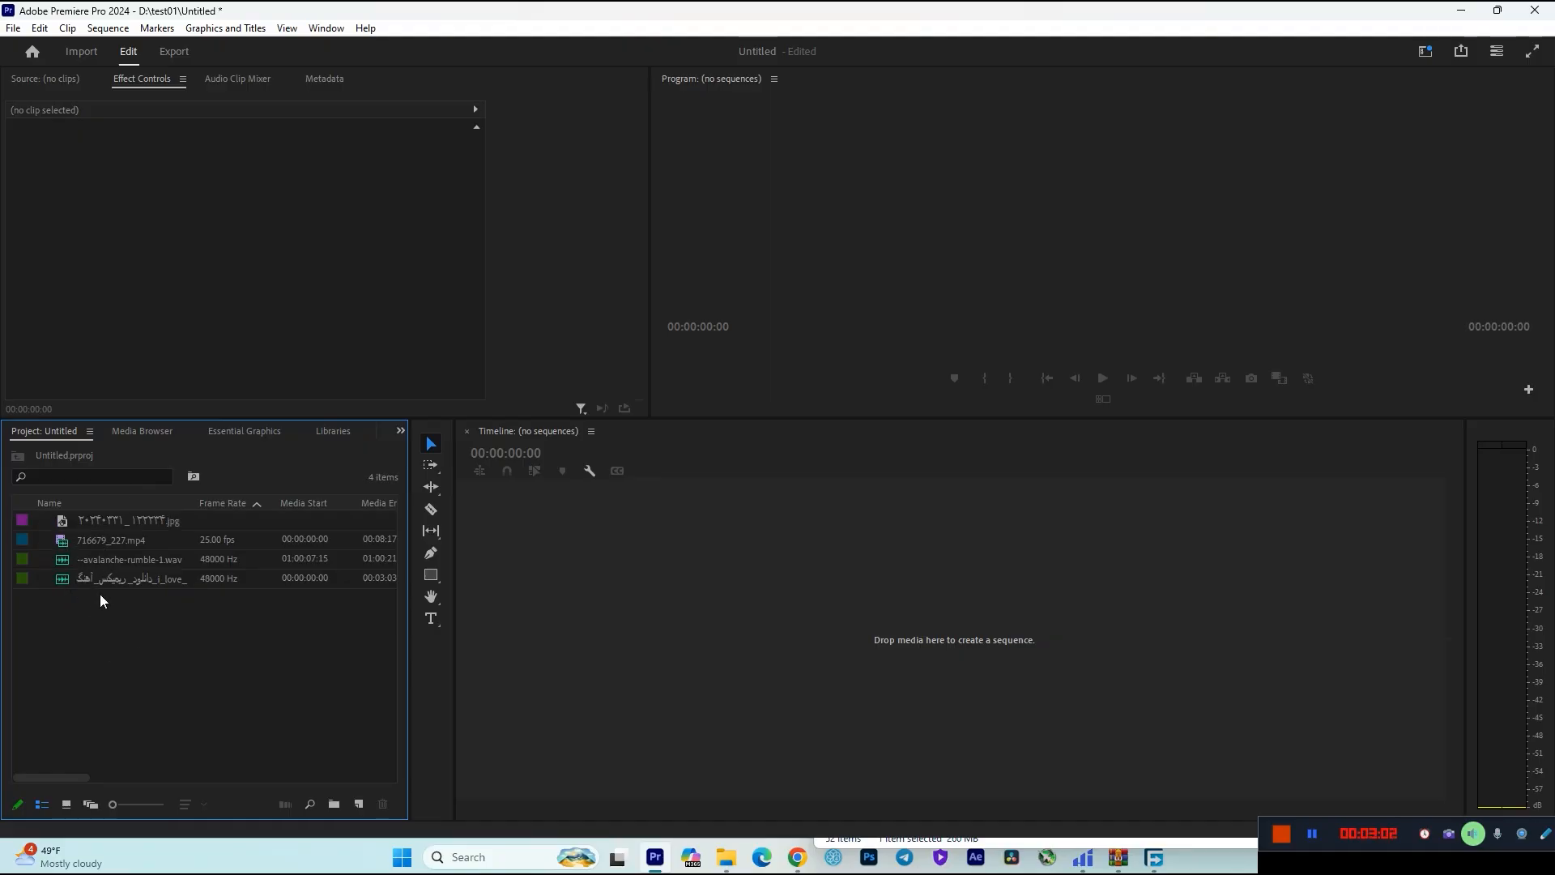
pyautogui.click(113, 541)
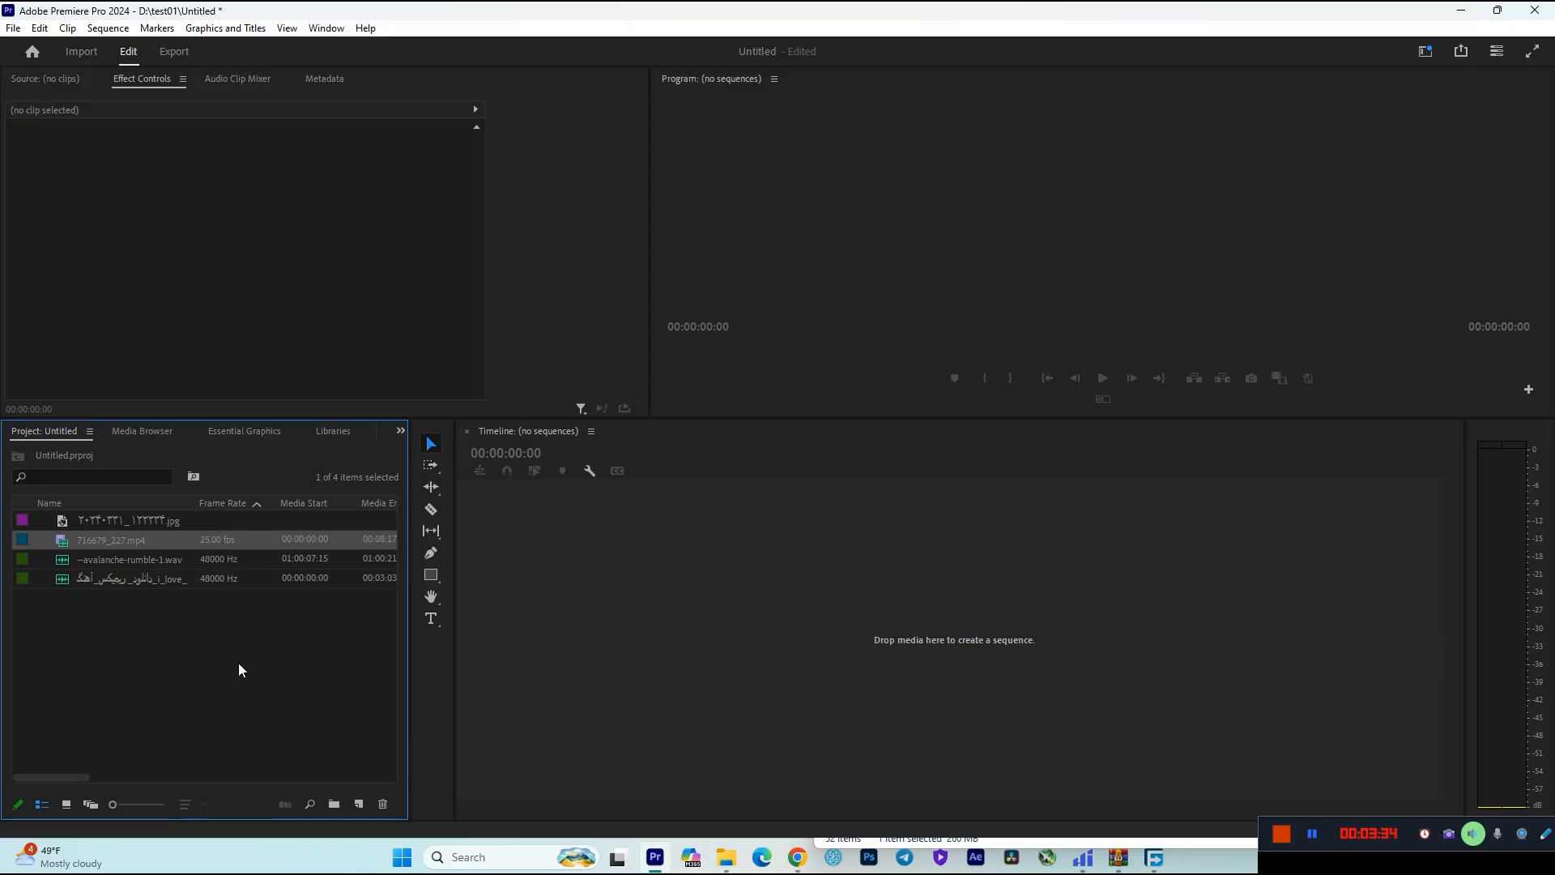
pyautogui.moveTo(80, 777); pyautogui.dragTo(112, 776)
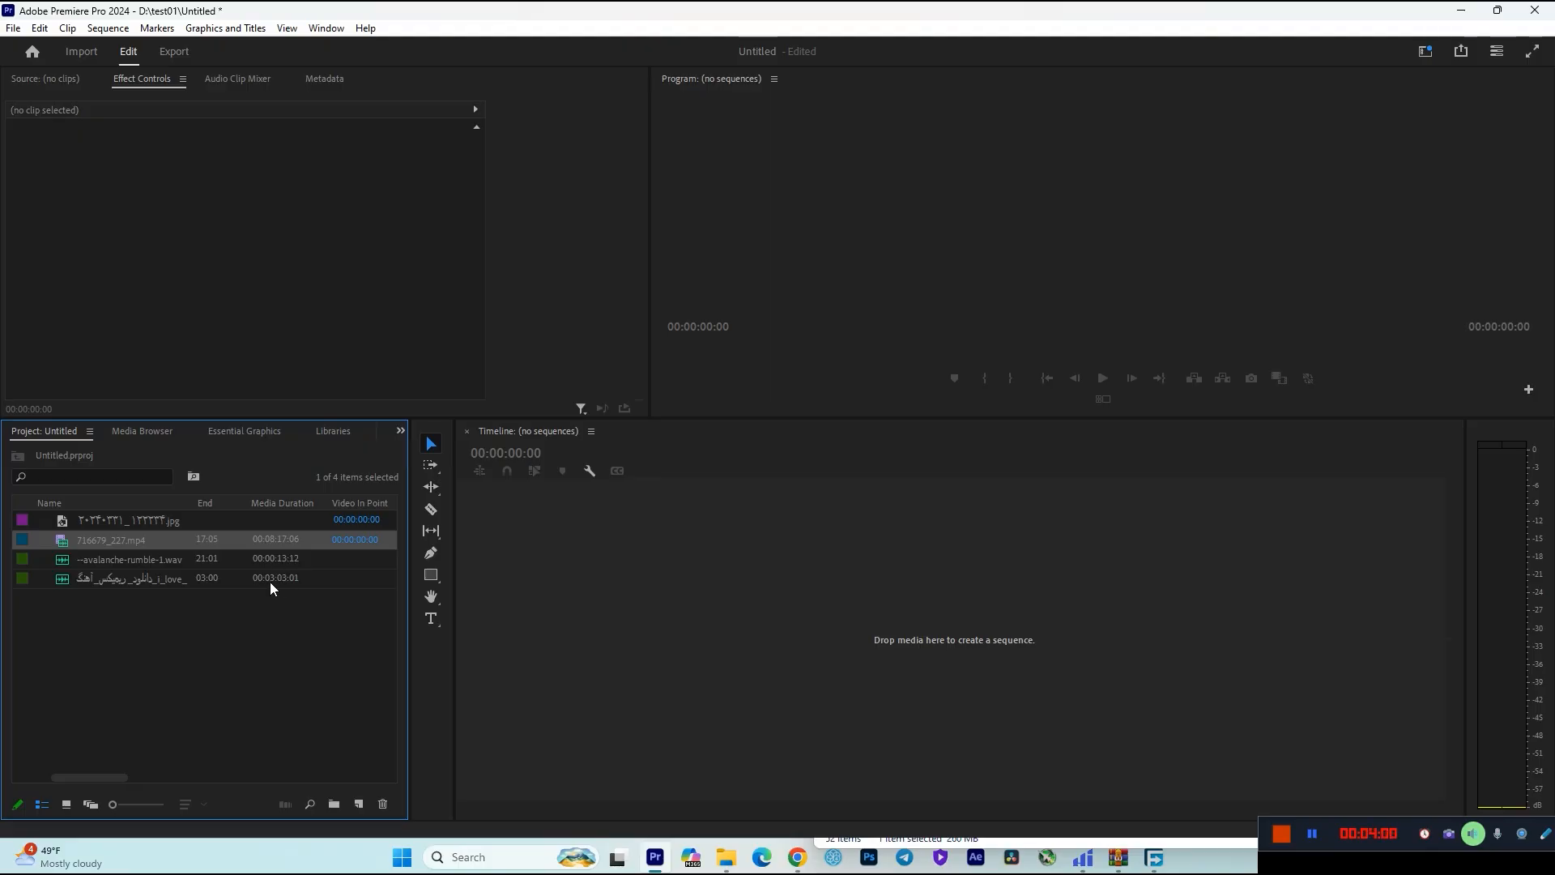
pyautogui.moveTo(119, 778); pyautogui.dragTo(76, 802)
pyautogui.click(65, 805)
pyautogui.click(90, 805)
pyautogui.click(66, 805)
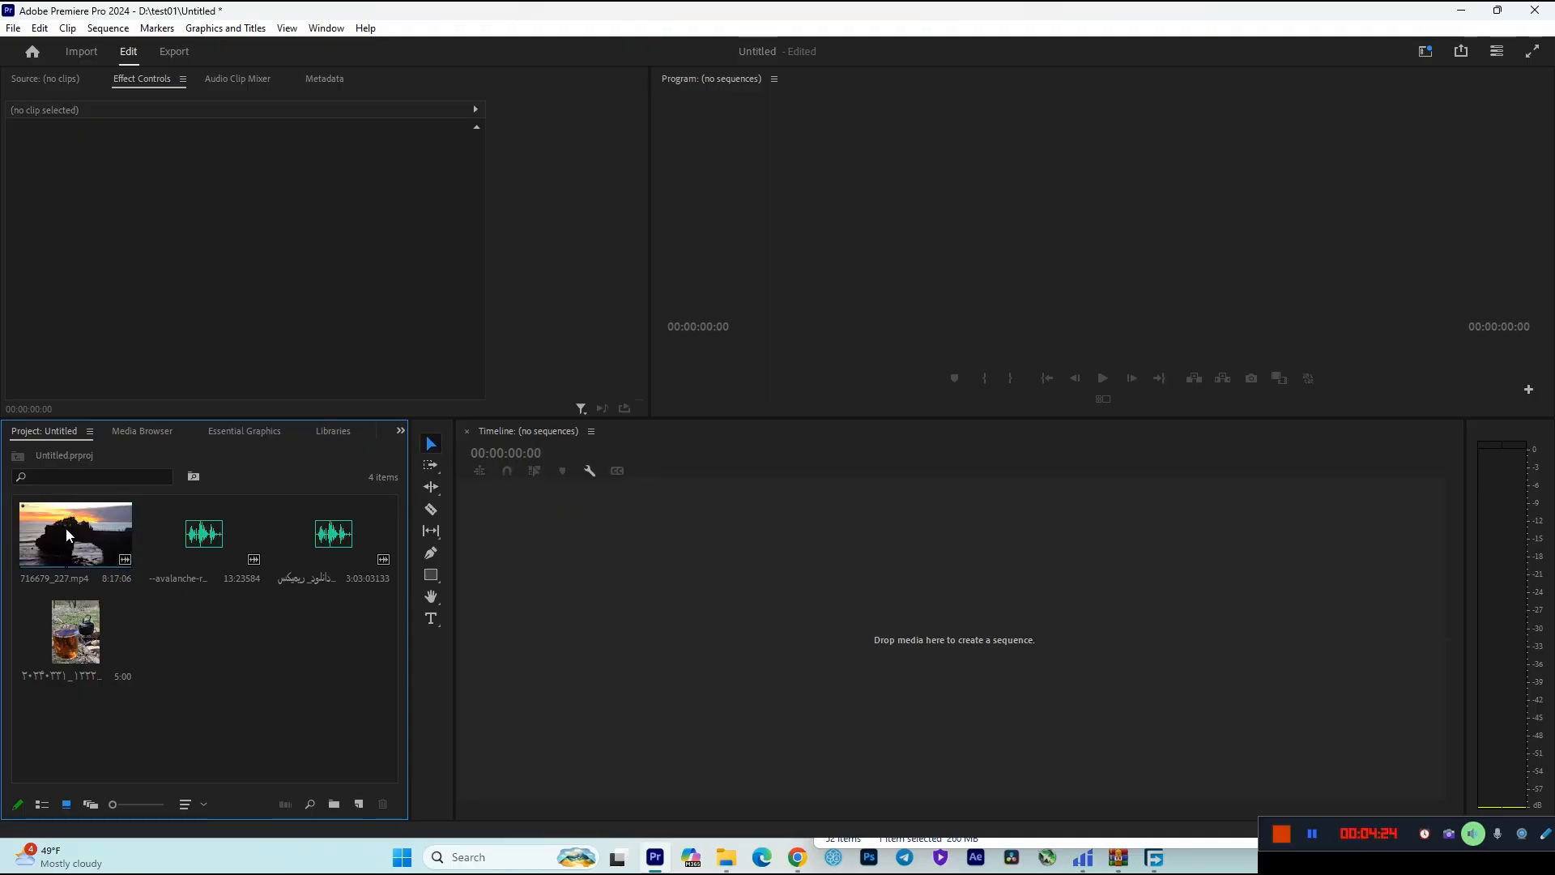
# Create a sequence from the whole 716679_227.mp4 clip on the empty timeline.
pyautogui.click(69, 557)
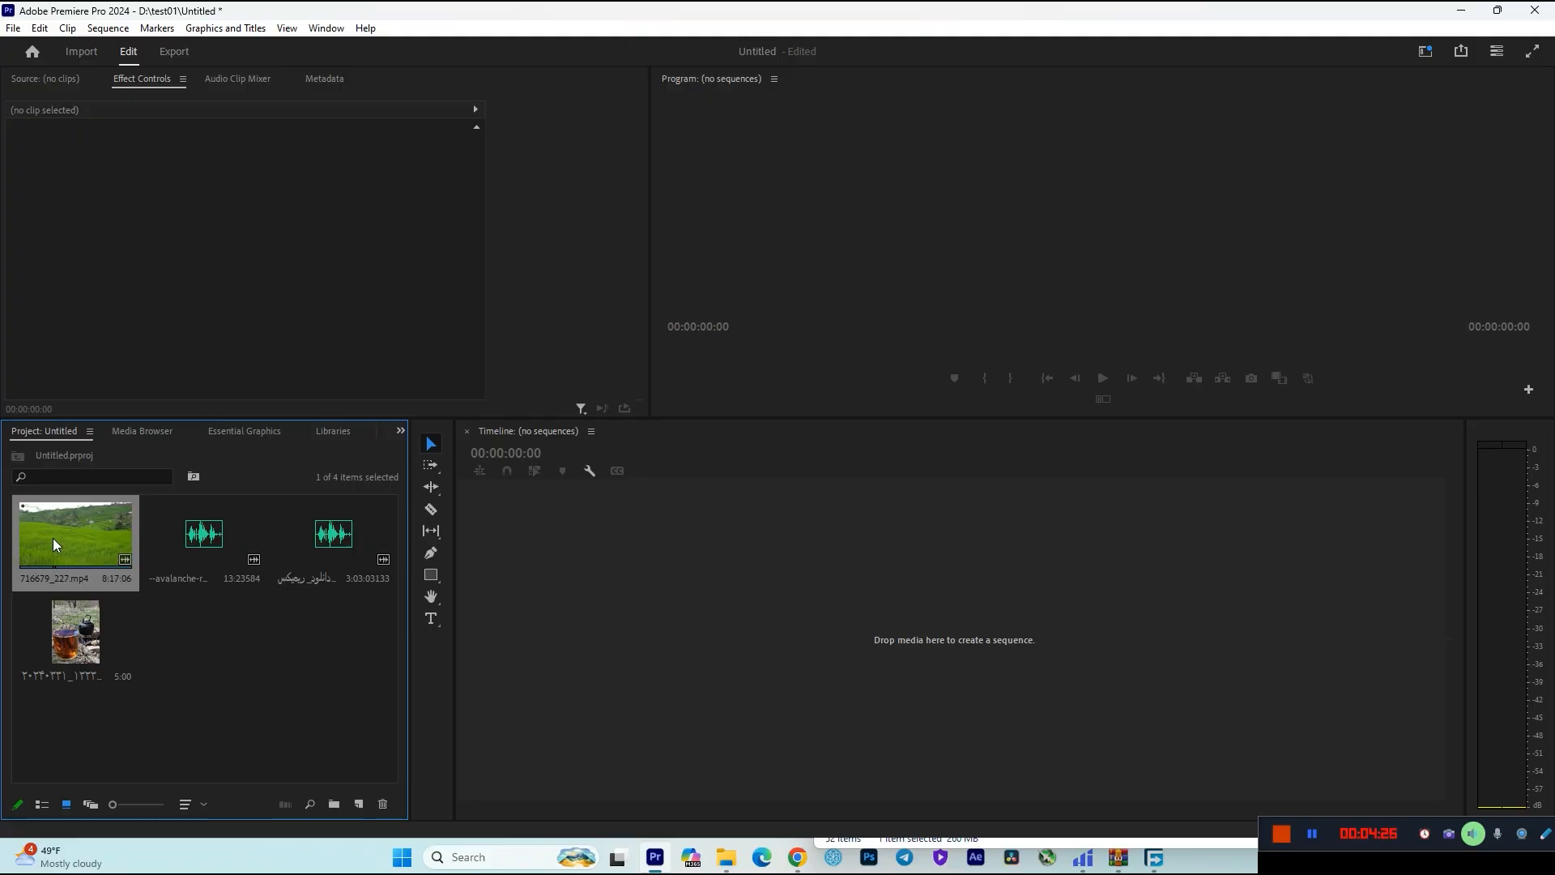
pyautogui.moveTo(66, 495); pyautogui.dragTo(702, 679)
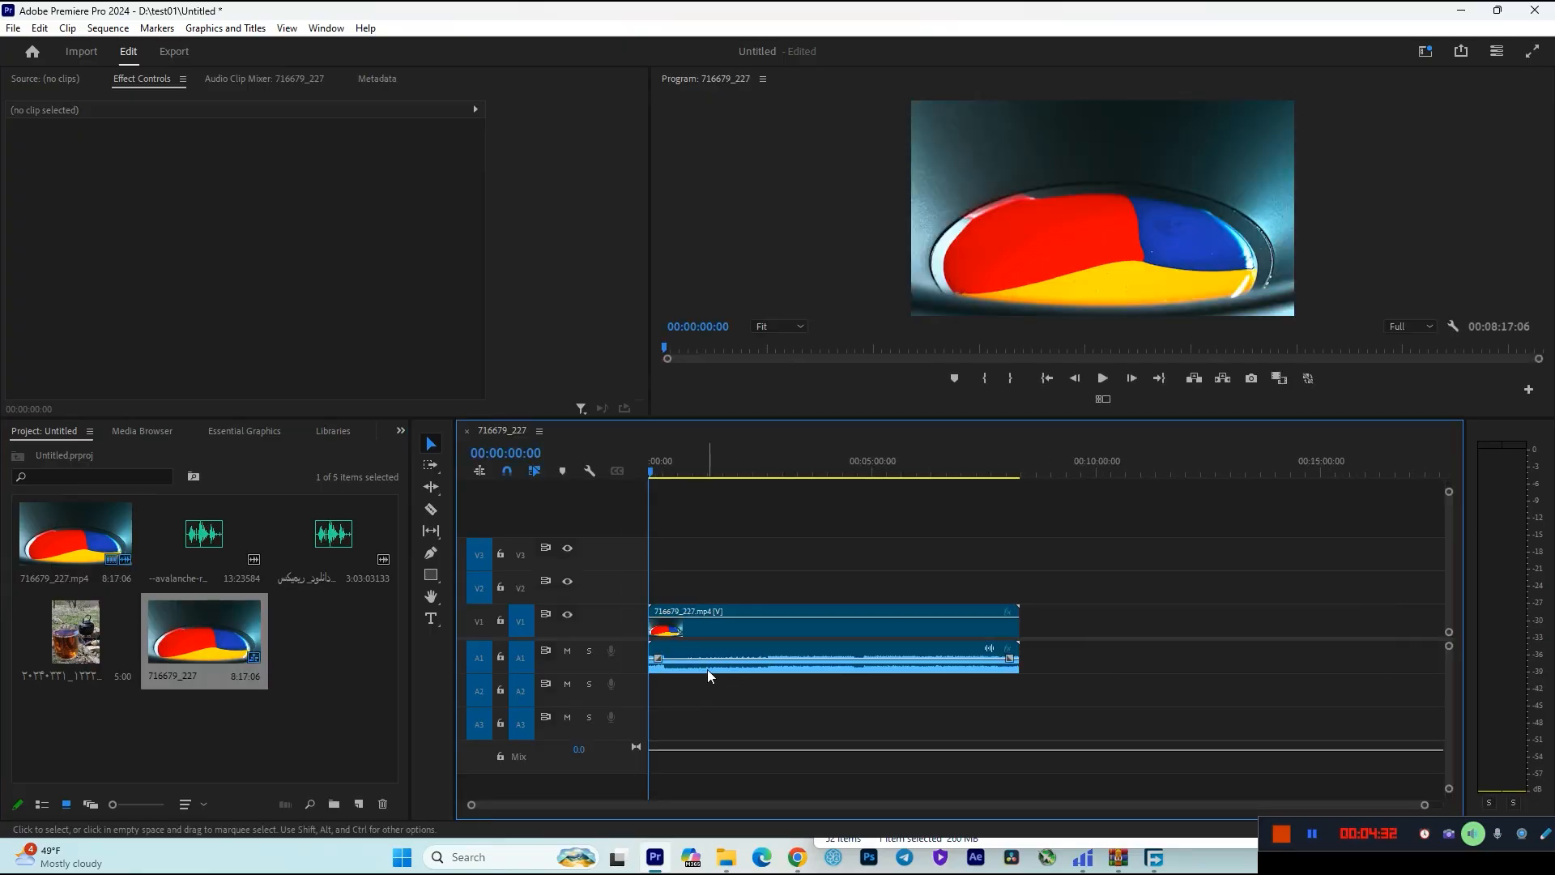
# Delete the clip from the timeline and remove the 716679_227 sequence from the project.
pyautogui.click(742, 647)
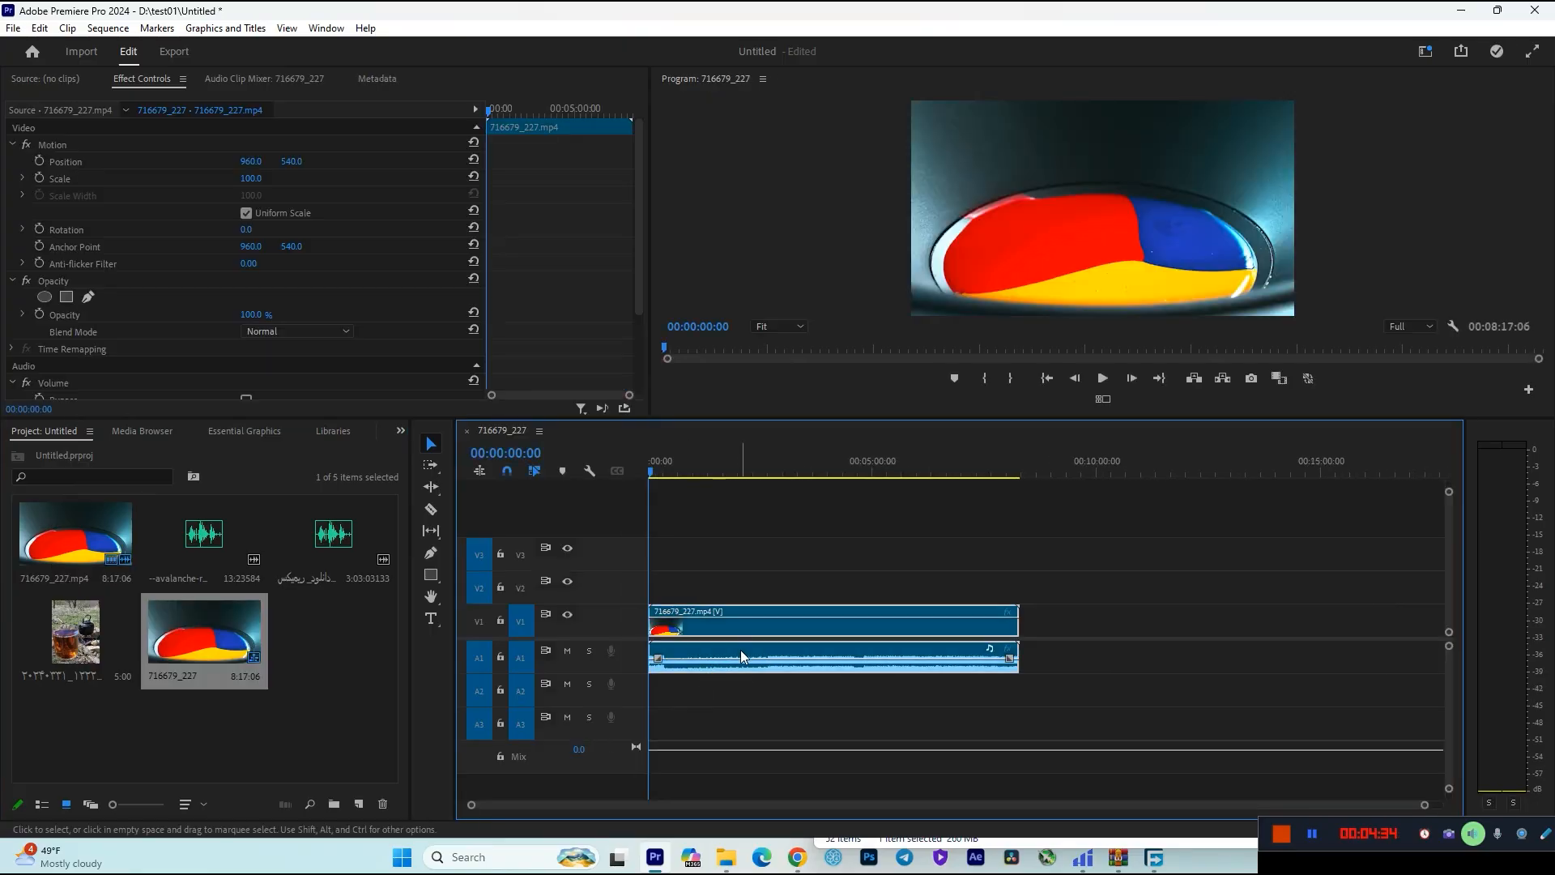
pyautogui.press('Delete')
pyautogui.click(236, 702)
pyautogui.click(217, 624)
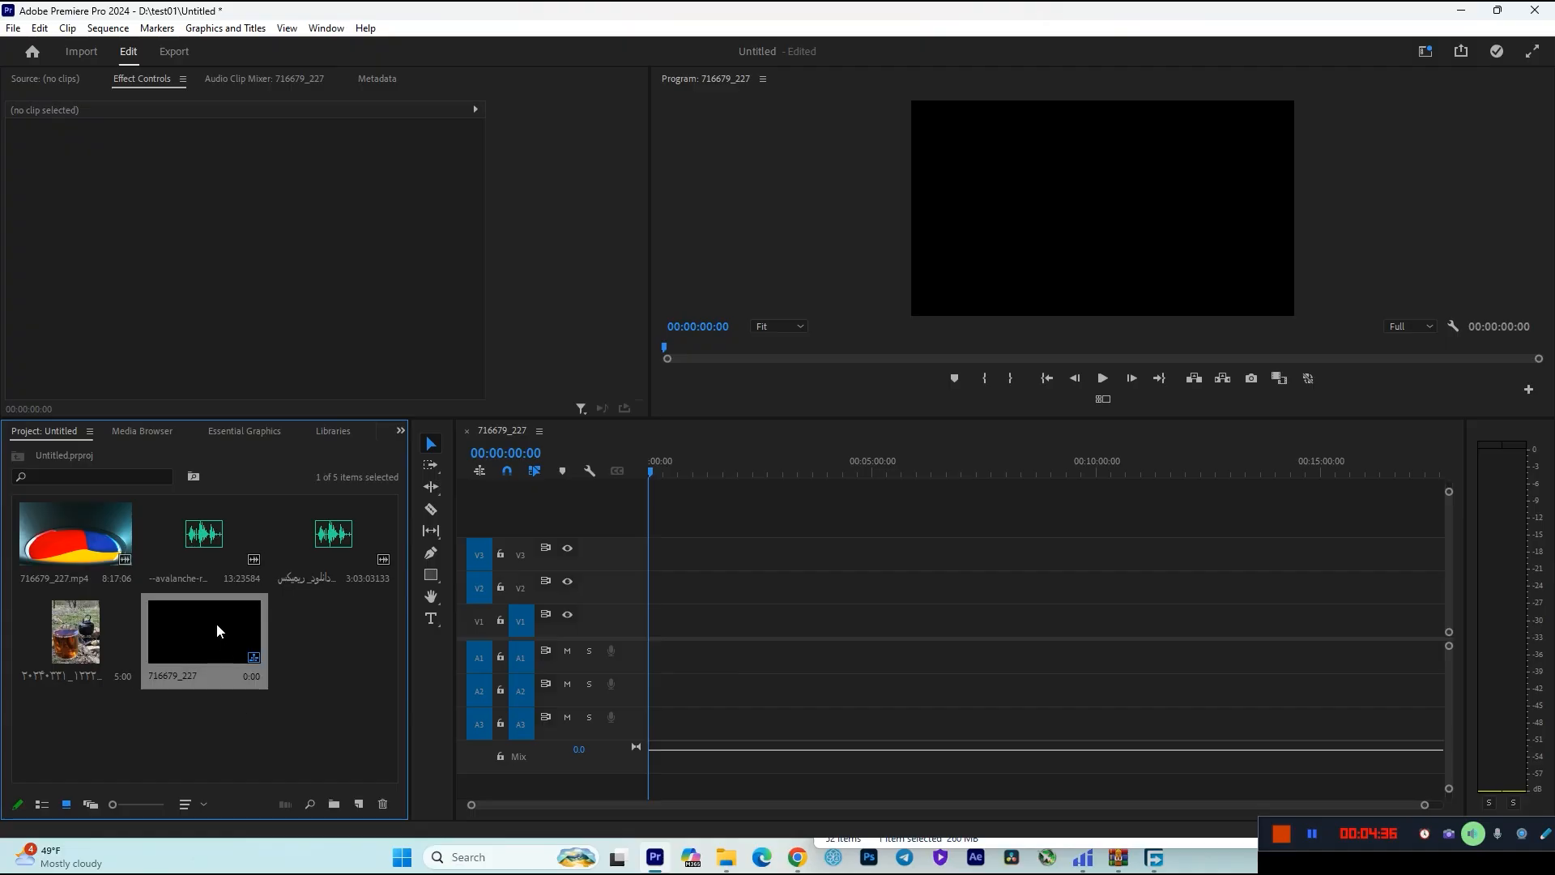
pyautogui.press('Delete')
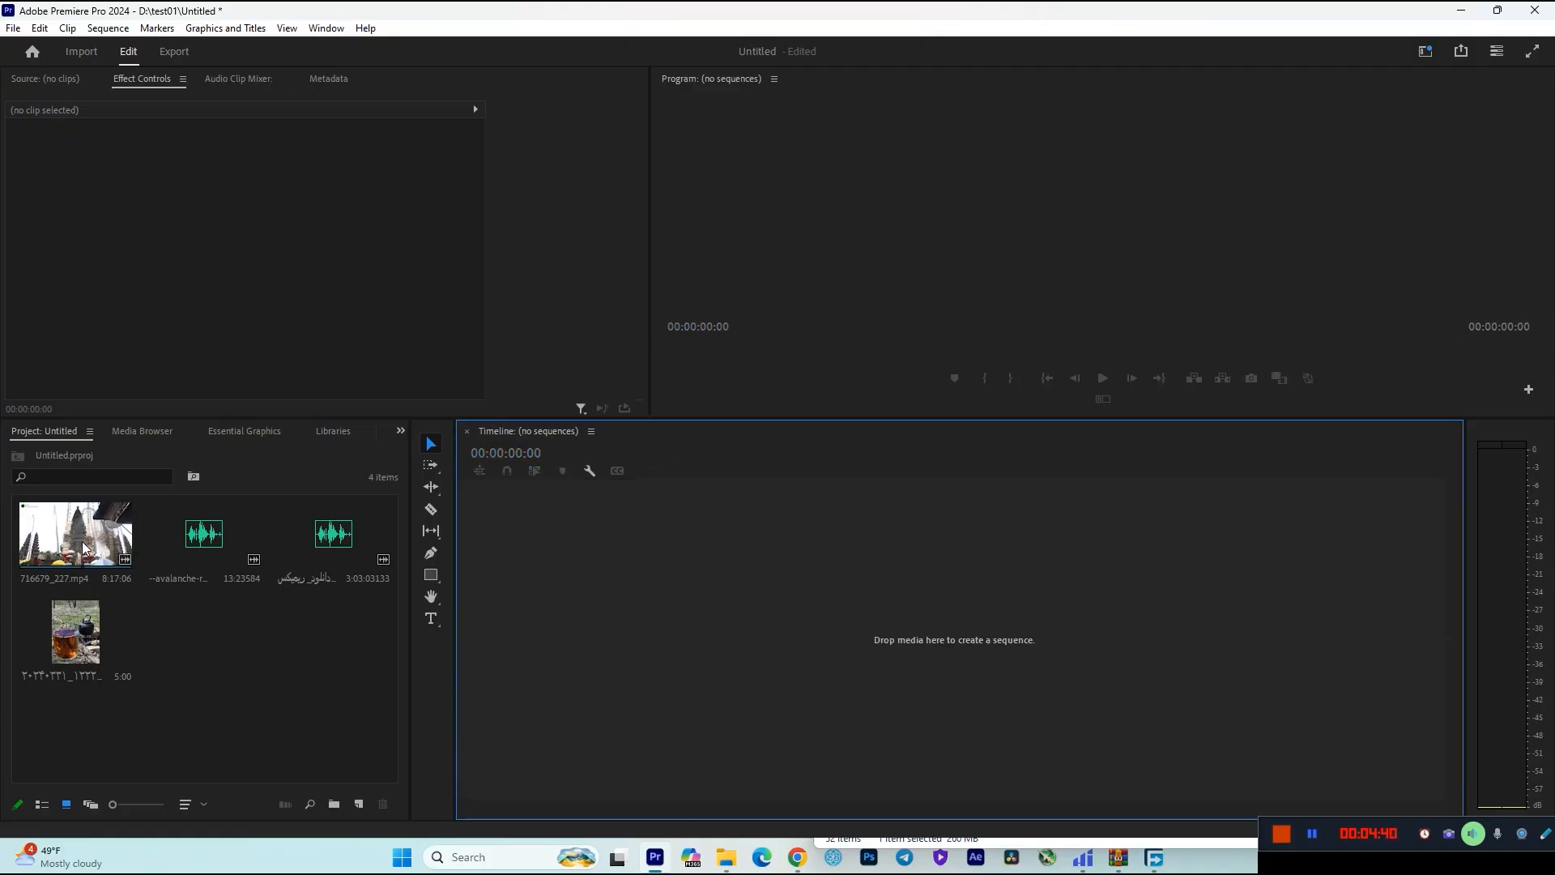
# Open 716679_227.mp4 in the source monitor and mark an In point at about 00:02:01:06.
pyautogui.doubleClick(83, 549)
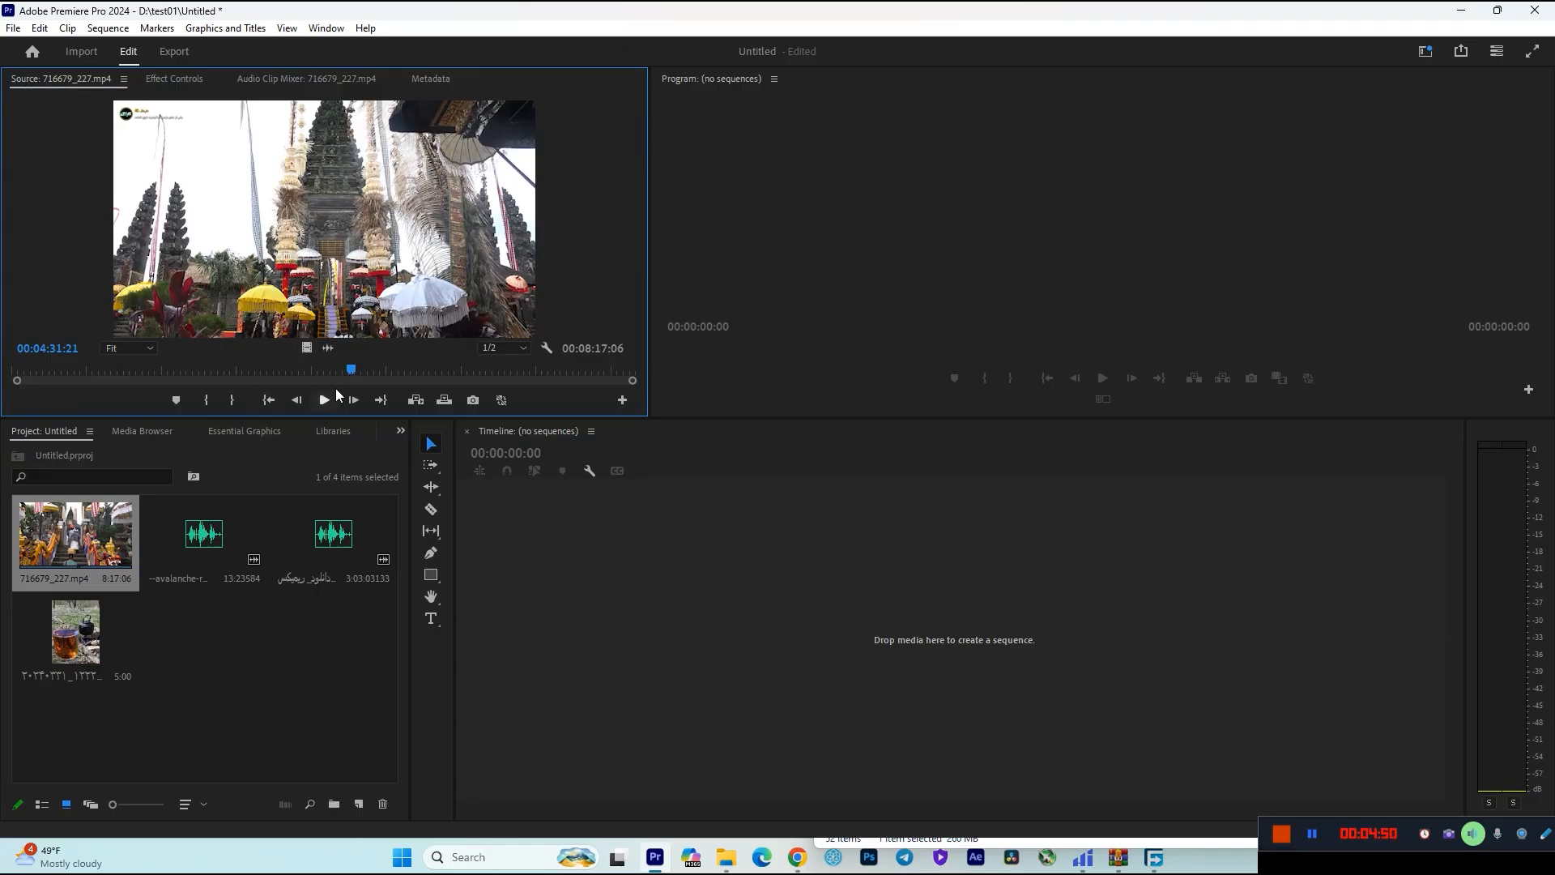
pyautogui.moveTo(350, 371); pyautogui.dragTo(193, 384)
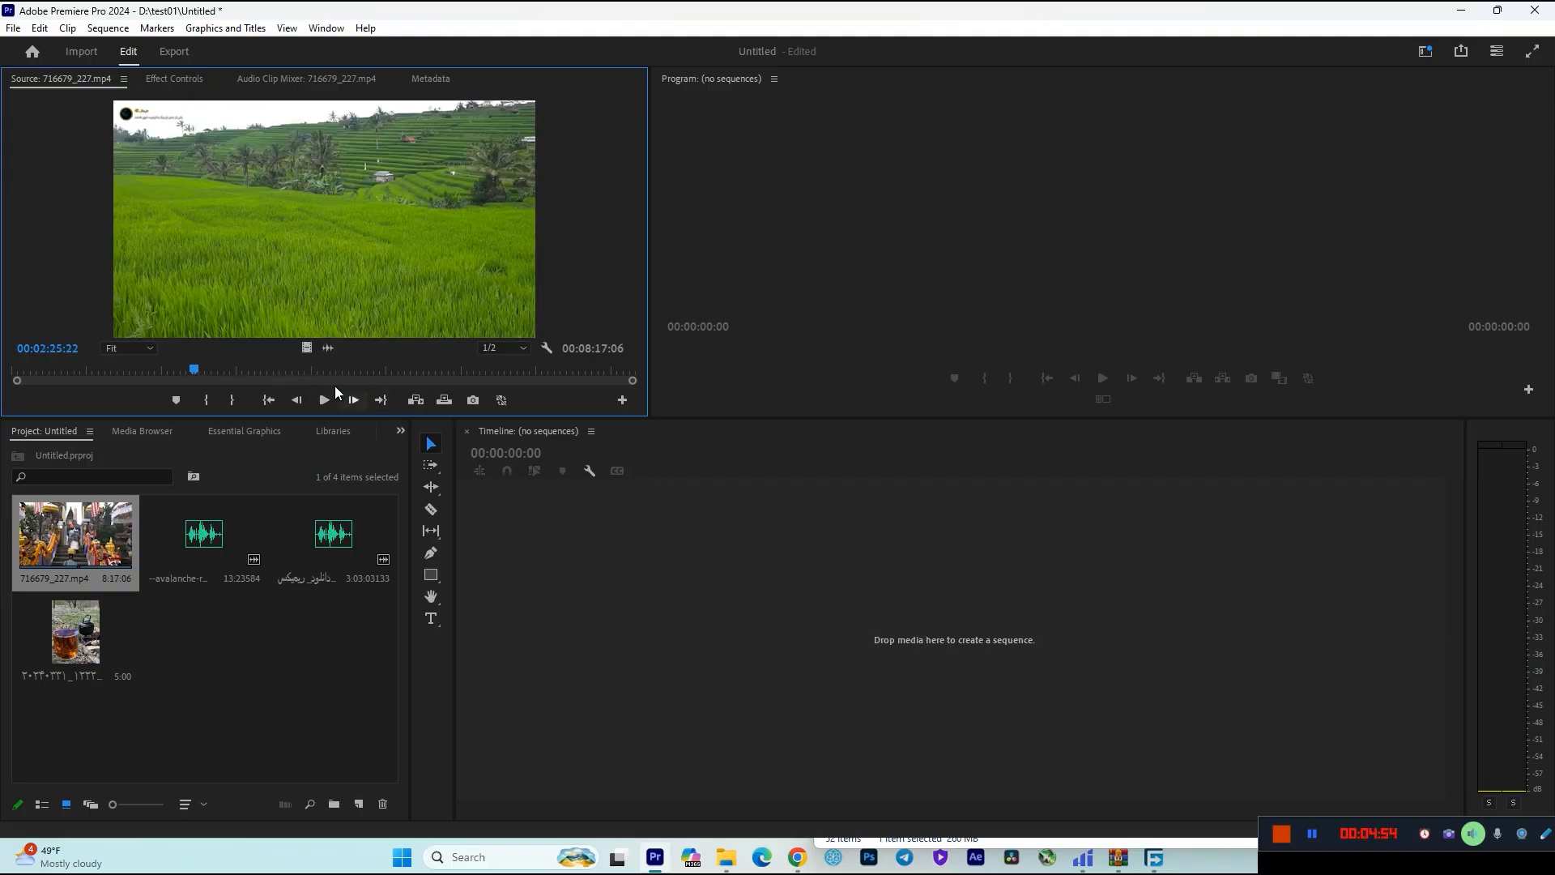
pyautogui.click(189, 371)
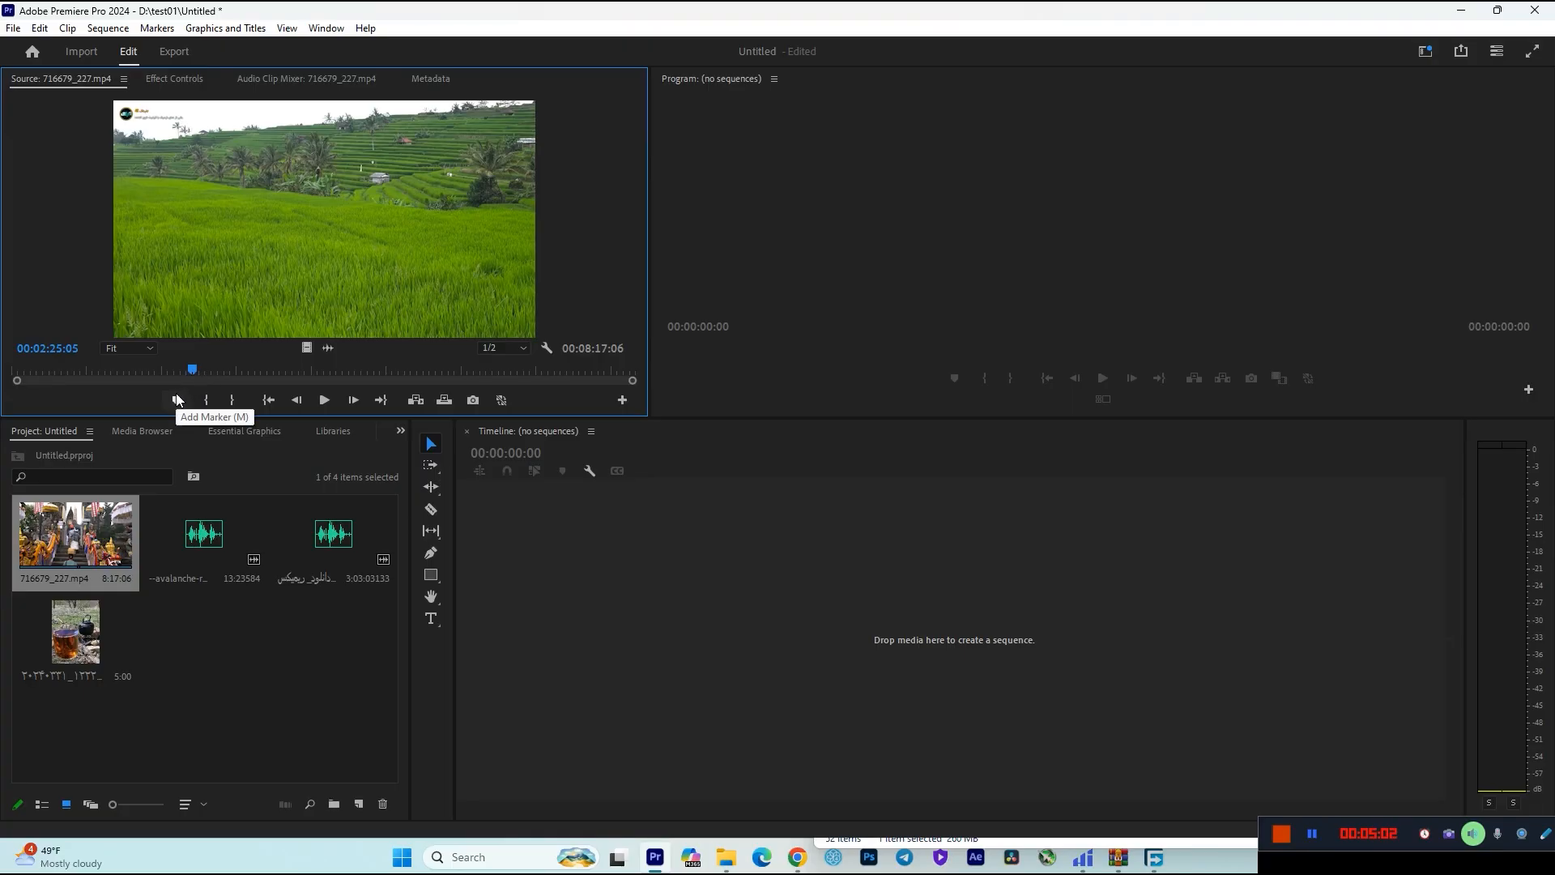
pyautogui.moveTo(188, 371); pyautogui.dragTo(164, 371)
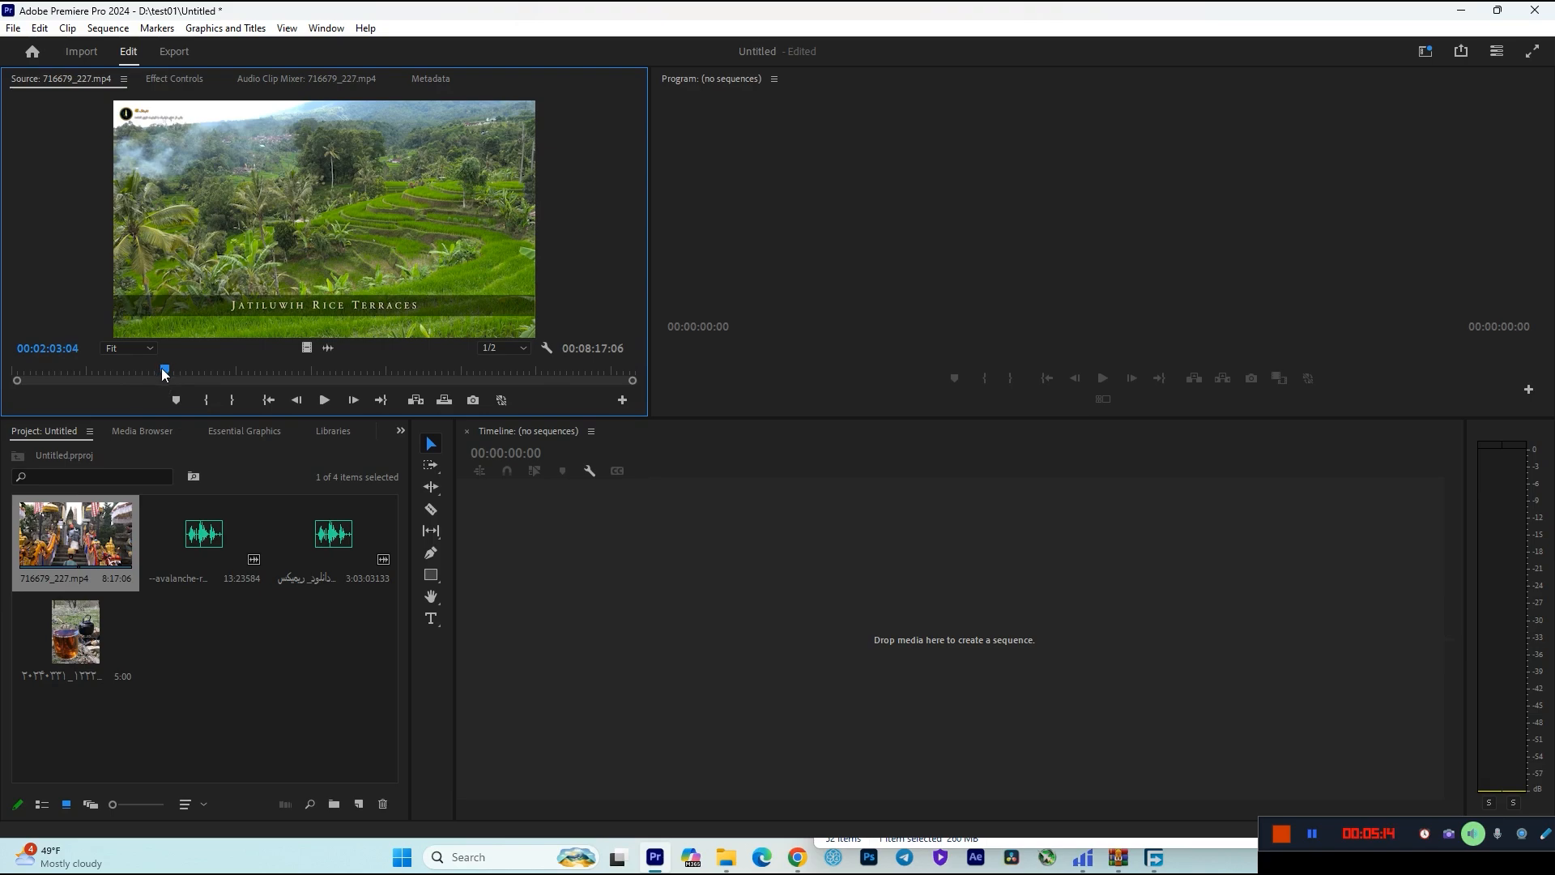
pyautogui.moveTo(164, 369)
pyautogui.mouseDown()
pyautogui.moveTo(241, 370)
pyautogui.moveTo(165, 376)
pyautogui.mouseUp()
pyautogui.press('i')
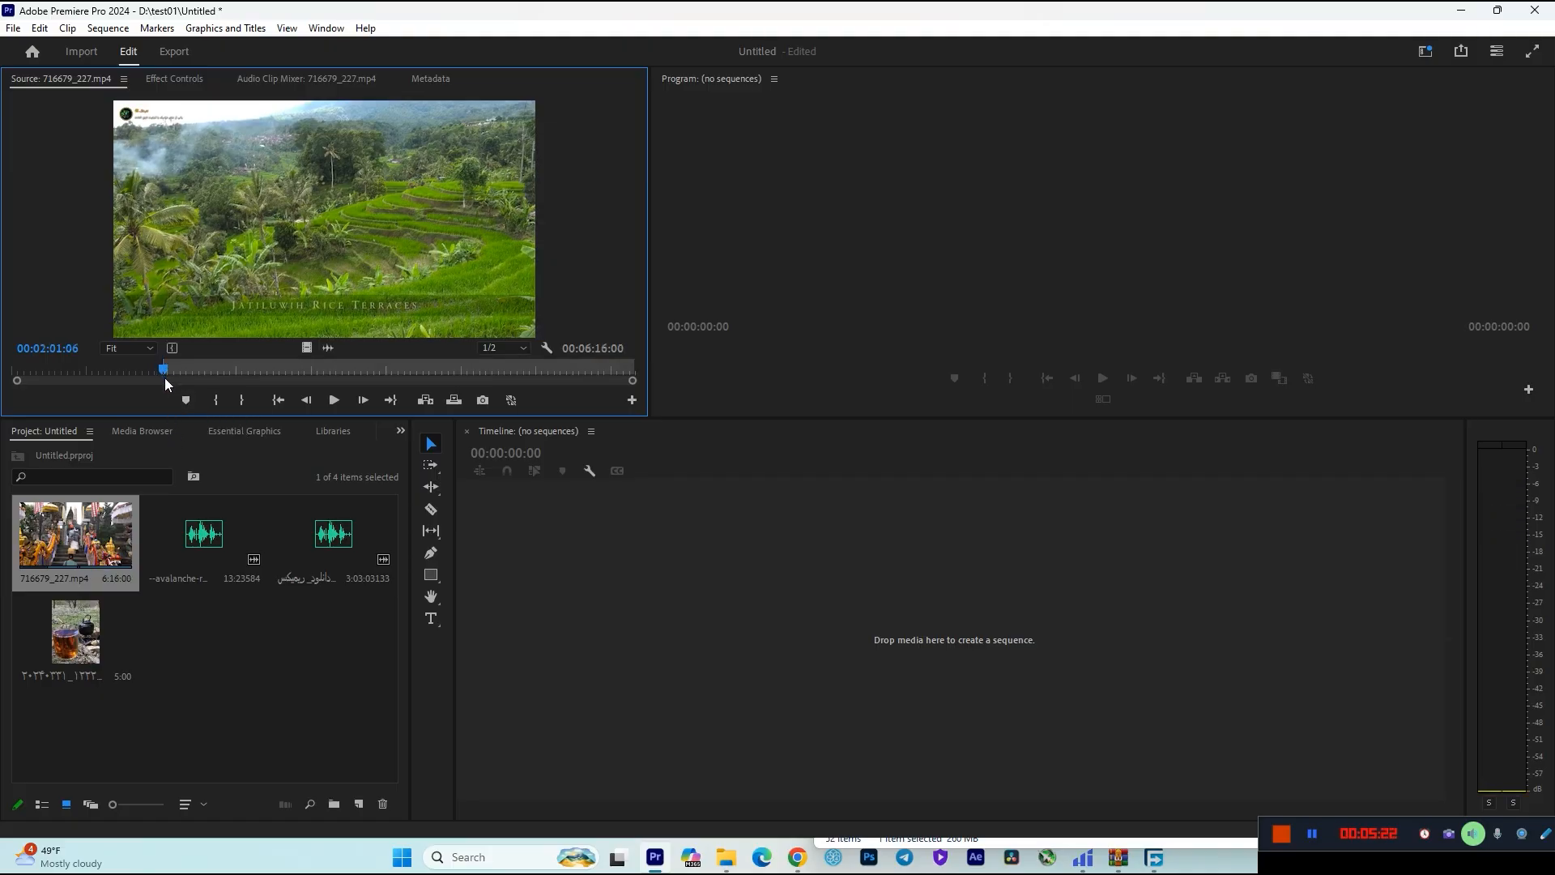
# Mark the Out point at 00:03:00:06 and extend the marked range on both sides to about 00:03:37:20.
pyautogui.moveTo(164, 371); pyautogui.dragTo(240, 373)
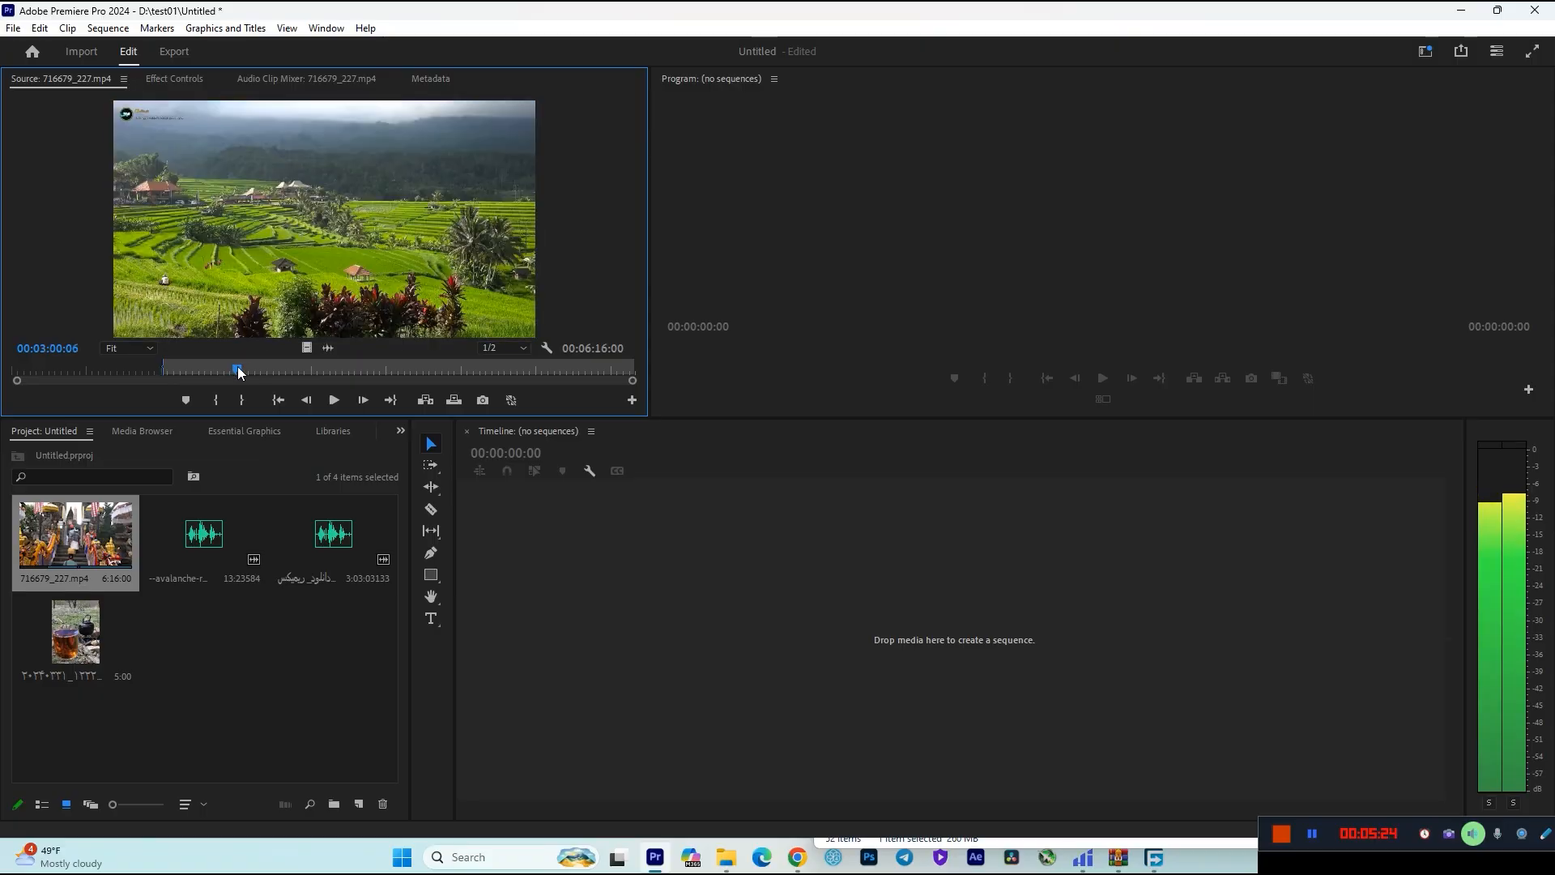
pyautogui.press('o')
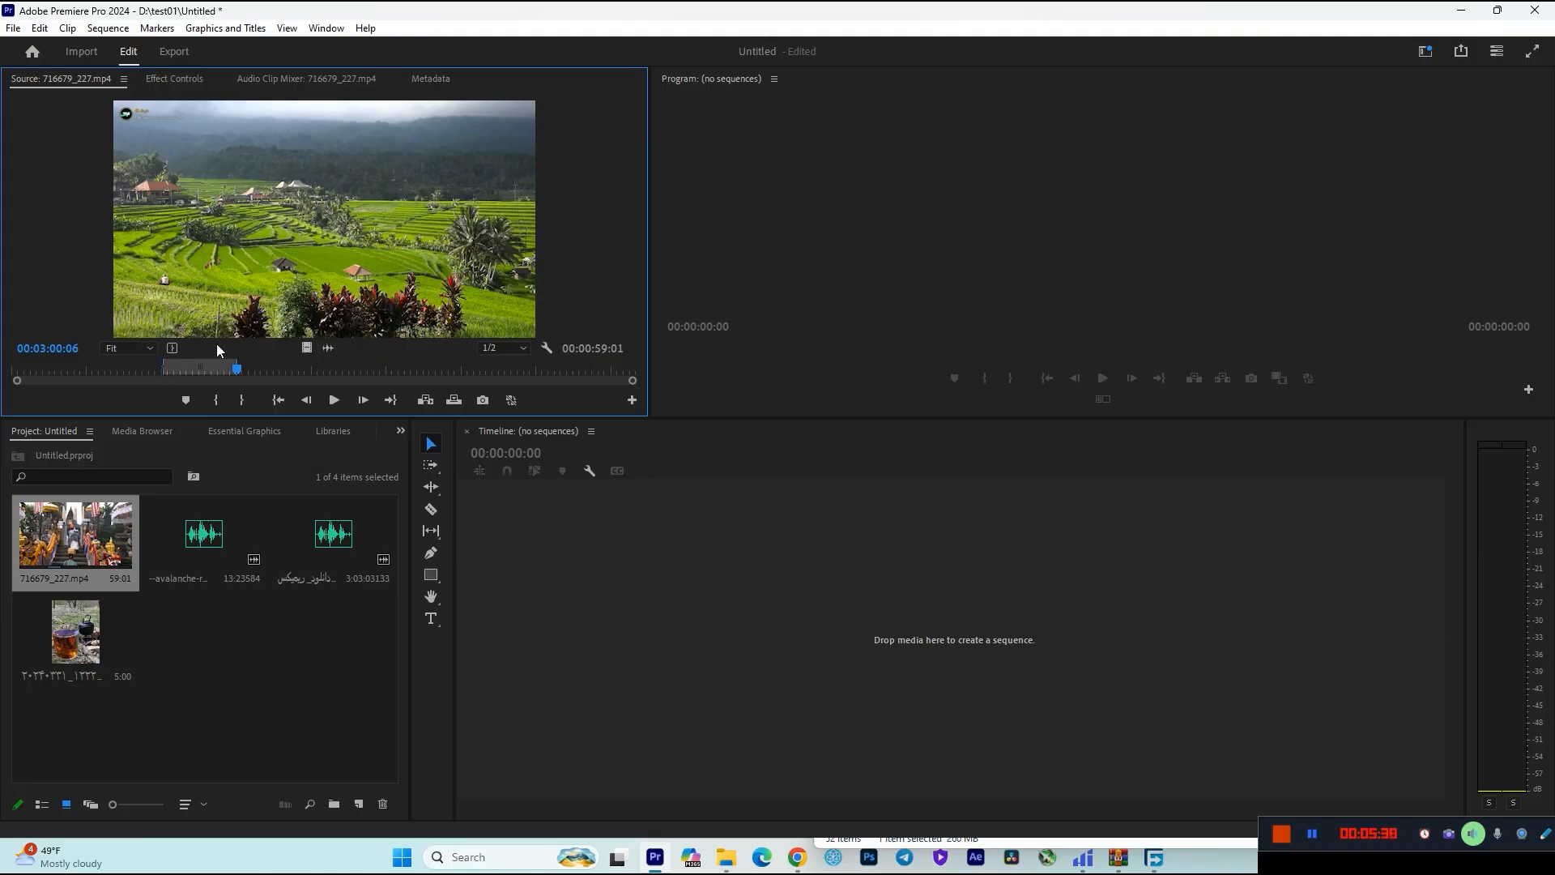
pyautogui.moveTo(173, 371); pyautogui.dragTo(103, 371)
pyautogui.moveTo(240, 362); pyautogui.dragTo(375, 371)
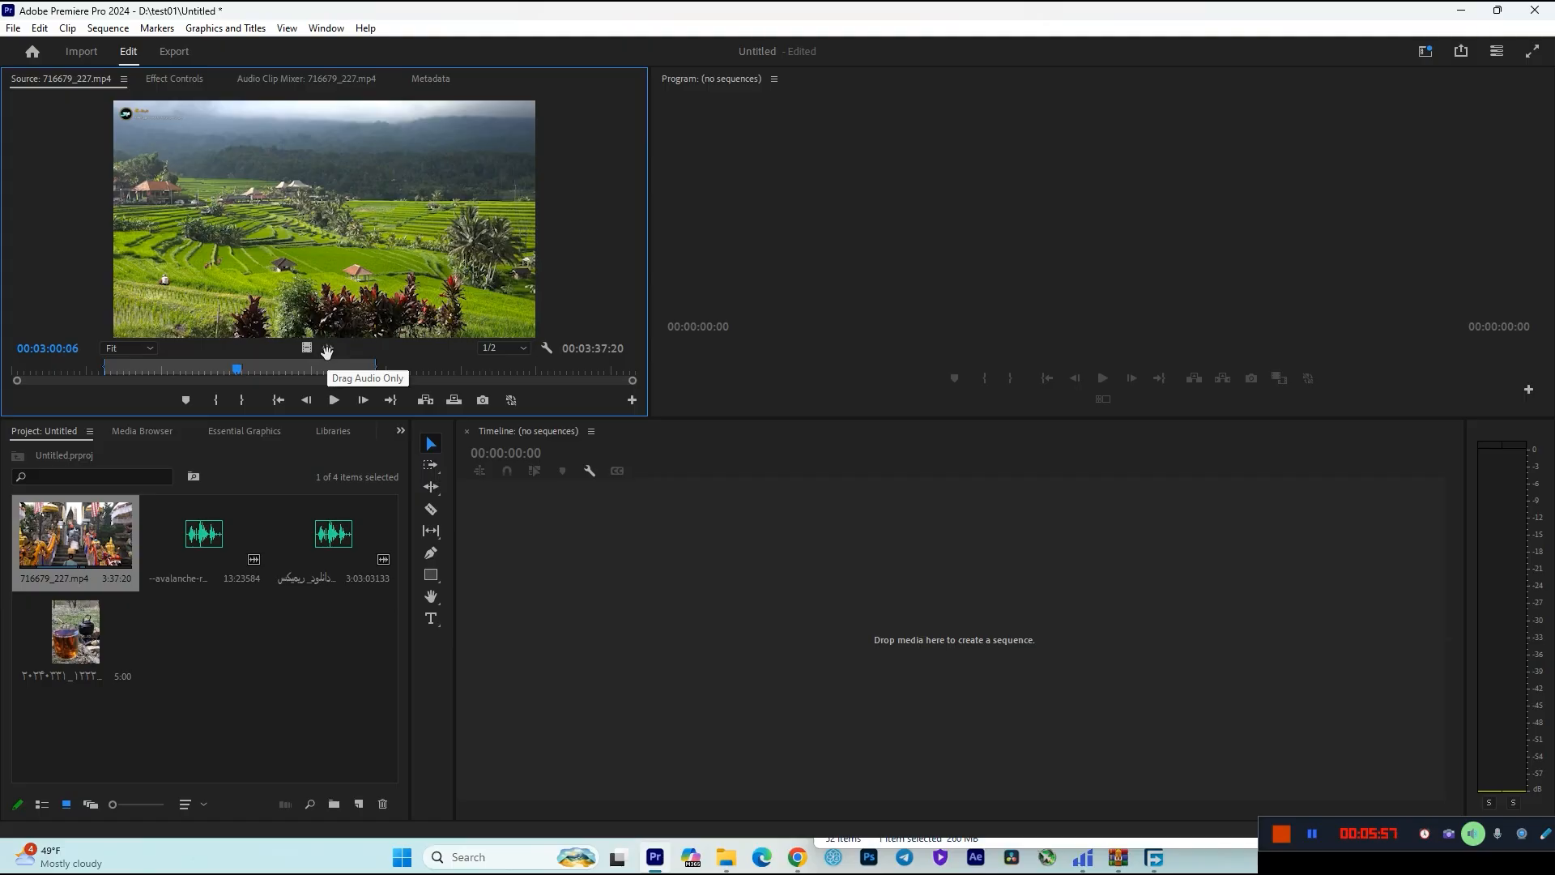
# Create a sequence from only the audio of the marked range and delete that audio clip from the timeline.
pyautogui.moveTo(327, 351); pyautogui.dragTo(798, 623)
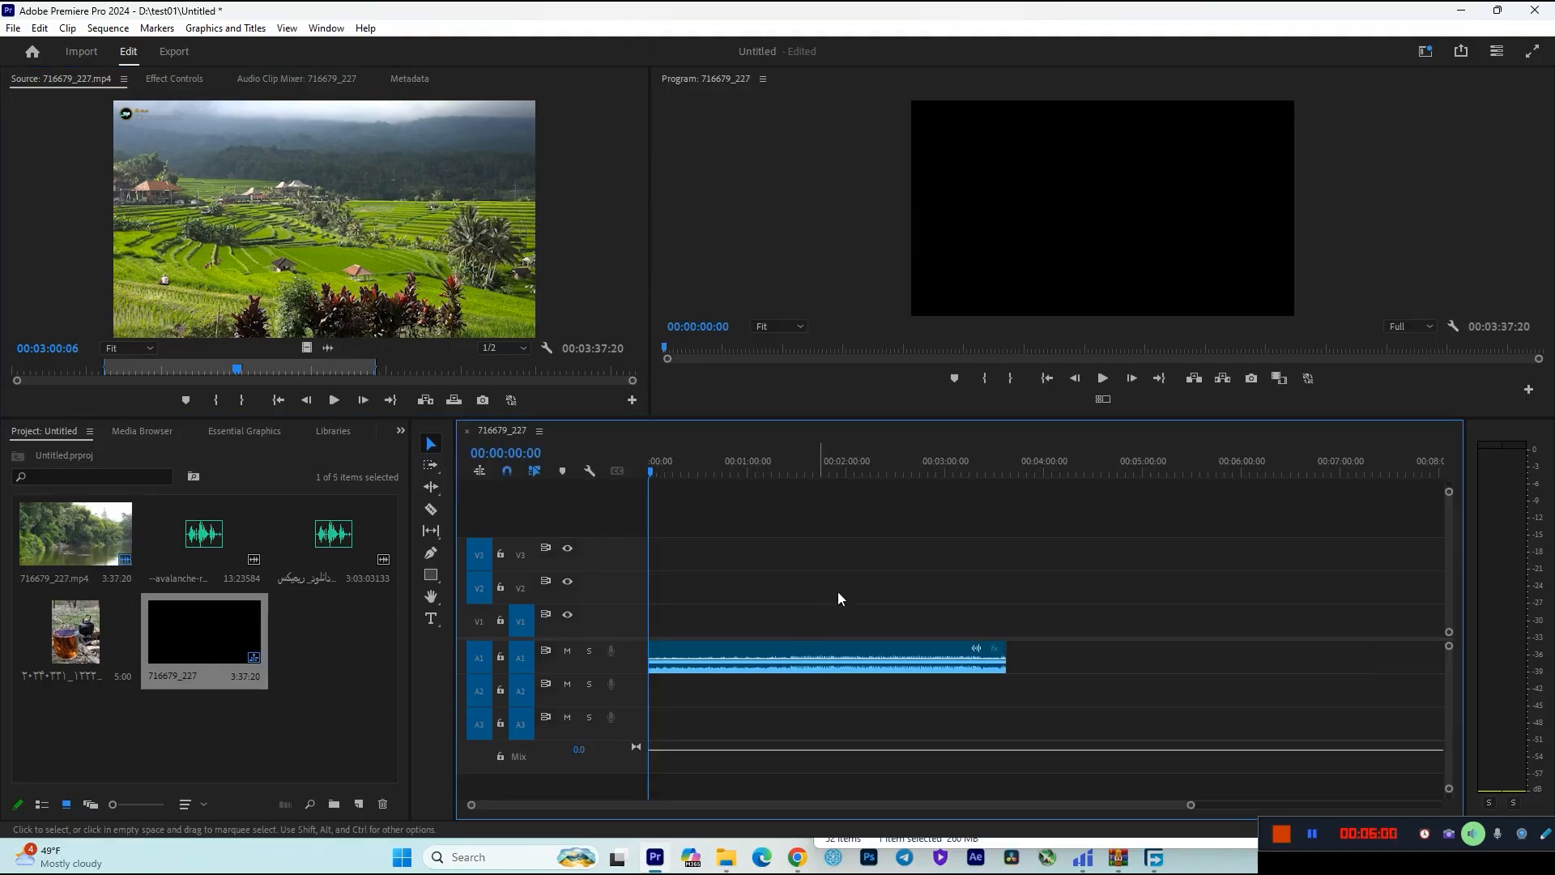
pyautogui.click(816, 656)
pyautogui.press('Delete')
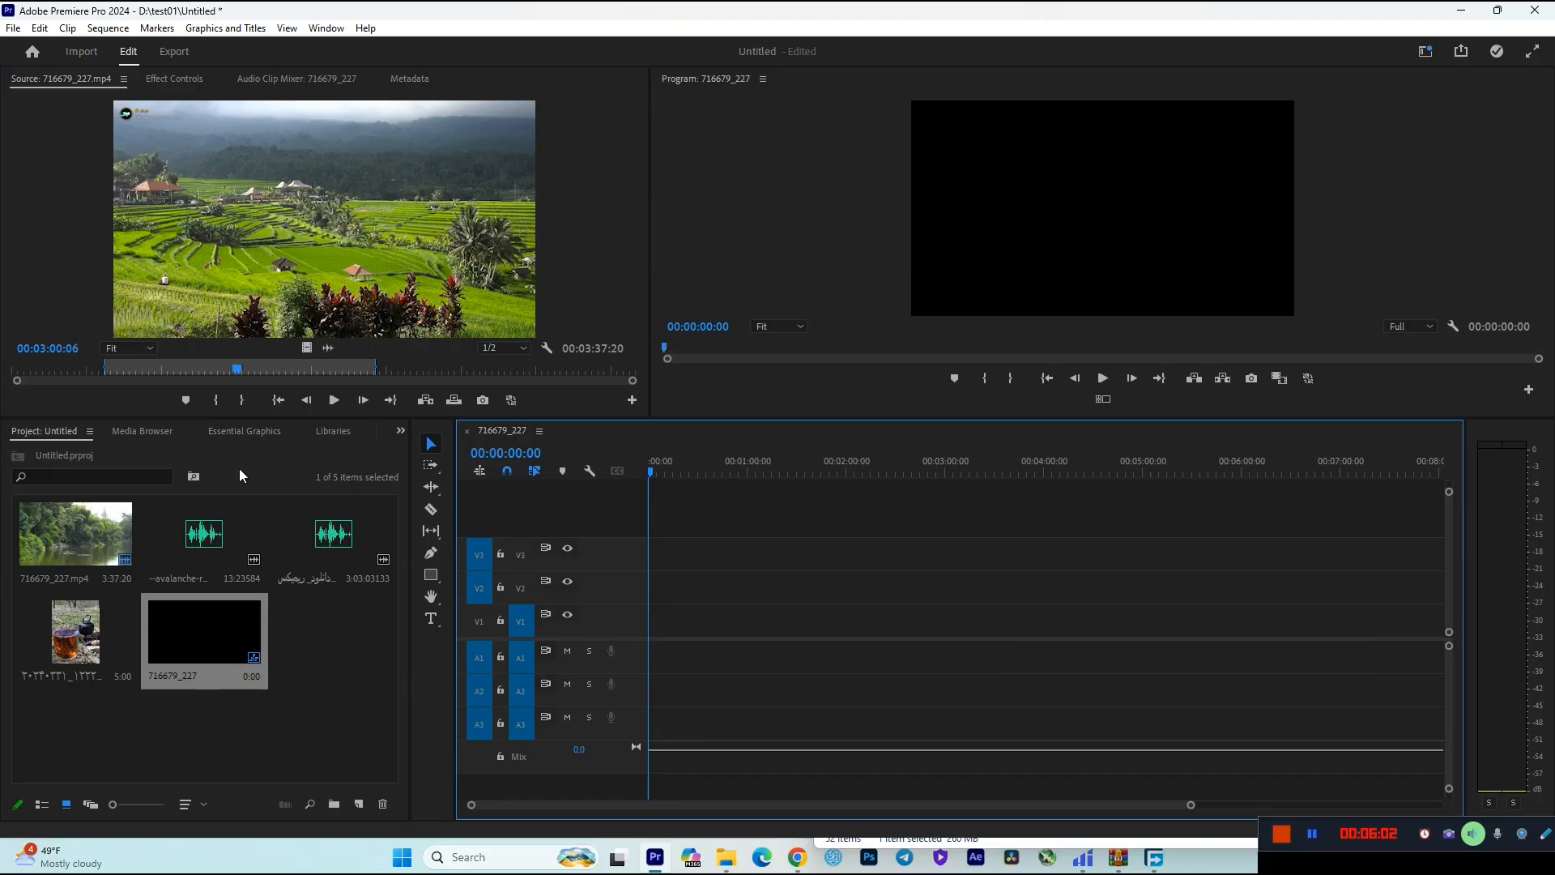
# Place only the marked range's video on track V1 about one minute in, preview it at 00:02:33:22, and delete it.
pyautogui.moveTo(309, 350); pyautogui.dragTo(764, 629)
pyautogui.moveTo(679, 469); pyautogui.dragTo(901, 491)
pyautogui.click(937, 628)
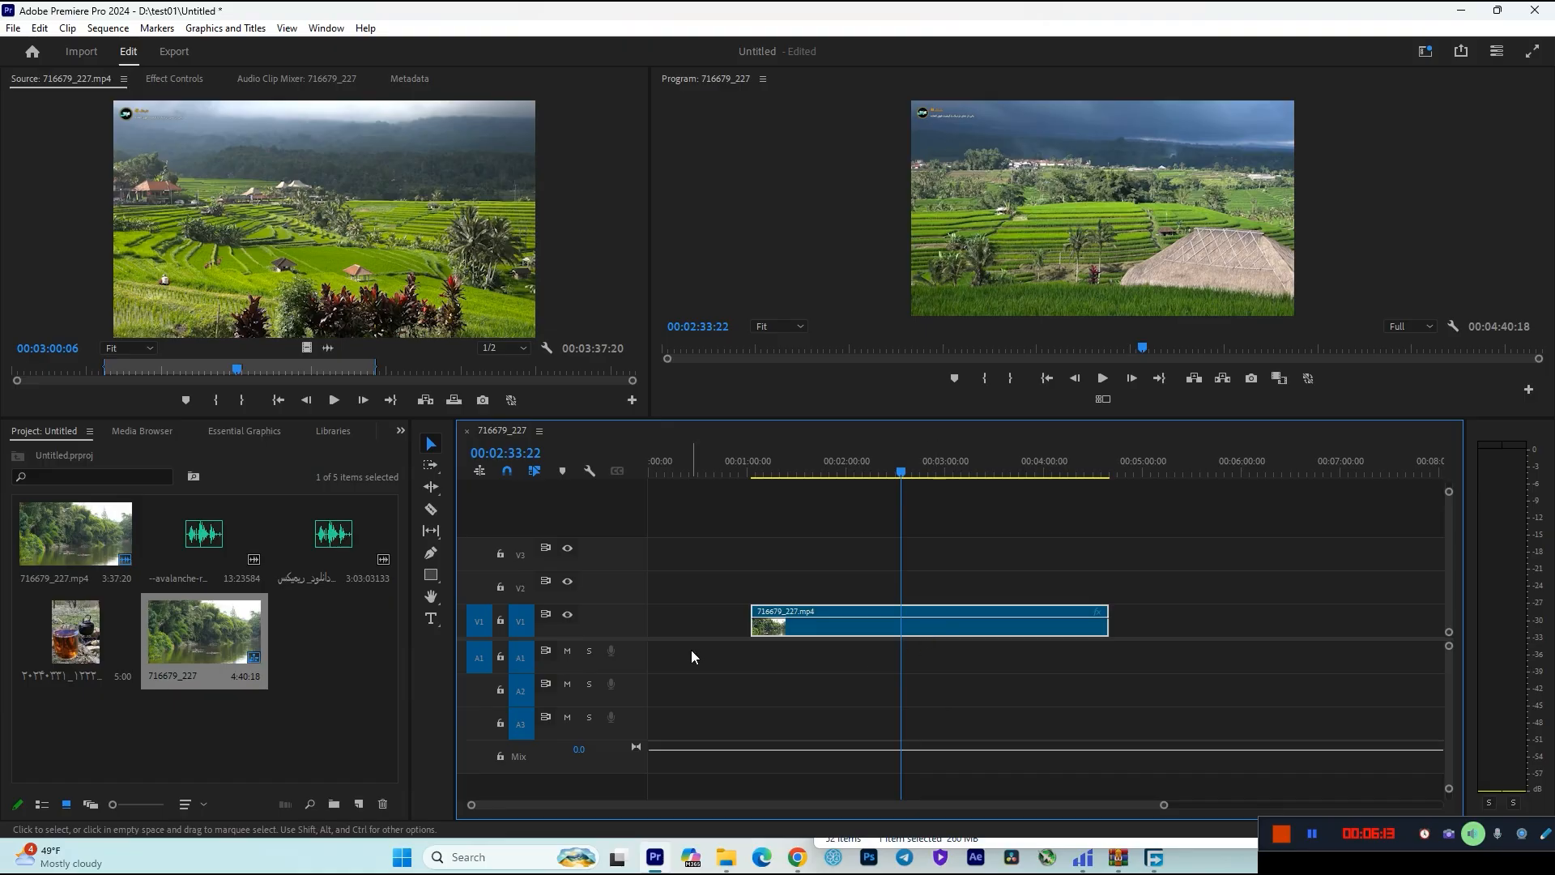
pyautogui.press('Delete')
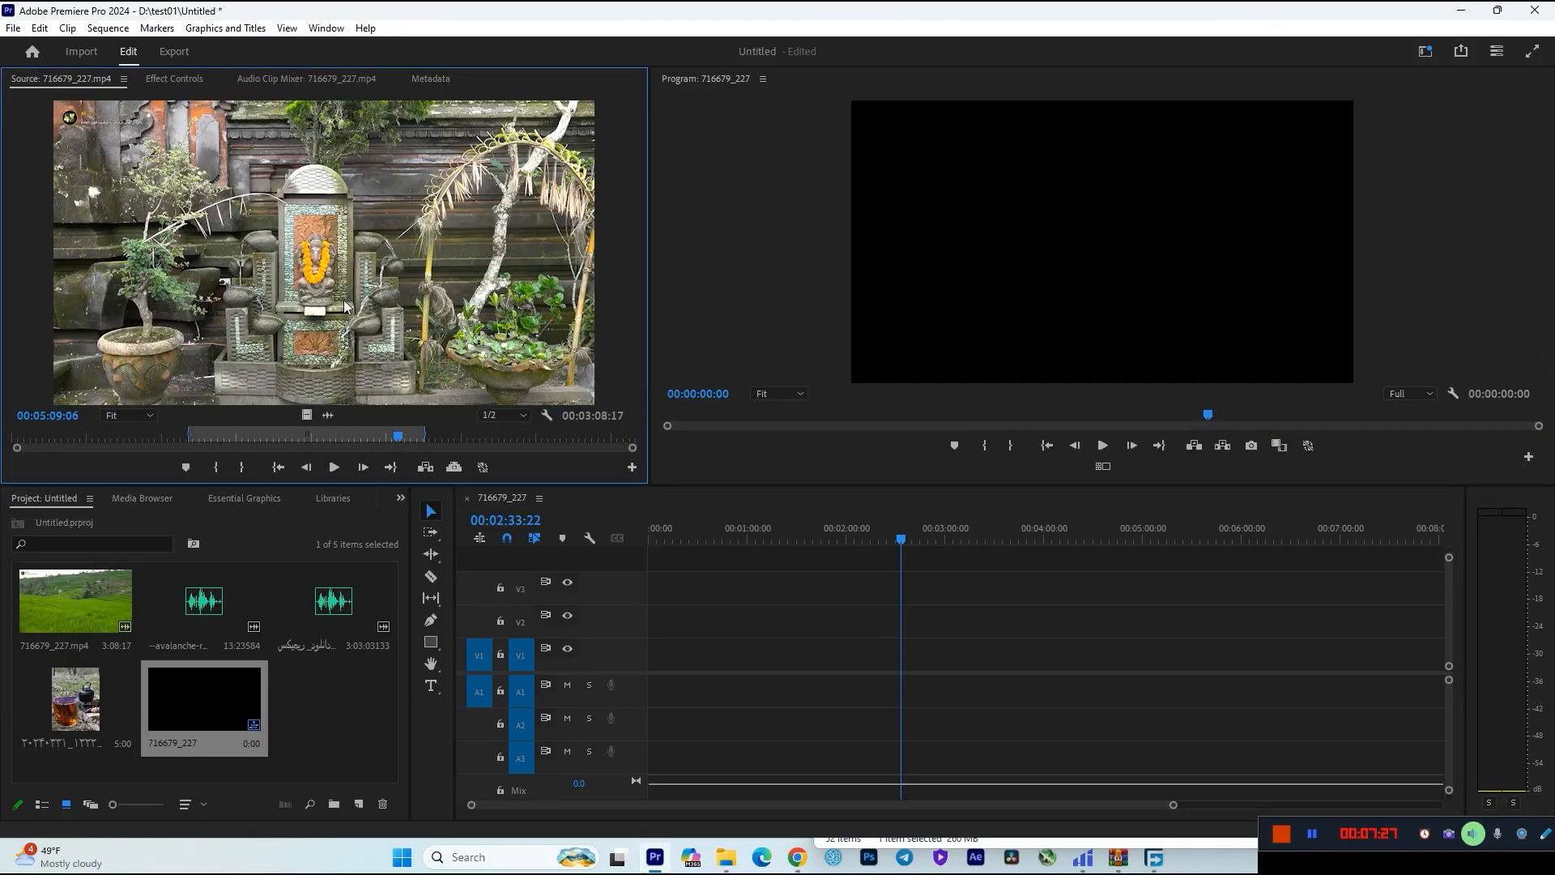
# Set the source monitor's playback resolution to Full and play the clip from about 00:03:12:00.
pyautogui.click(487, 417)
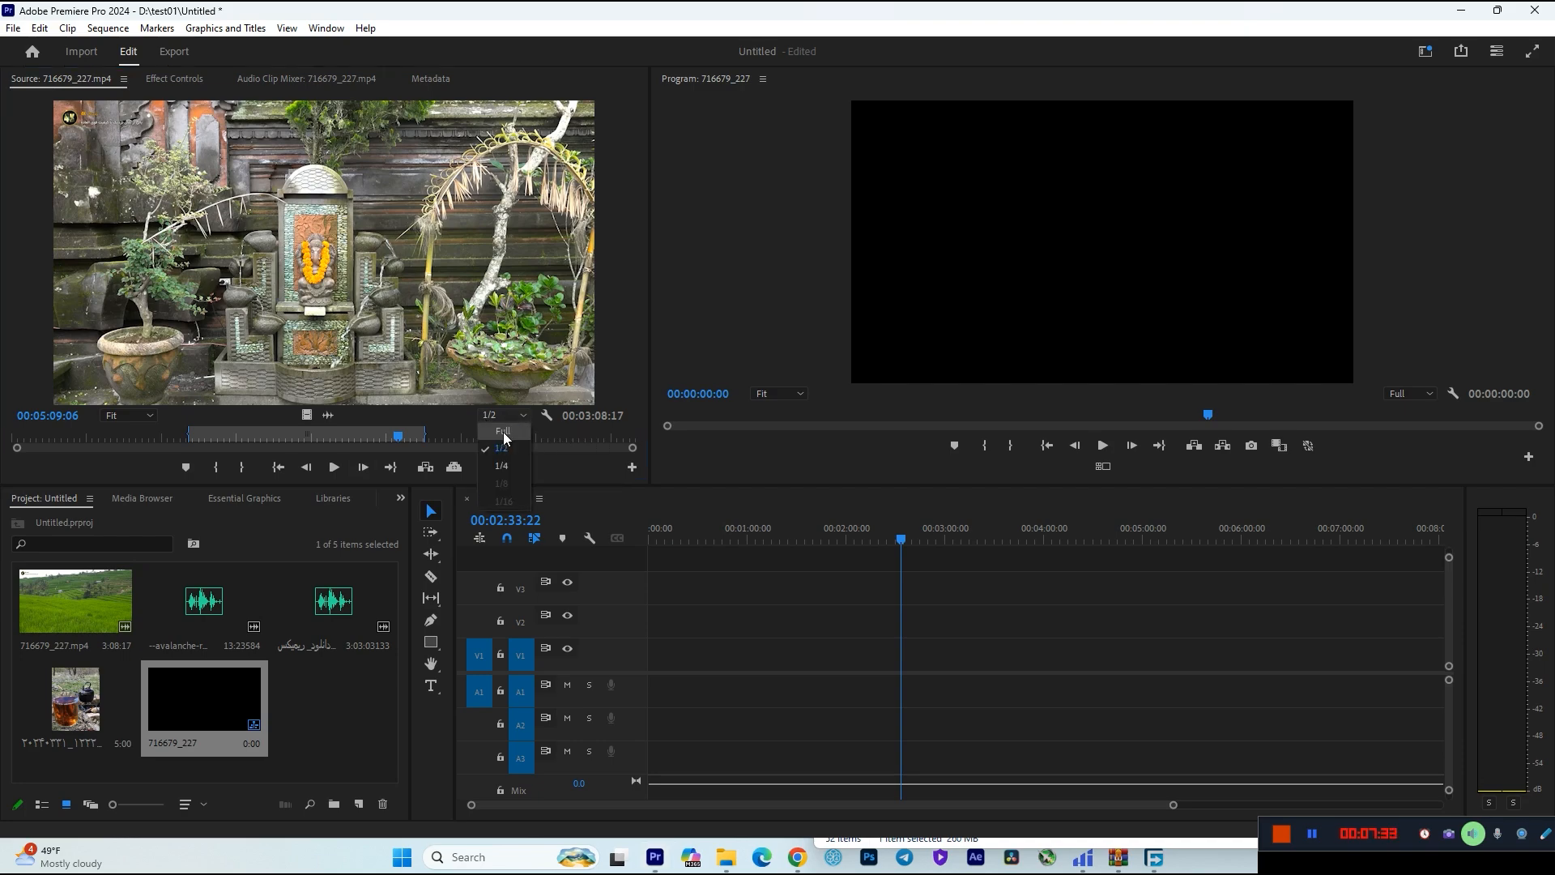
pyautogui.click(503, 431)
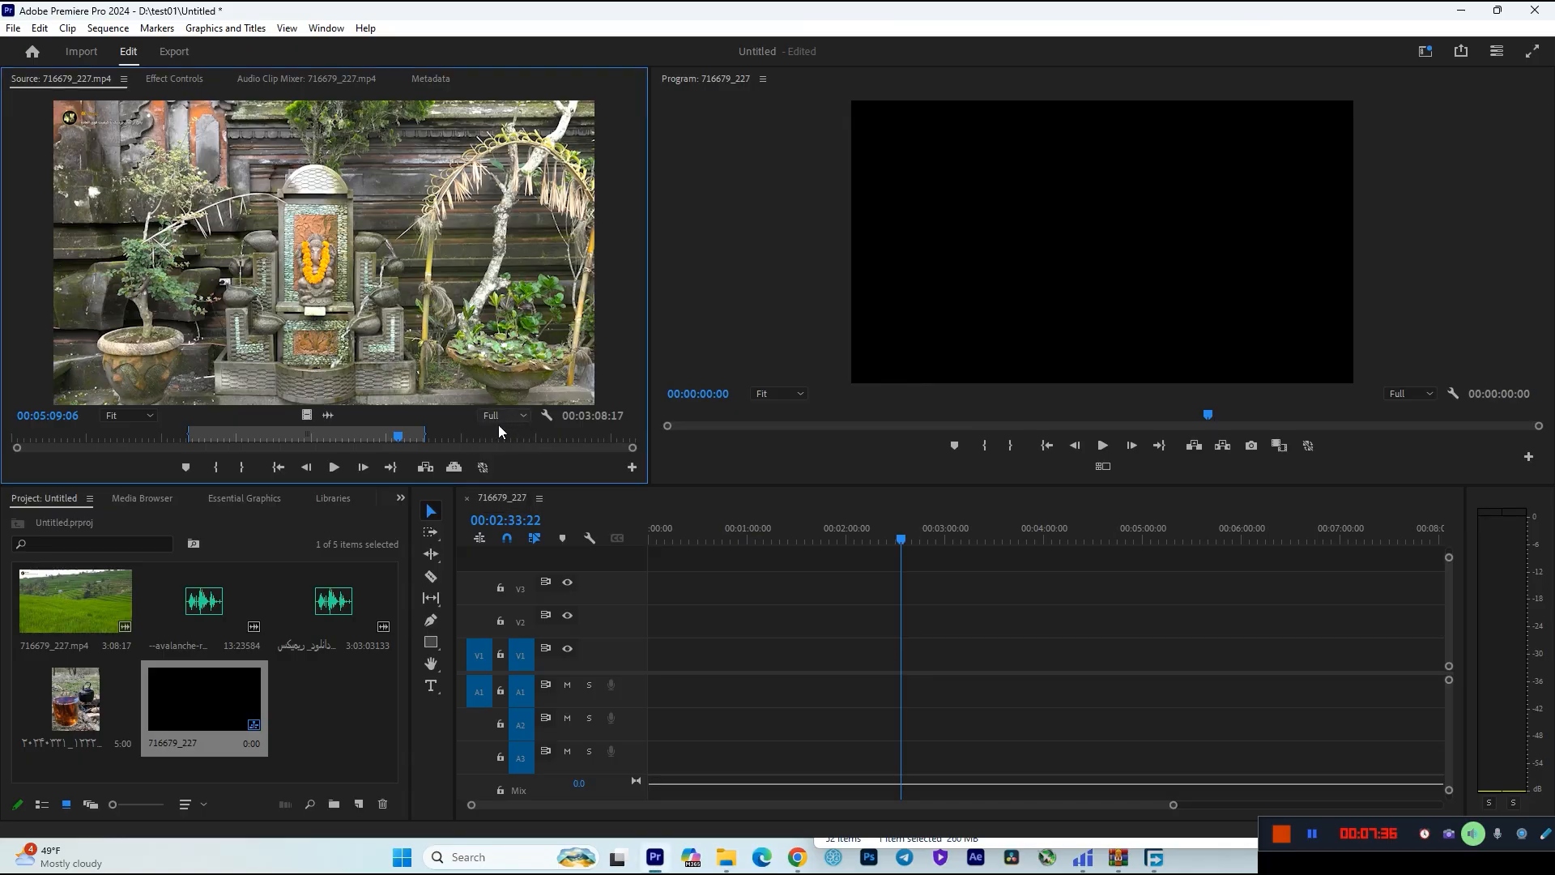
pyautogui.moveTo(385, 435); pyautogui.dragTo(250, 444)
pyautogui.press('space')
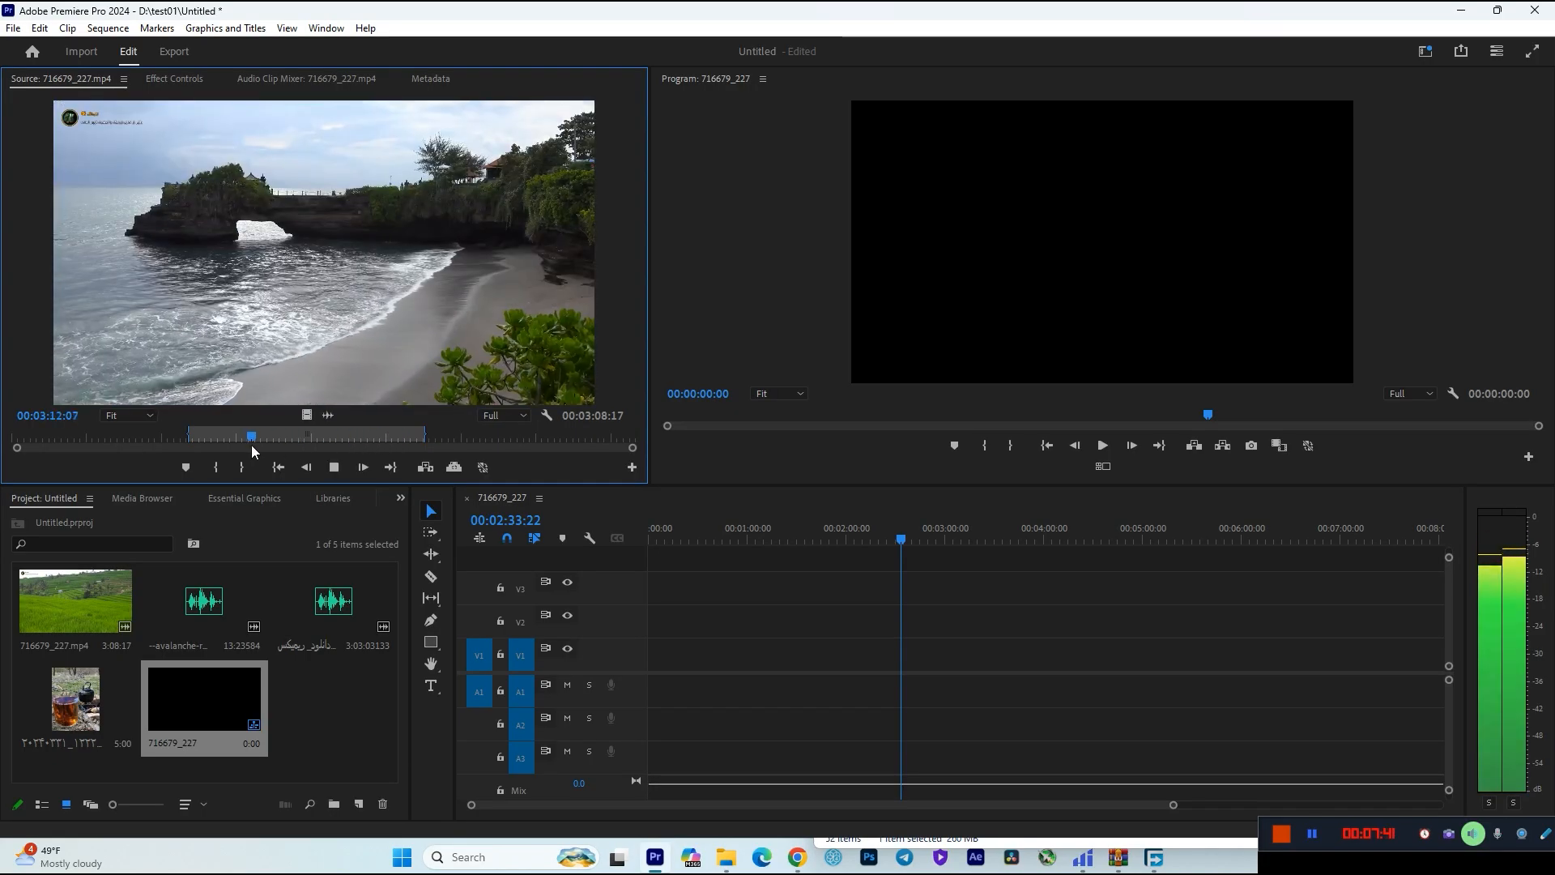
# Try the 1/4 playback resolution in the source monitor, restore Full, and play the clip briefly.
pyautogui.click(509, 415)
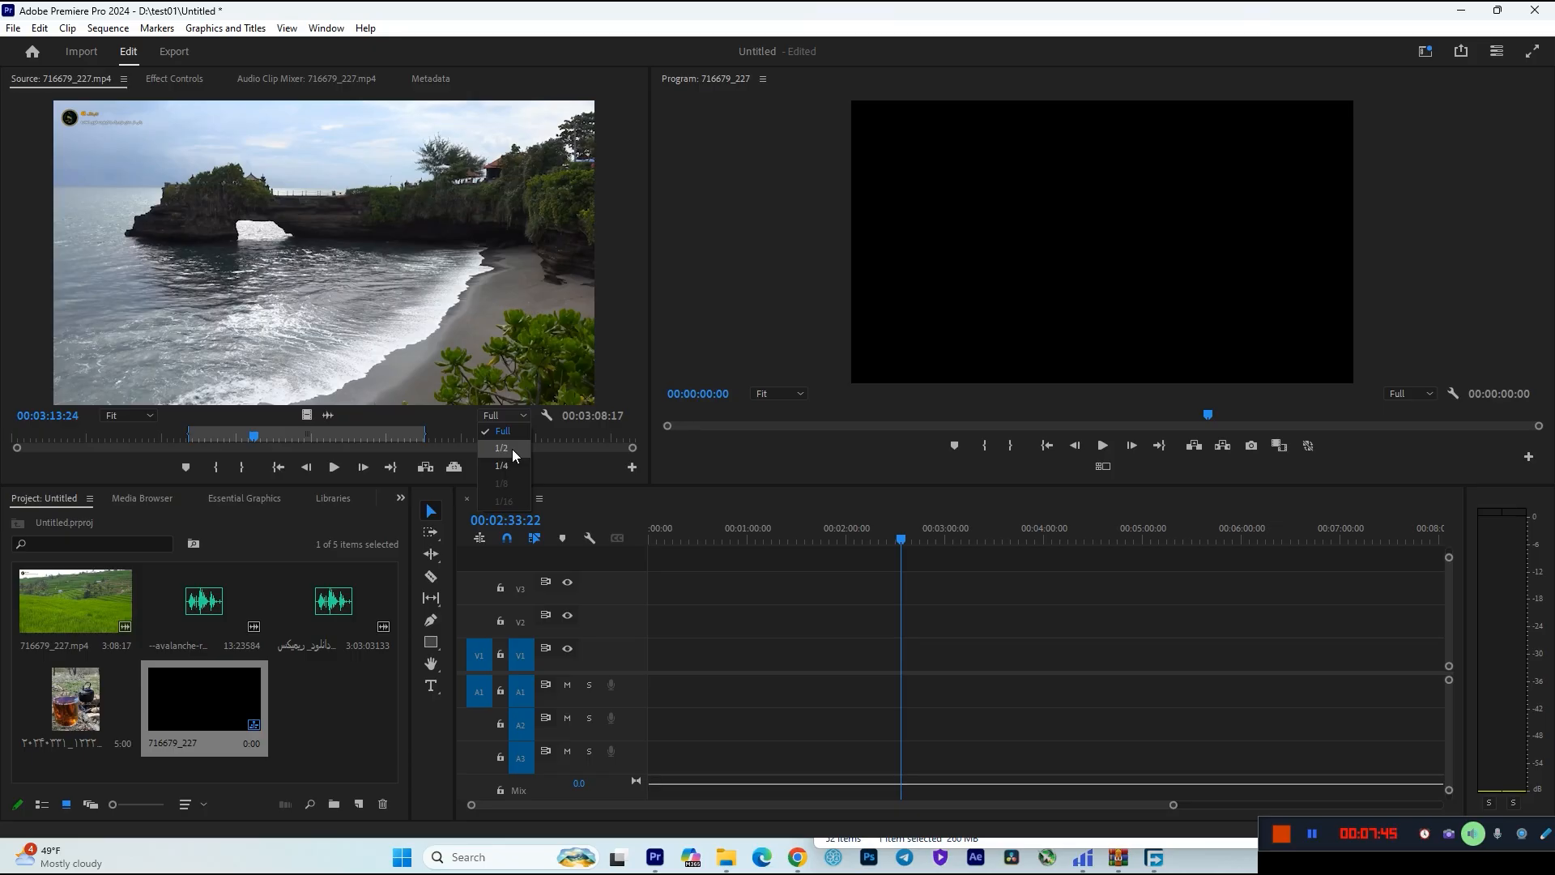
pyautogui.click(503, 466)
pyautogui.click(500, 421)
pyautogui.click(502, 433)
pyautogui.press('space')
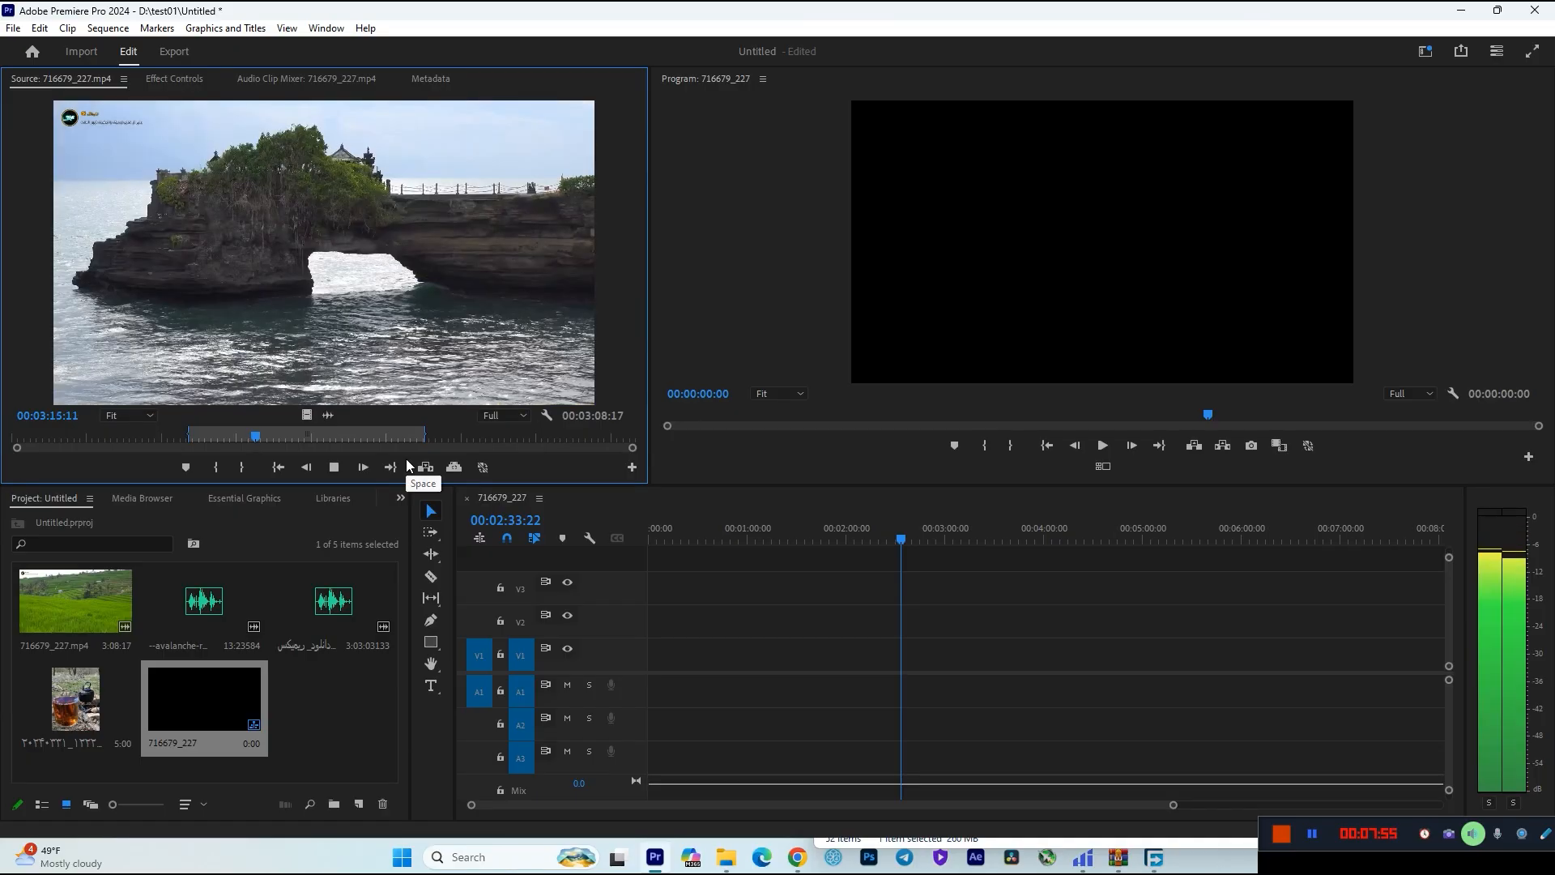
pyautogui.press('space')
pyautogui.moveTo(454, 486); pyautogui.dragTo(454, 491)
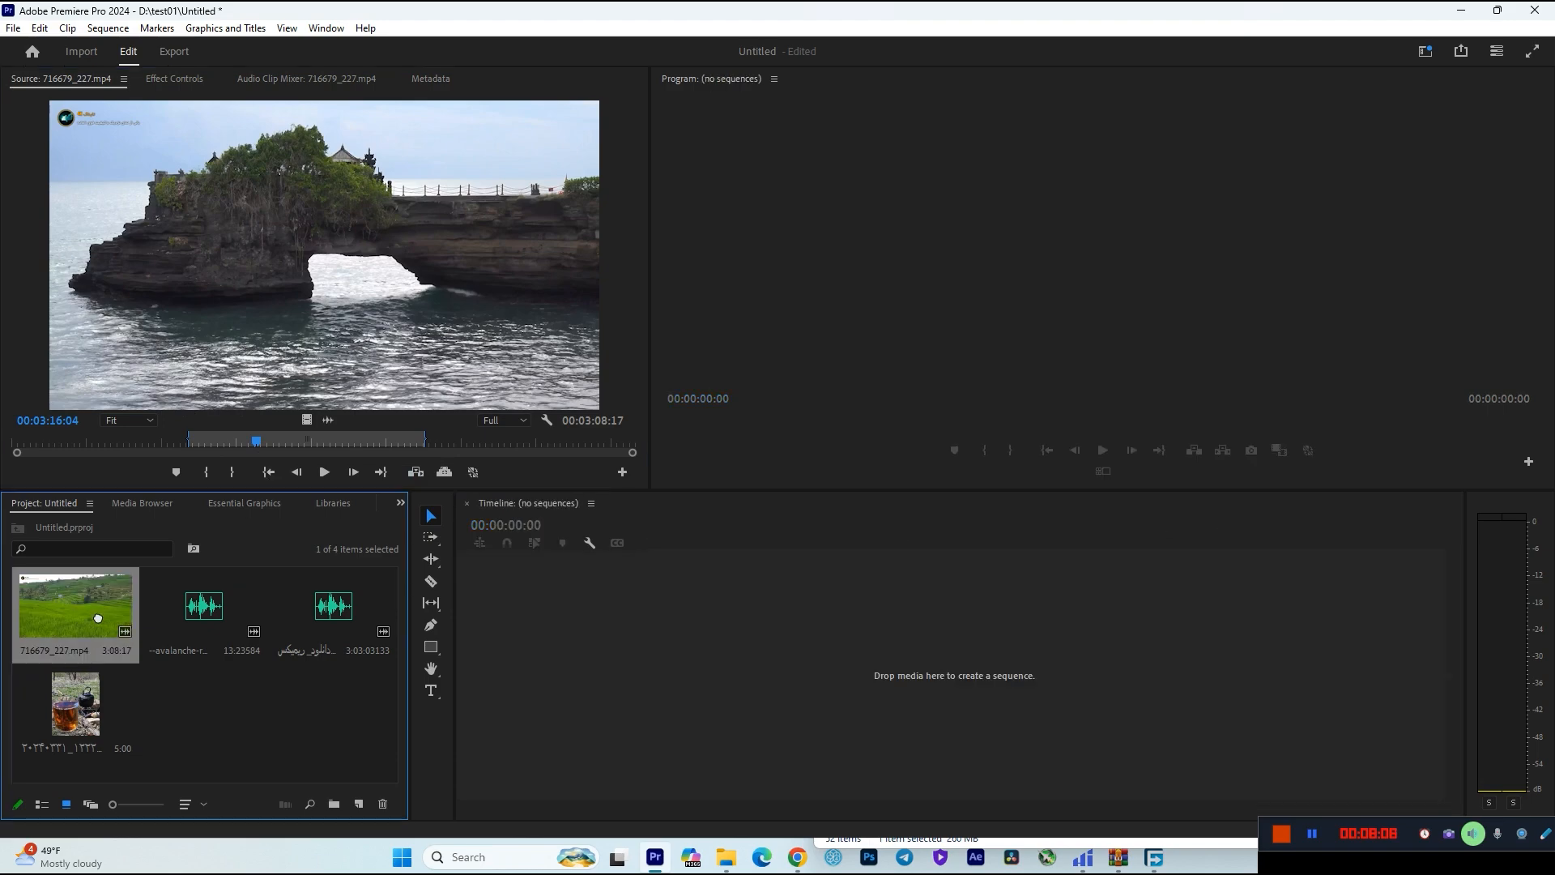
# Place the whole 716679_227.mp4 clip at the start of tracks V1 and A1, and delete it from the timeline.
pyautogui.moveTo(97, 616); pyautogui.dragTo(713, 674)
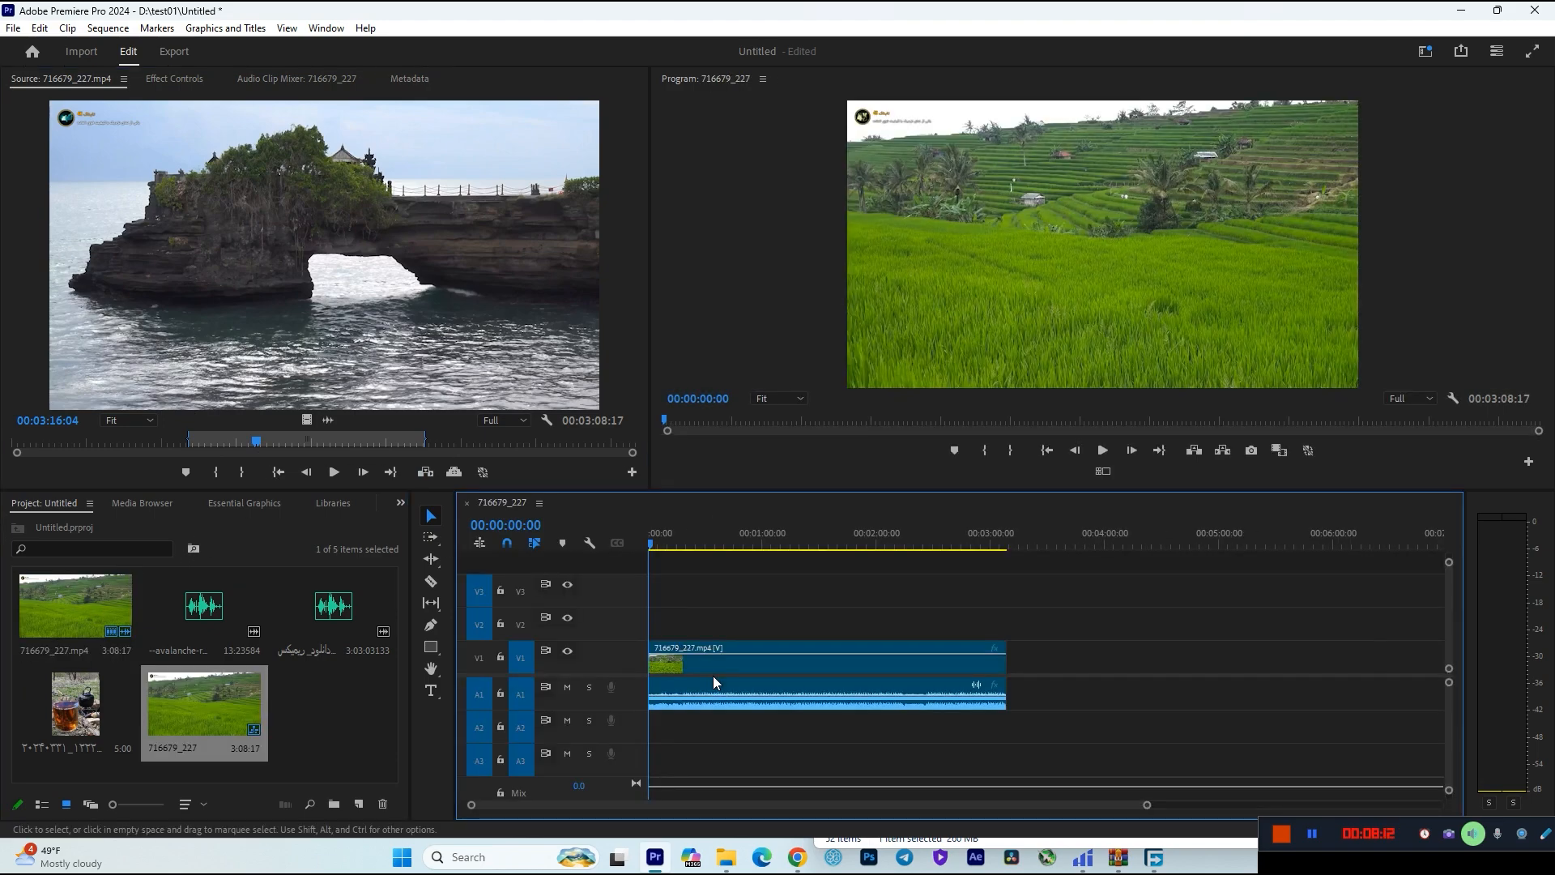
pyautogui.click(713, 676)
pyautogui.press('Delete')
# Delete the 716679_227 sequence from the project, keeping the source clip 716679_227.mp4.
pyautogui.click(184, 717)
pyautogui.press('Delete')
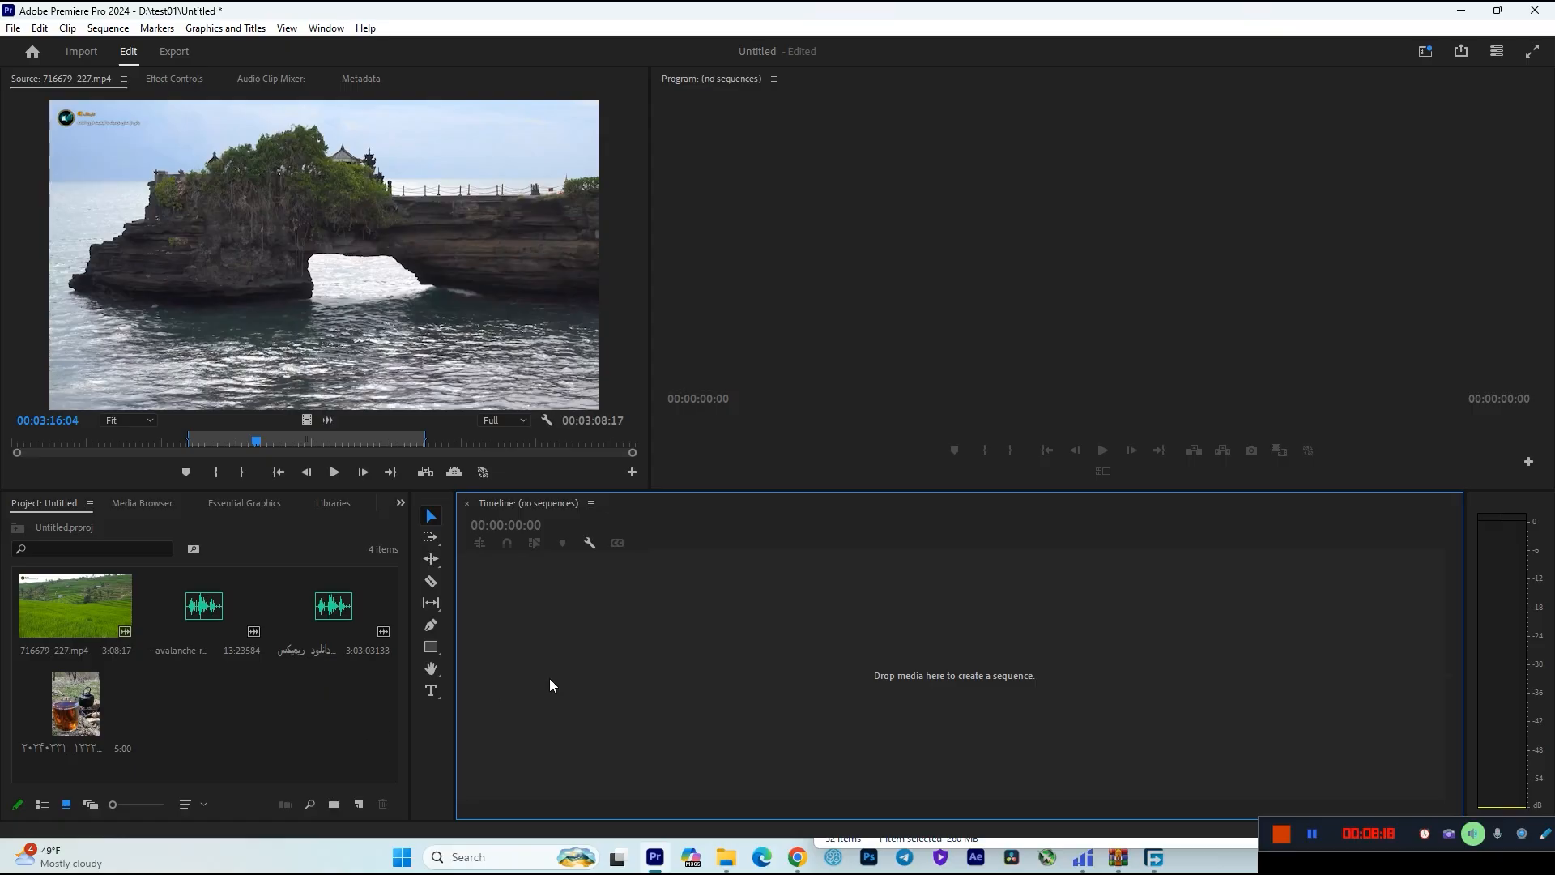
pyautogui.click(73, 606)
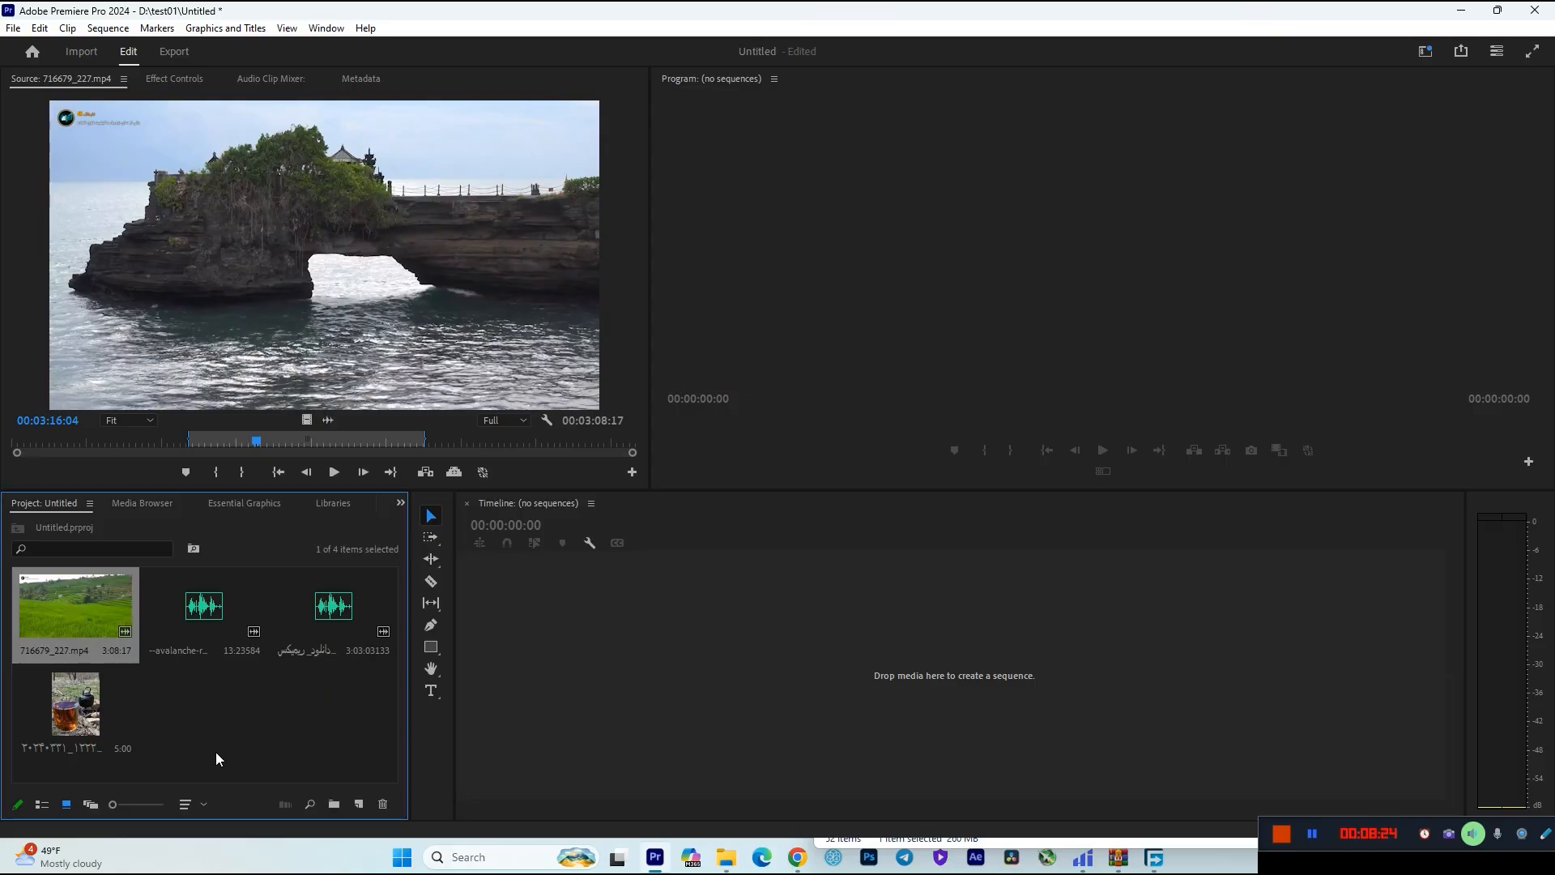
pyautogui.click(371, 741)
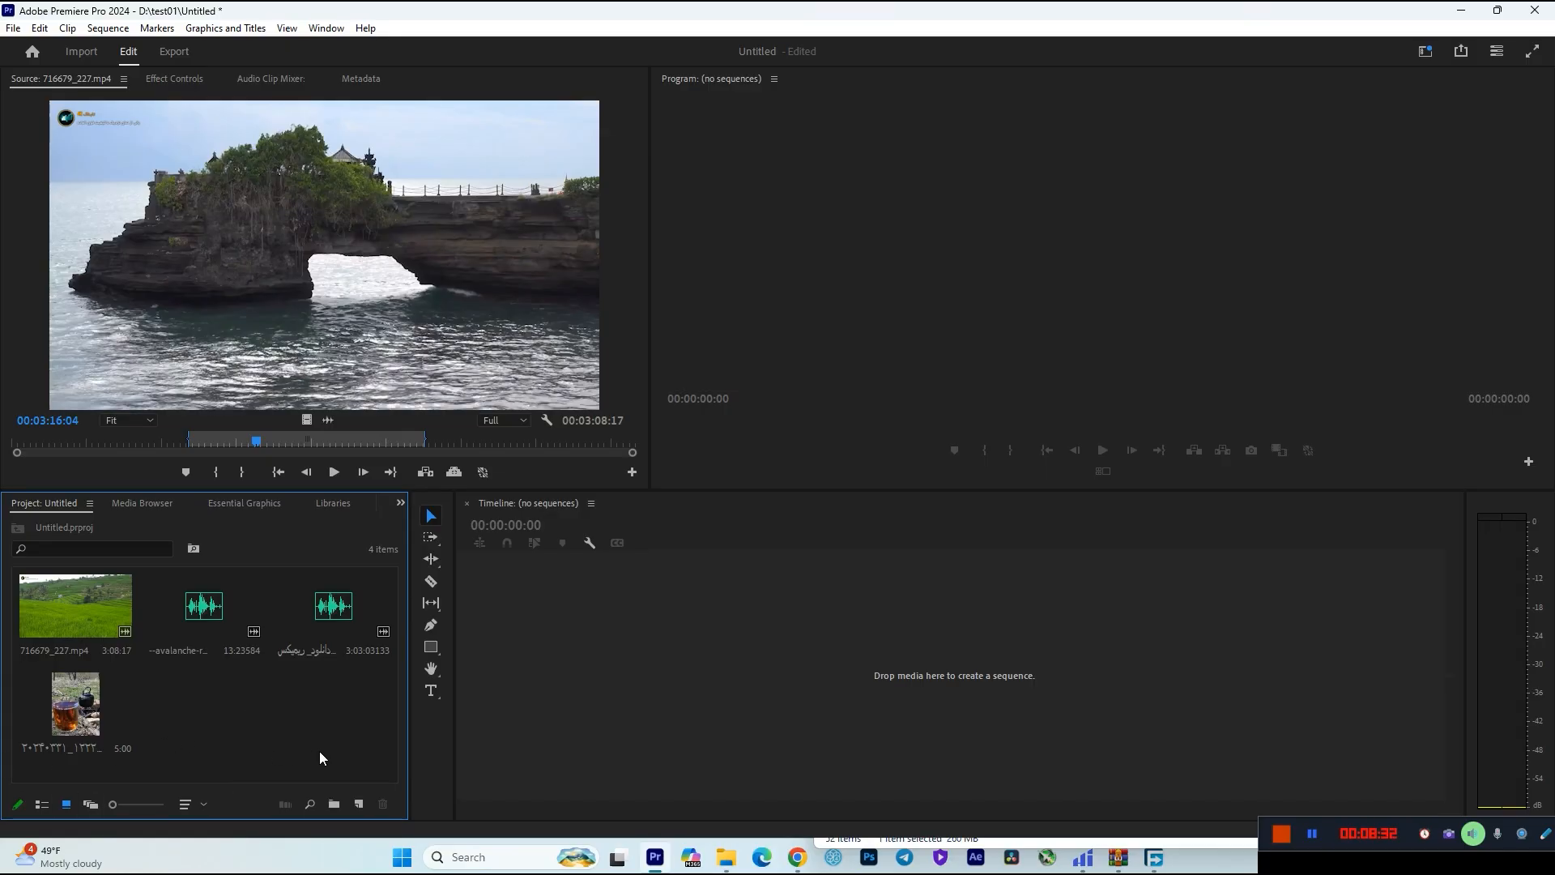
# Start a new sequence and open its detailed settings.
pyautogui.click(360, 804)
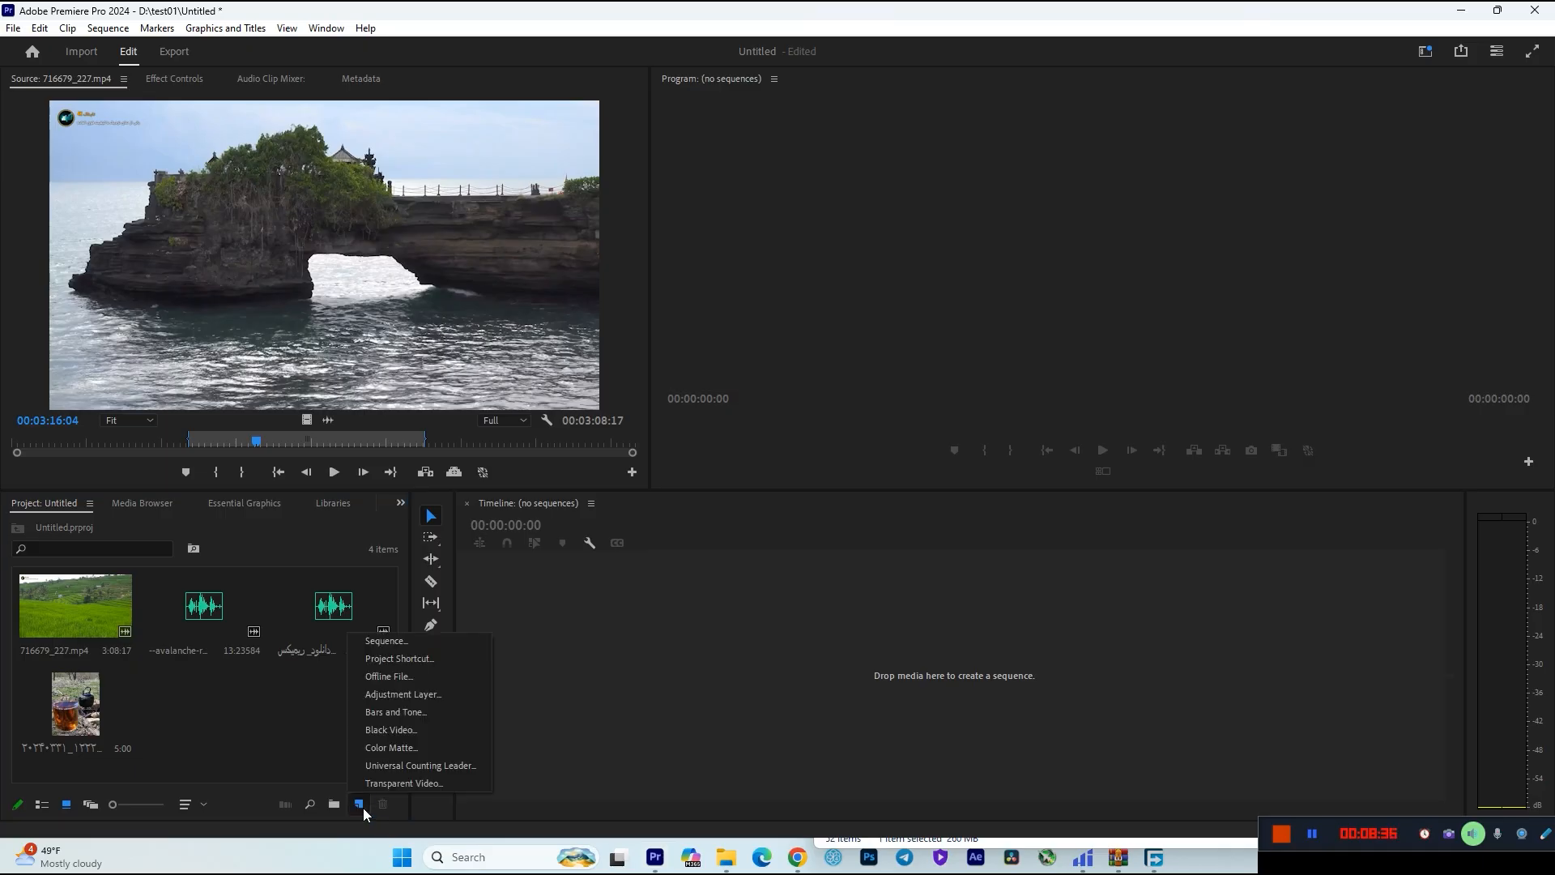
pyautogui.click(390, 645)
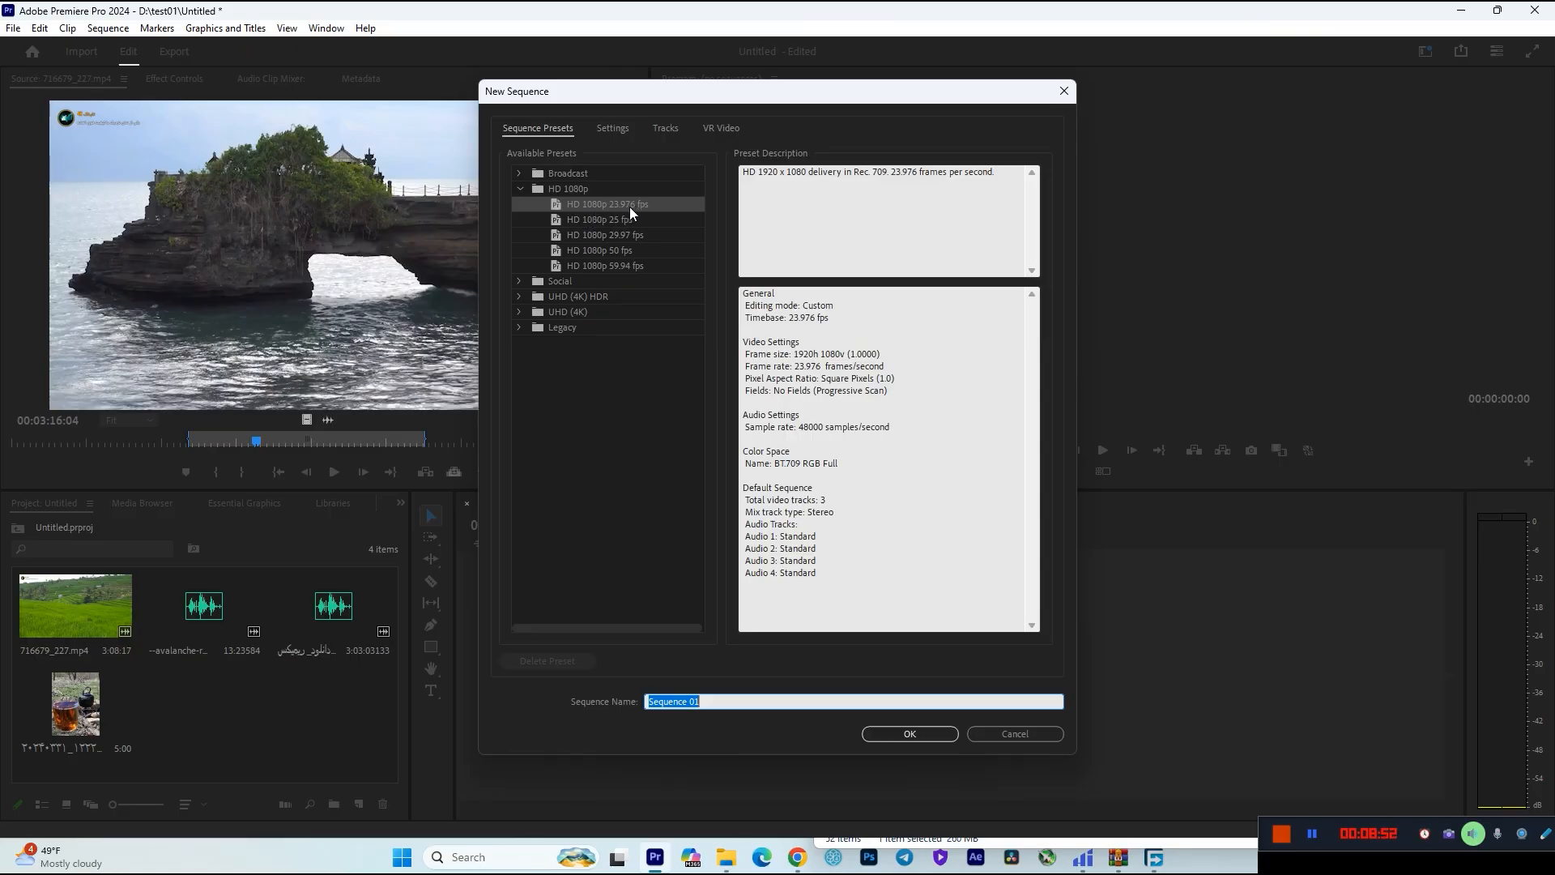
pyautogui.click(616, 134)
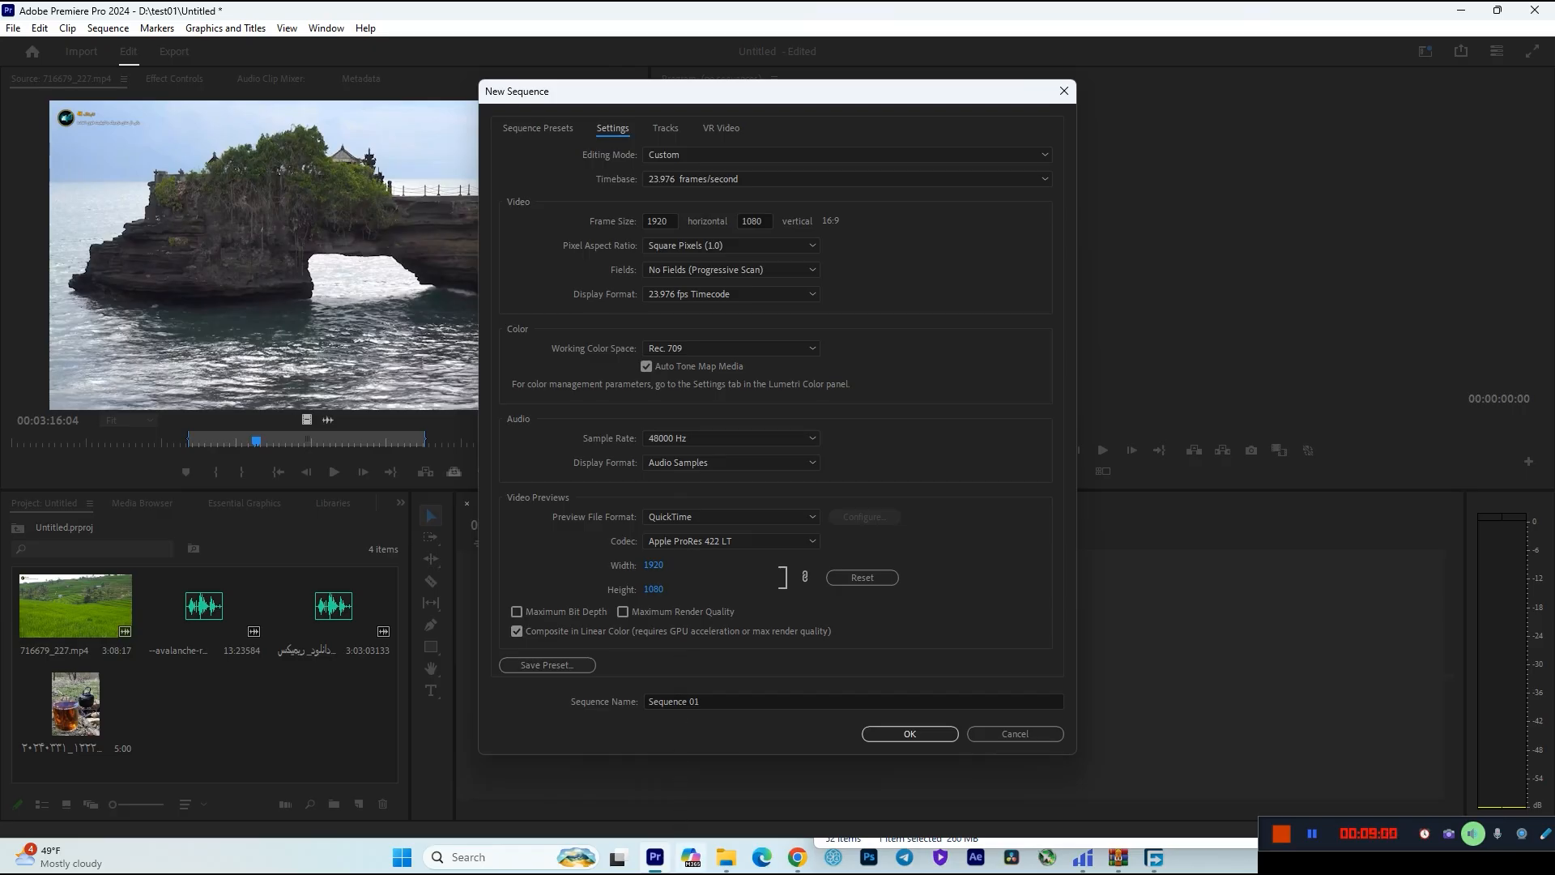
# Set the new sequence's frame size to 1080 horizontal by 1920 vertical.
pyautogui.click(656, 220)
pyautogui.doubleClick(656, 221)
pyautogui.click(761, 220)
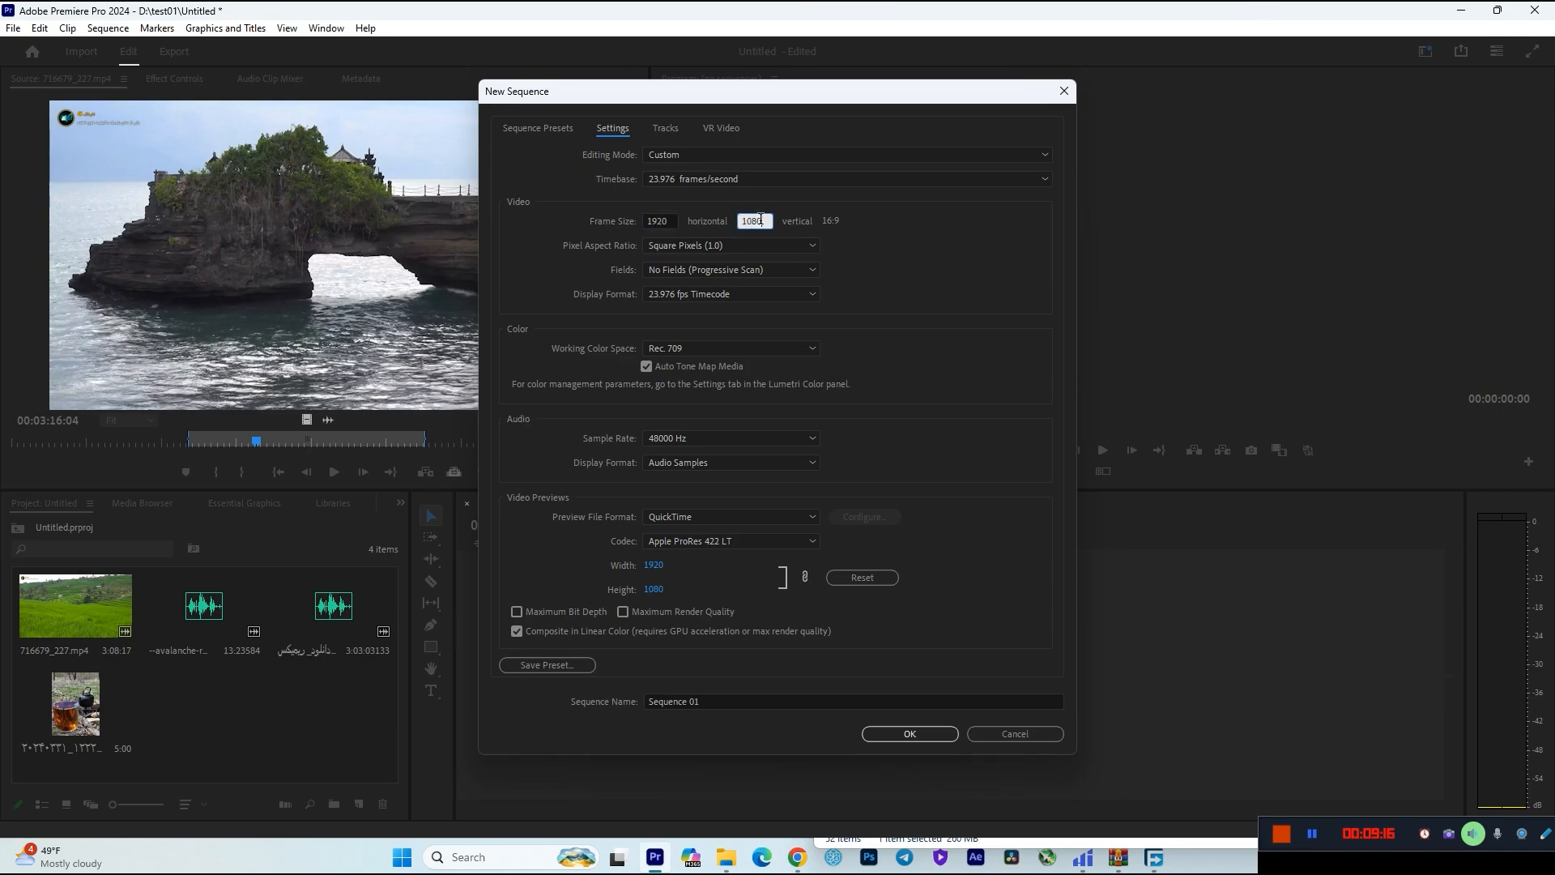
pyautogui.hotkey('shift', 'Tab')
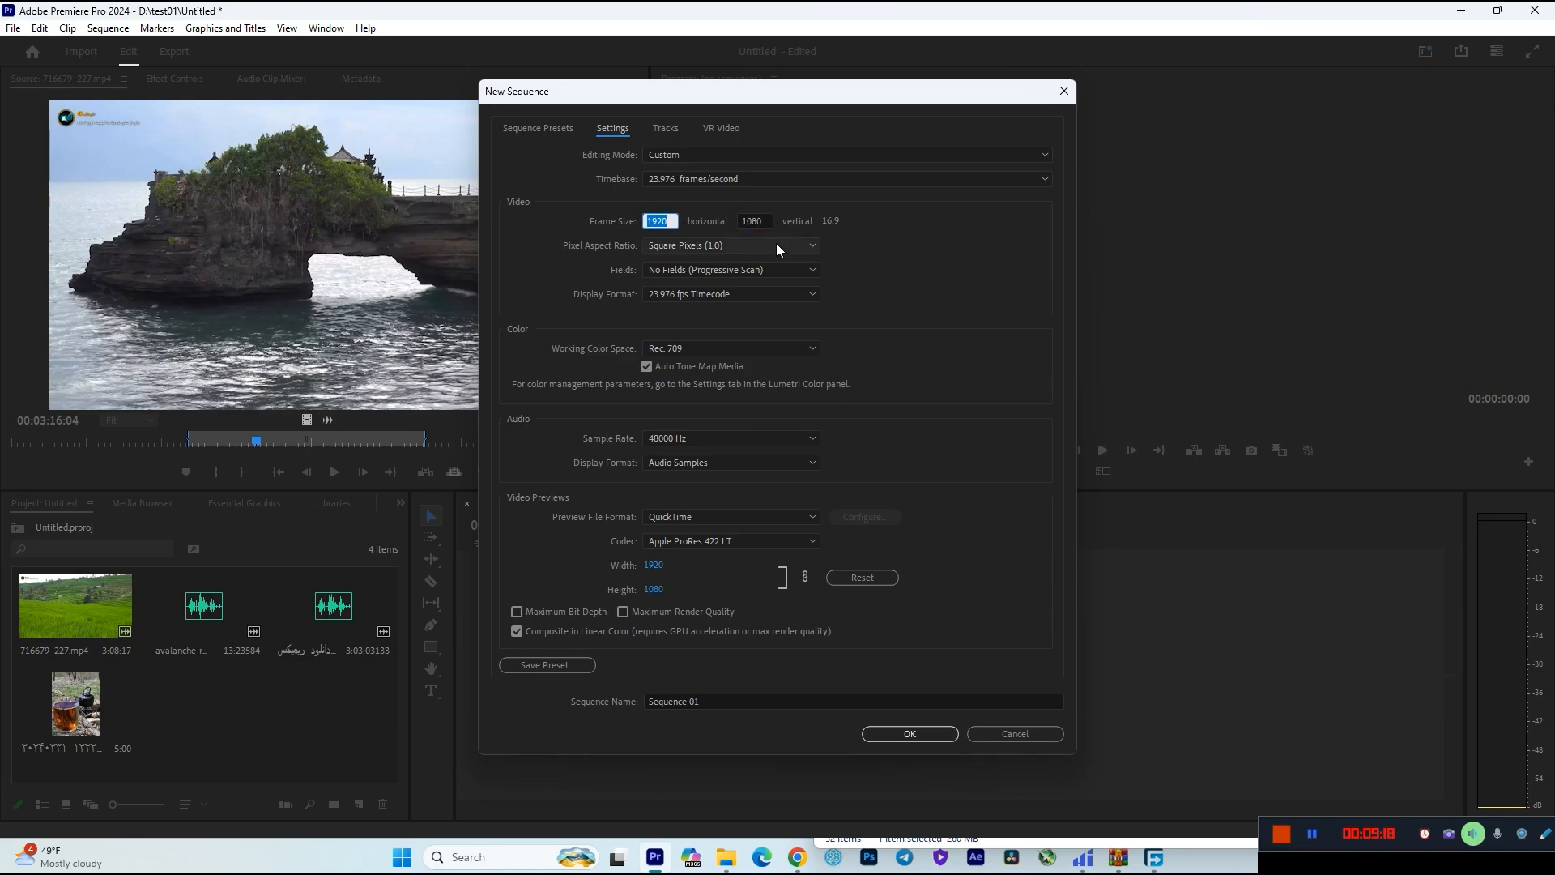
pyautogui.write('1080')
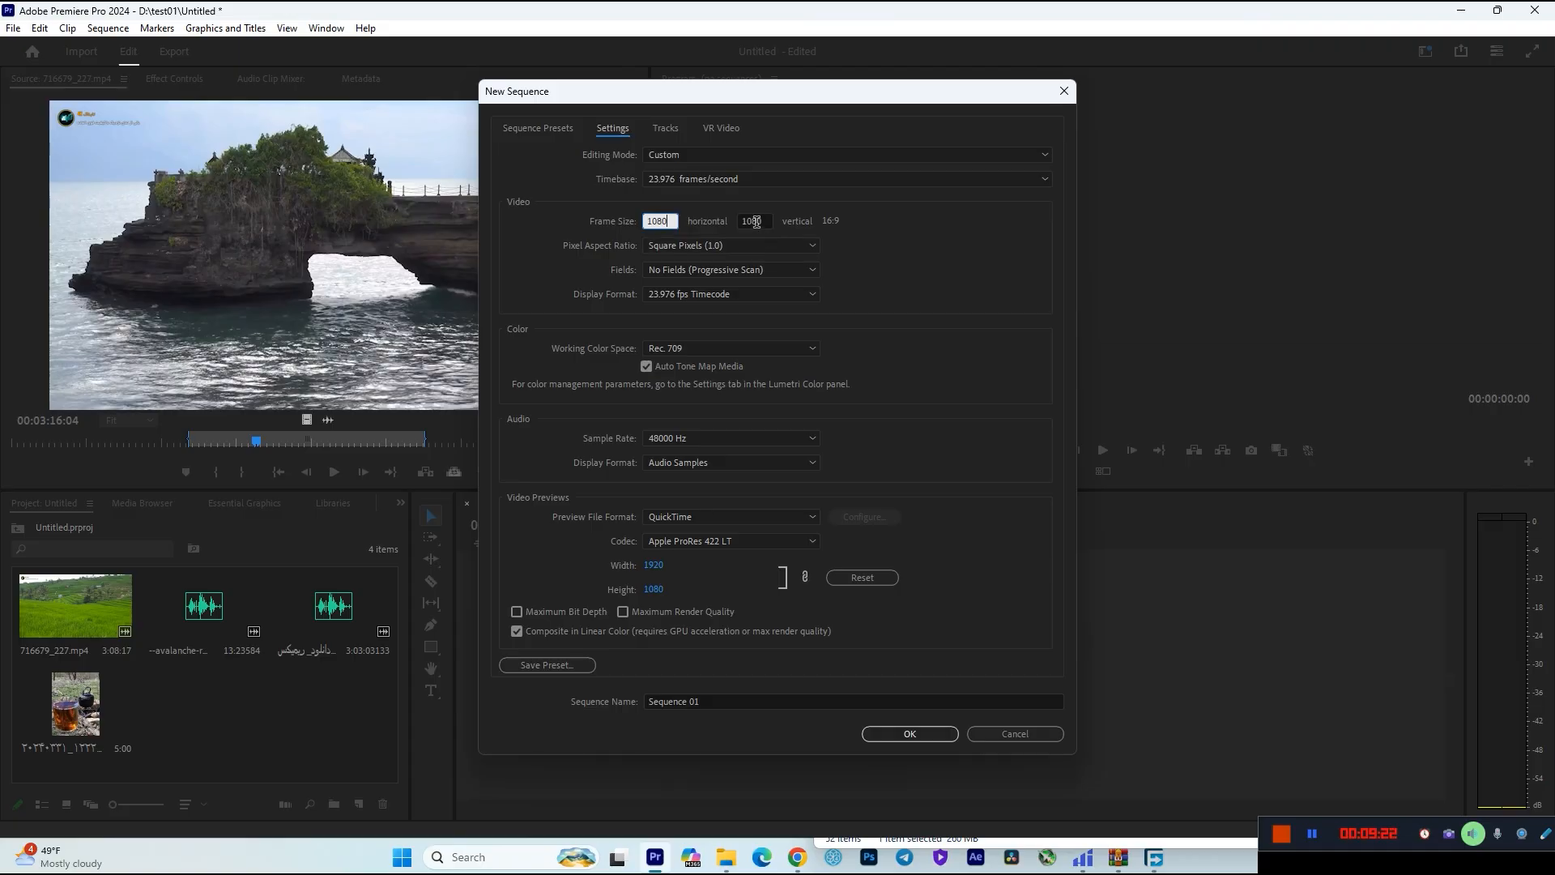
pyautogui.click(756, 221)
pyautogui.write('1920')
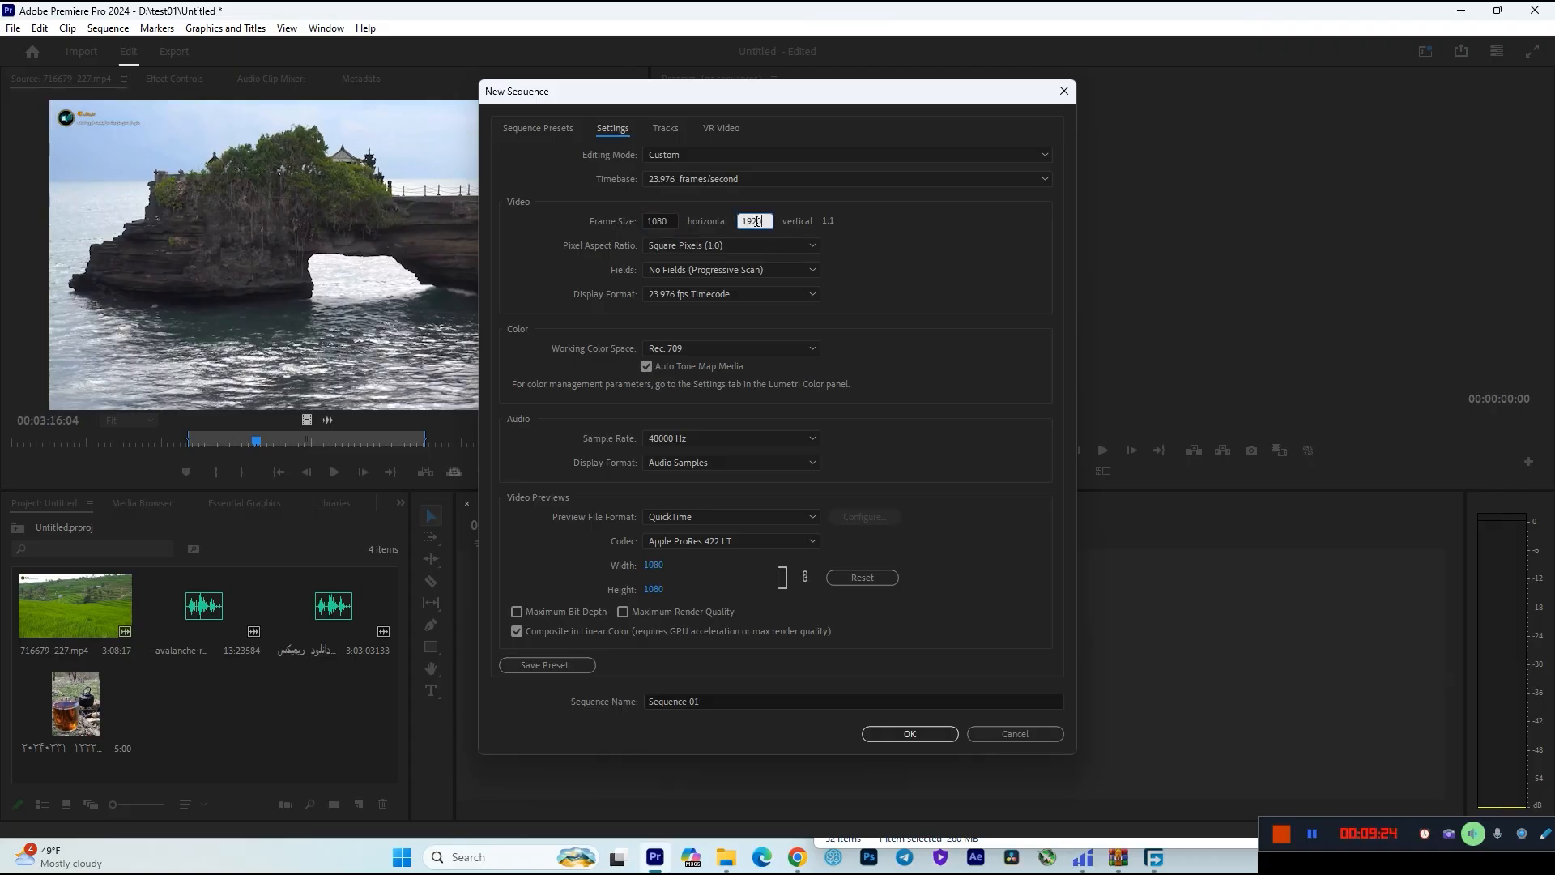
pyautogui.click(830, 220)
pyautogui.click(656, 217)
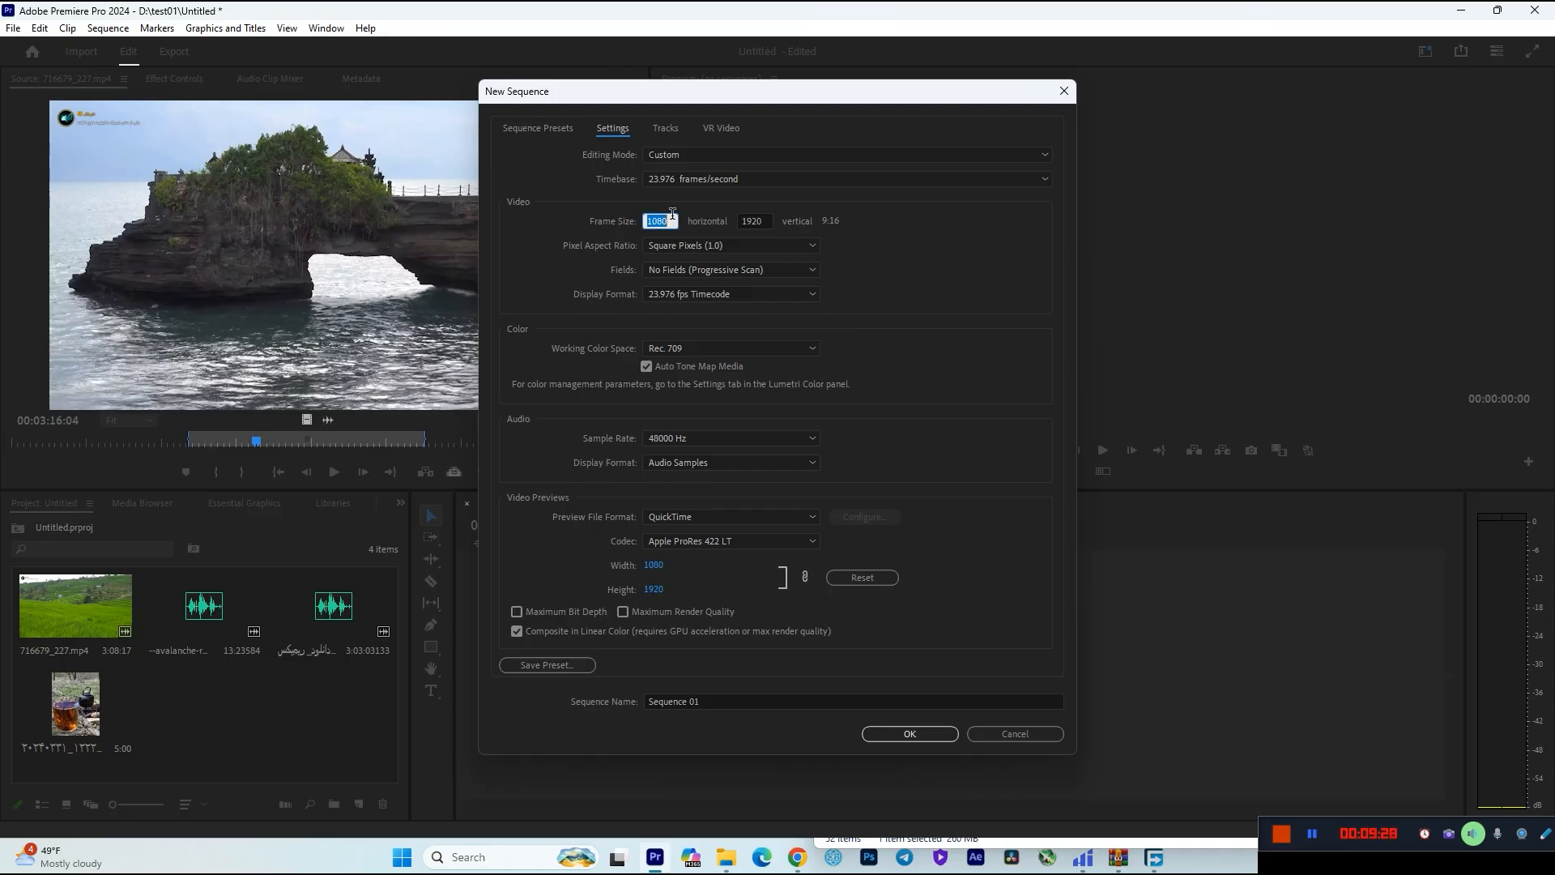
pyautogui.click(765, 221)
pyautogui.click(665, 231)
pyautogui.click(763, 219)
pyautogui.click(660, 221)
pyautogui.click(753, 221)
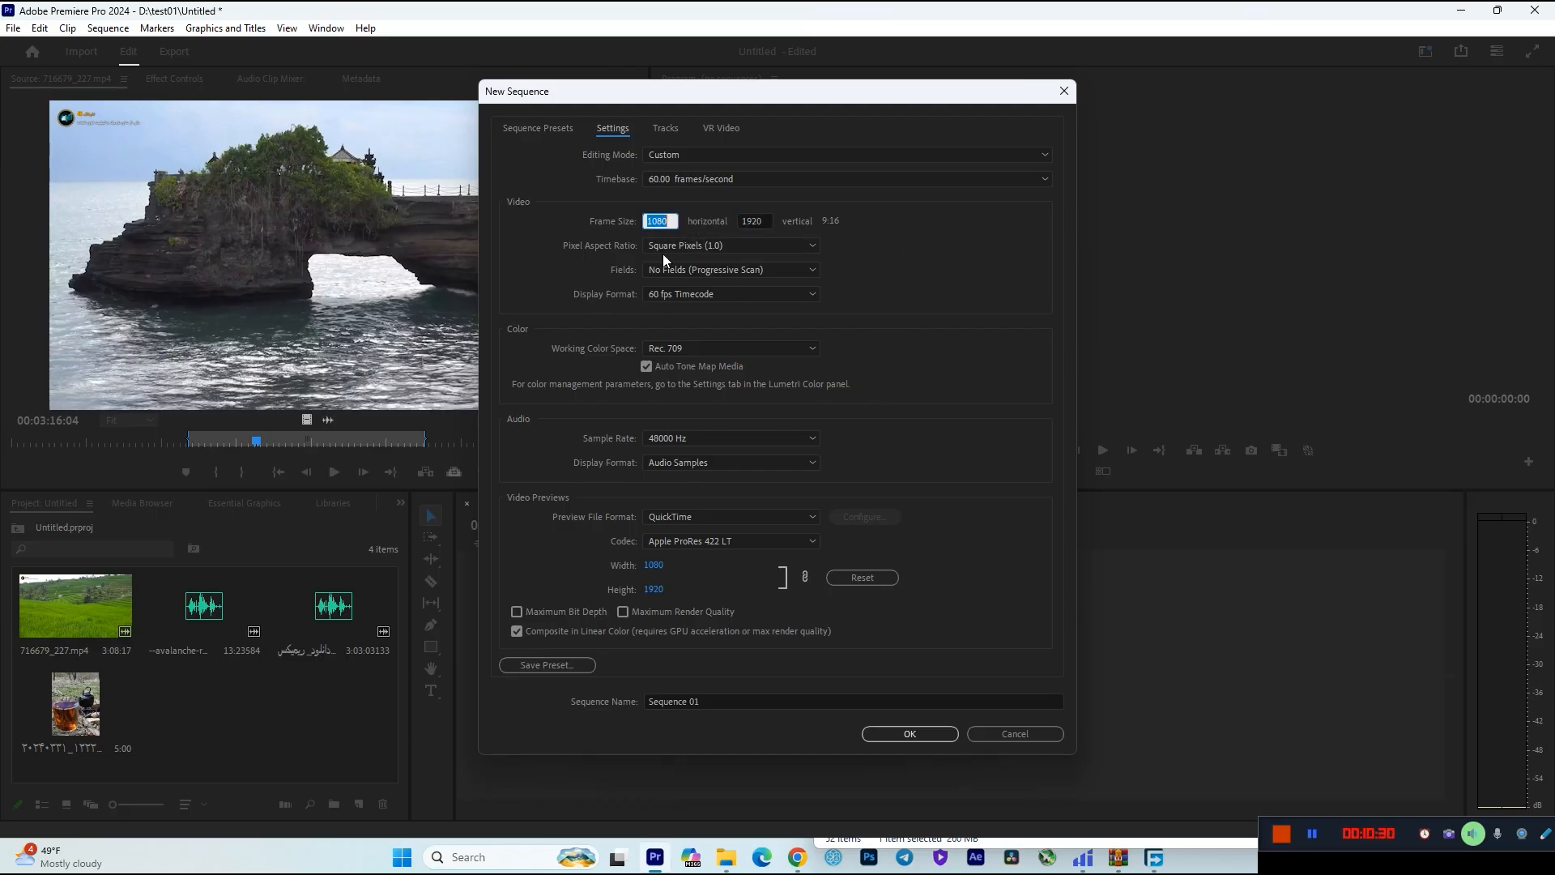
# Set the frame size to 1920 horizontal by 1080 vertical and create the sequence as Sequence 01.
pyautogui.write('1920')
pyautogui.click(752, 219)
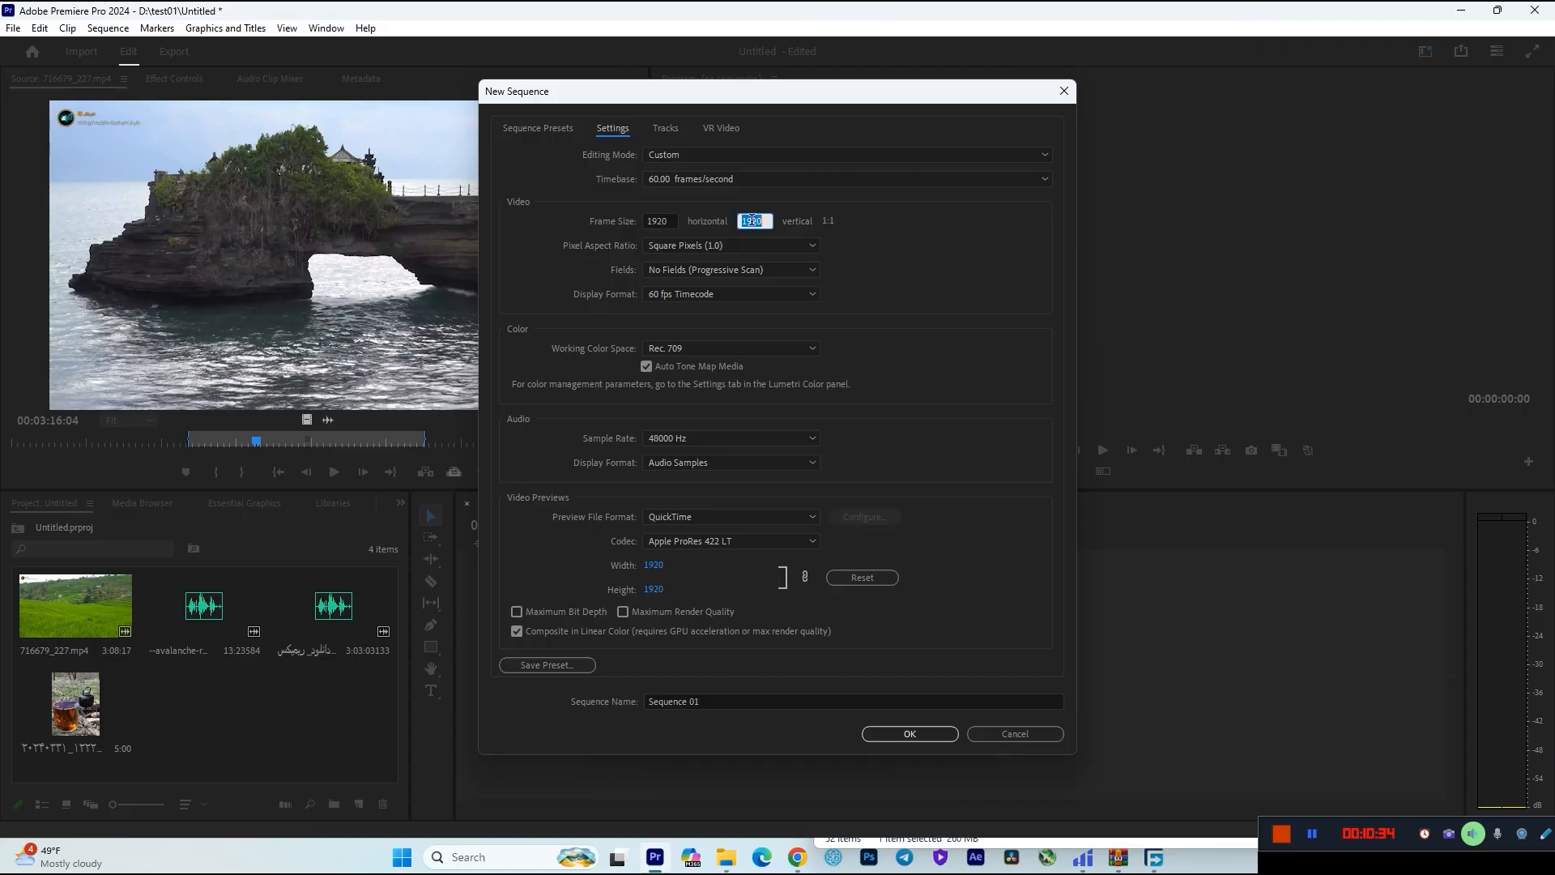
pyautogui.write('1080')
pyautogui.click(885, 241)
pyautogui.click(897, 727)
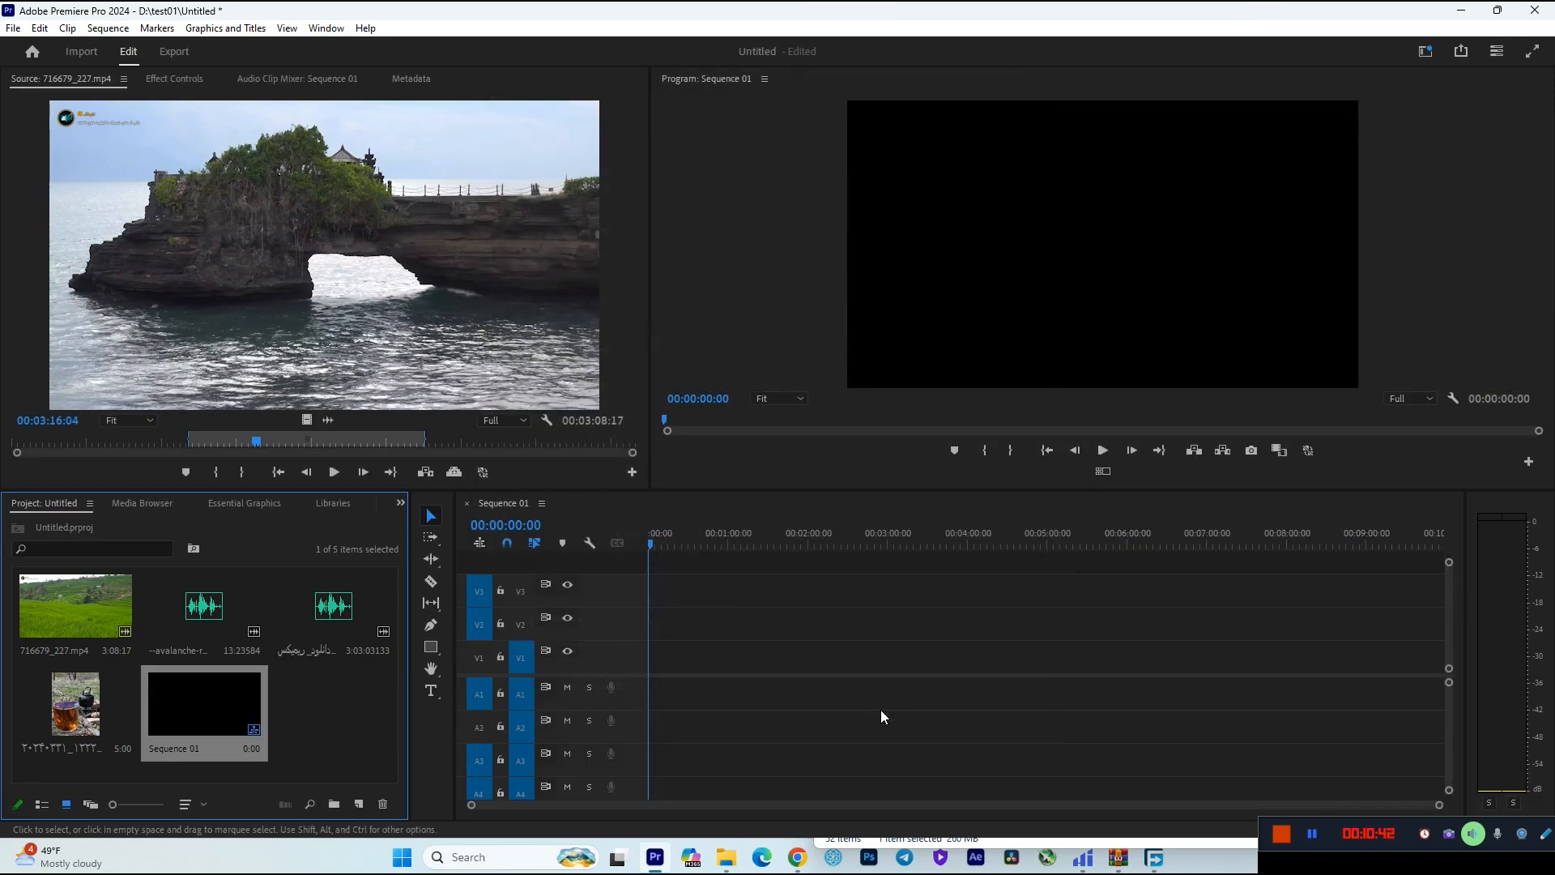
# Place 716679_227.mp4 on tracks V1 and A1 about 45 seconds in, changing the sequence settings to match the clip.
pyautogui.moveTo(102, 619); pyautogui.dragTo(715, 654)
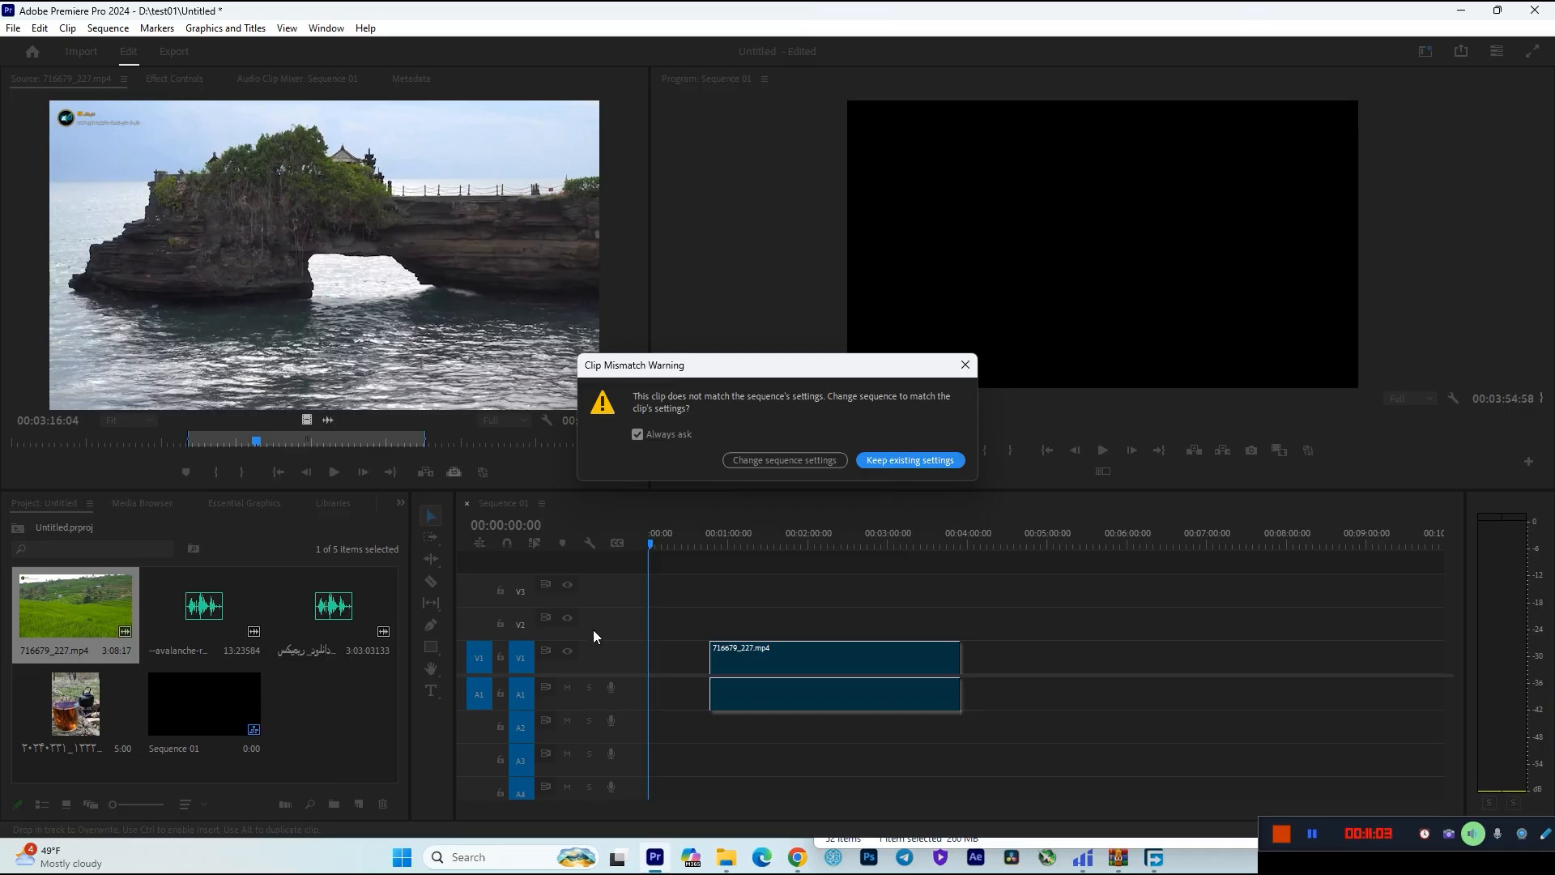
pyautogui.click(741, 461)
# Preview the sequence from 00:01:02:03 at different timeline zoom levels and move the playhead to 00:02:19:22.
pyautogui.moveTo(654, 544); pyautogui.dragTo(730, 544)
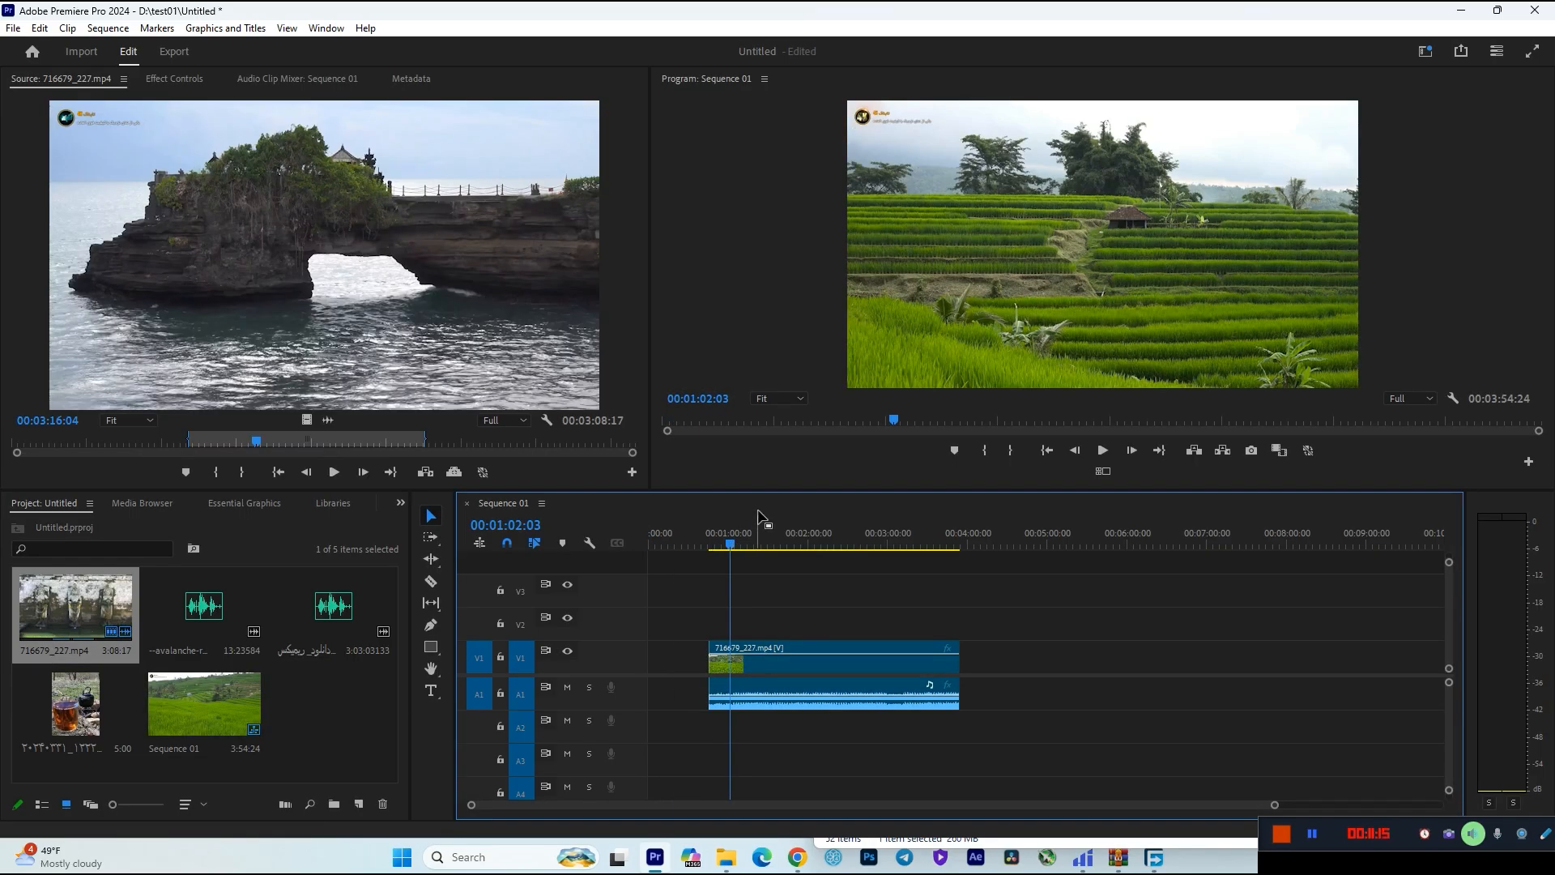
pyautogui.press('space')
pyautogui.press('=')
pyautogui.press('-')
pyautogui.press('-')
pyautogui.press('-')
pyautogui.press('=')
pyautogui.press('=')
pyautogui.press('=')
pyautogui.press('-')
pyautogui.press('-')
pyautogui.press('-')
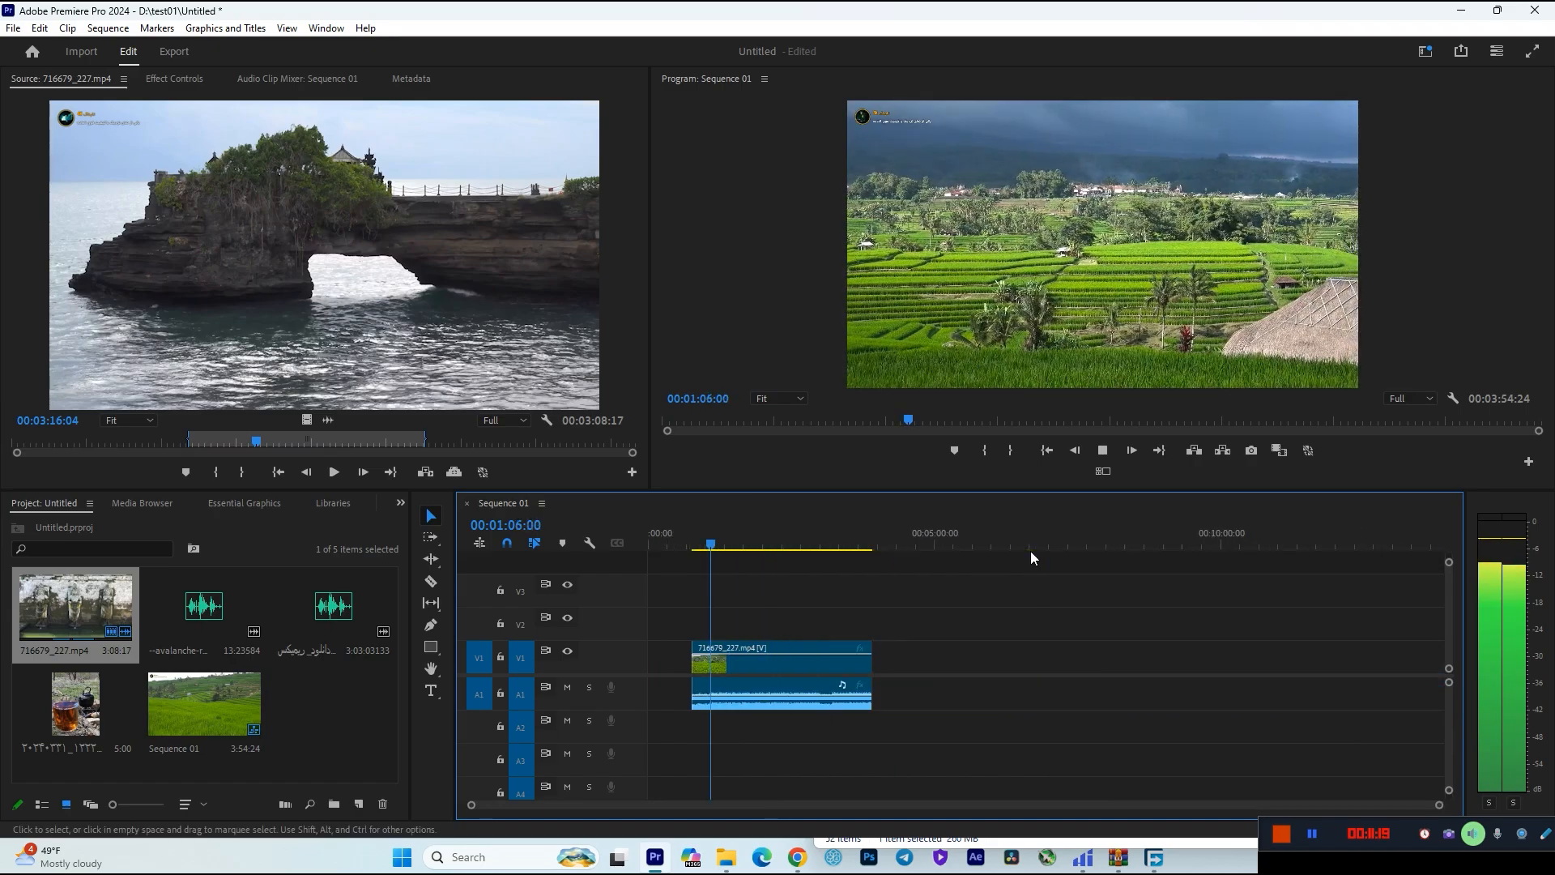
pyautogui.press('=')
pyautogui.press('=')
pyautogui.press('space')
pyautogui.moveTo(1076, 551); pyautogui.dragTo(1183, 559)
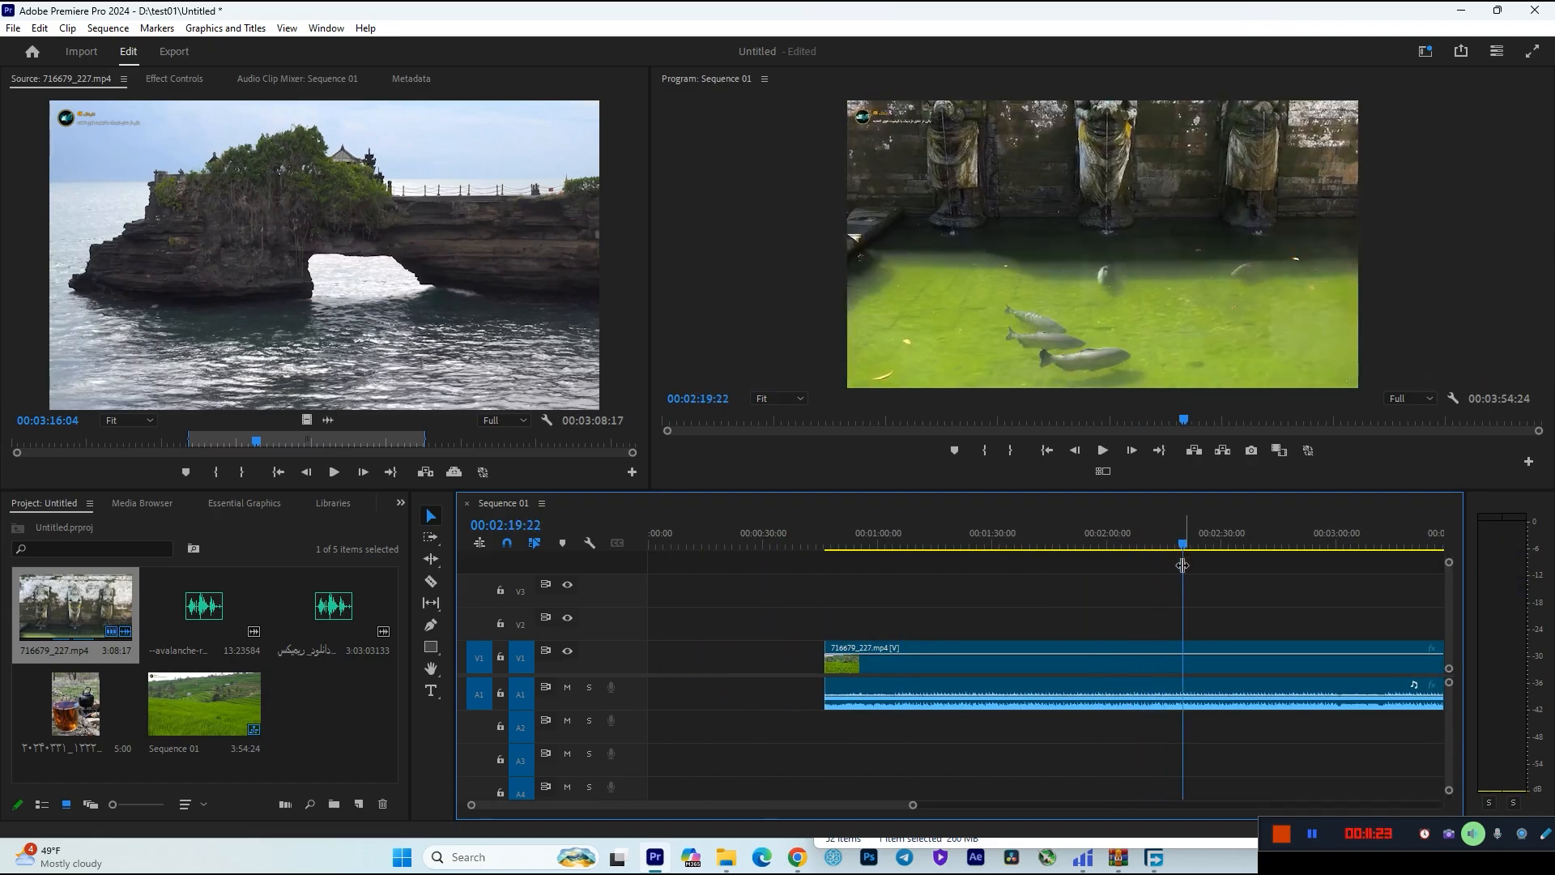
pyautogui.hscroll(2, 1116, 521)
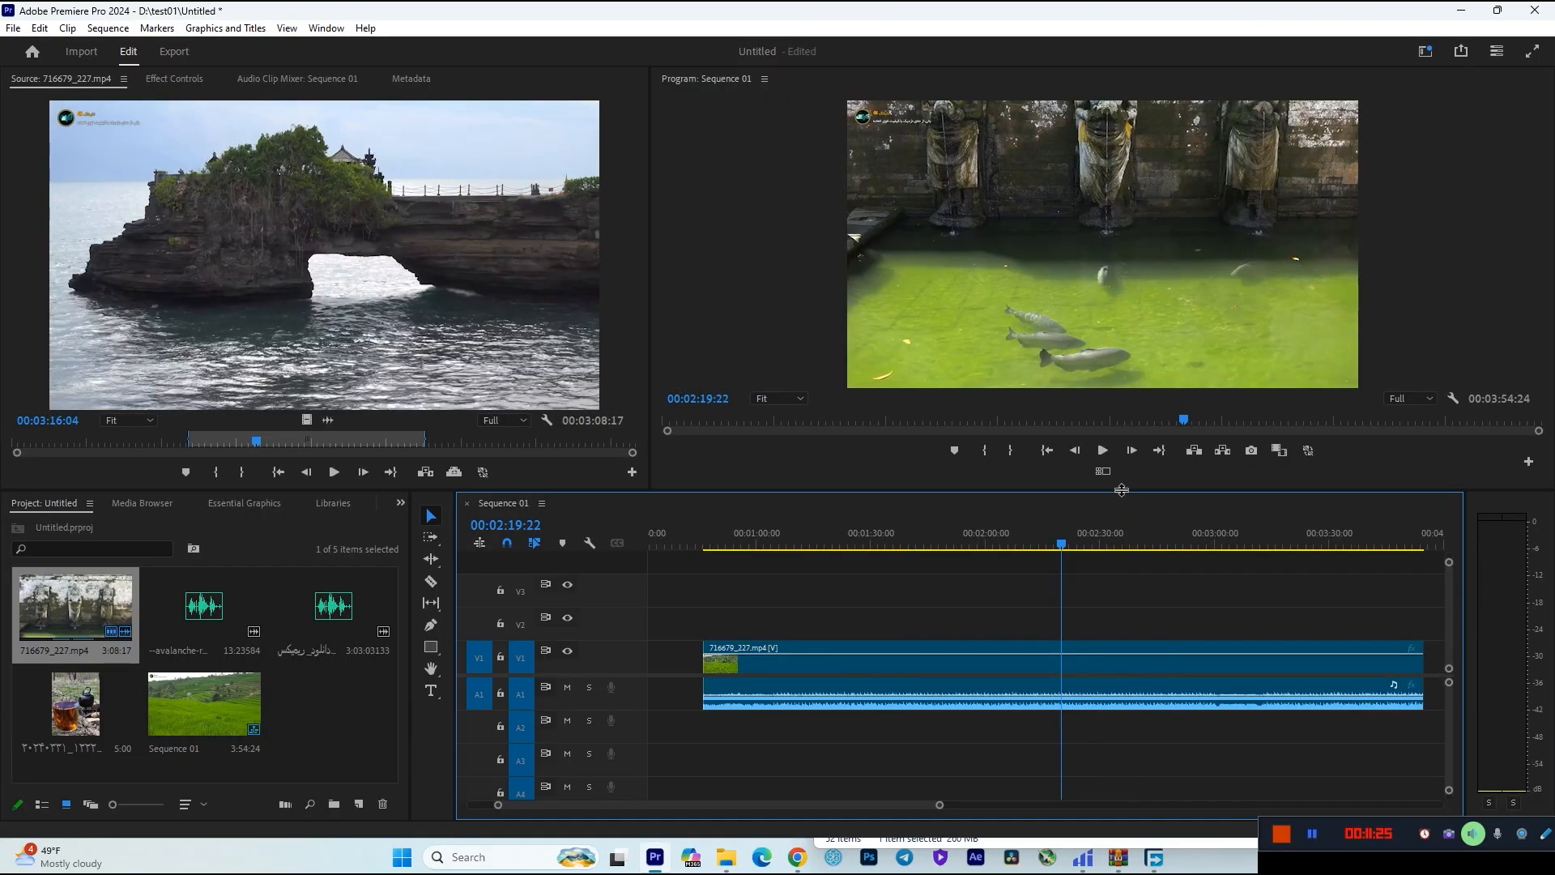
# Enlarge the program monitor by shrinking the source monitor and timeline areas, and play the sequence from 00:02:19:22.
pyautogui.moveTo(1124, 492); pyautogui.dragTo(1111, 580)
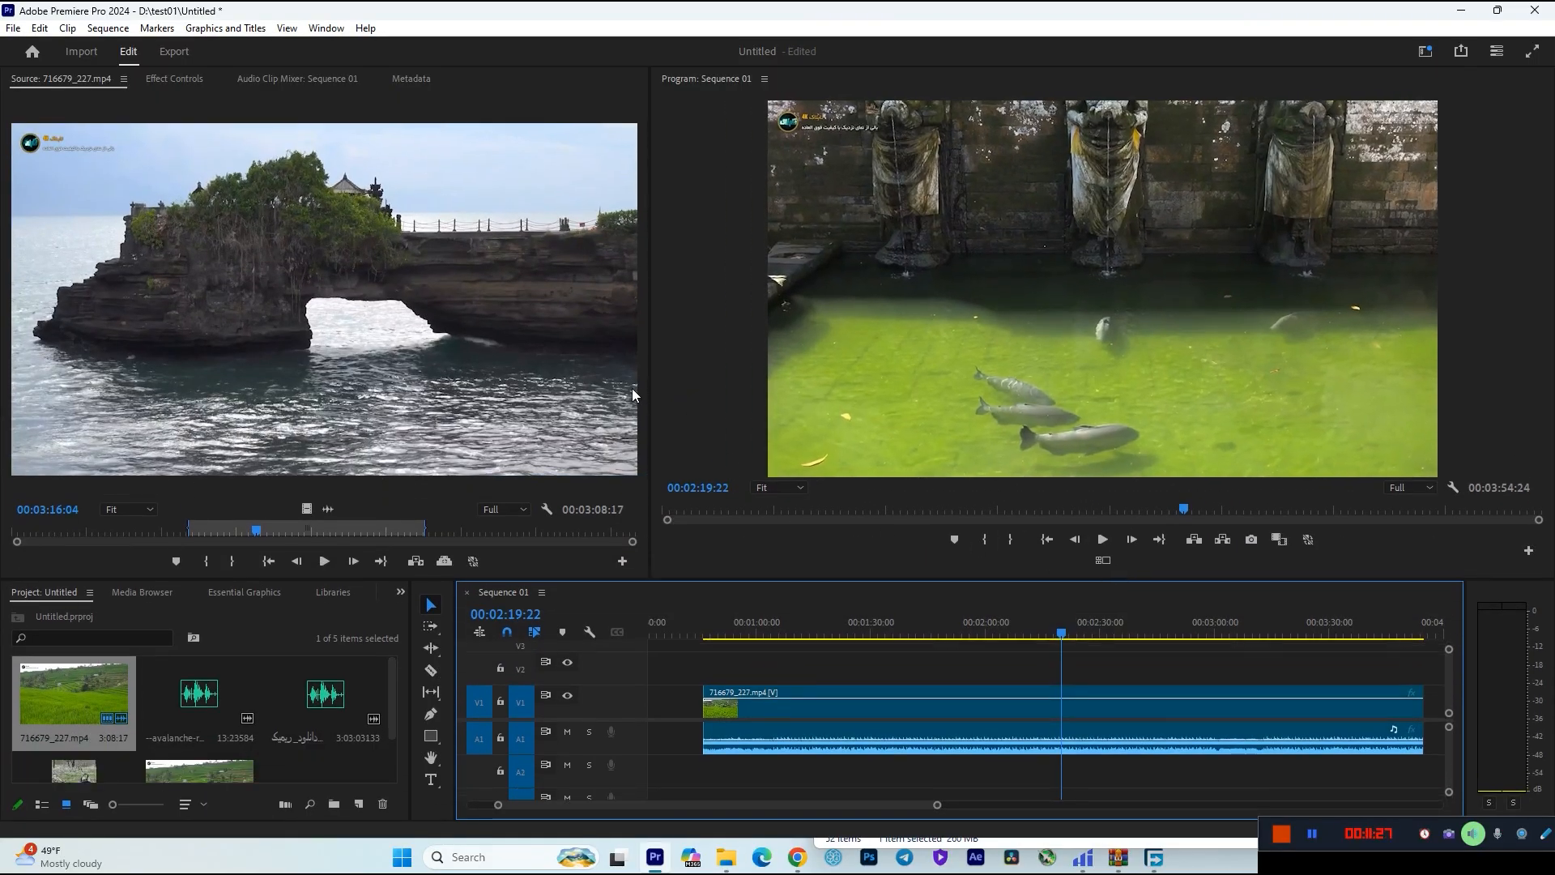
pyautogui.moveTo(651, 380); pyautogui.dragTo(363, 380)
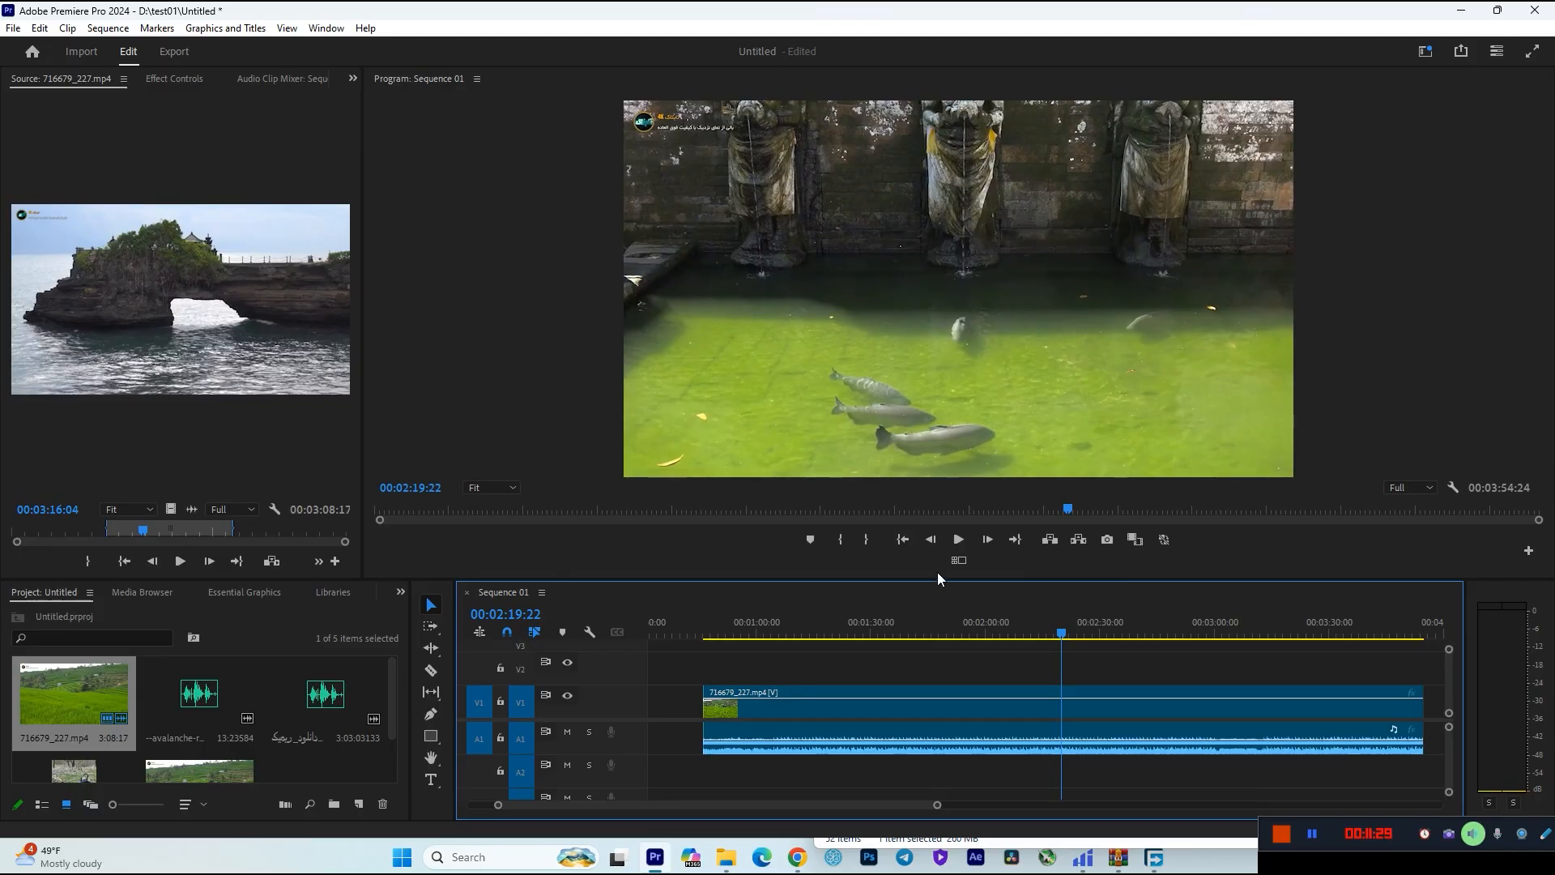
pyautogui.moveTo(940, 585); pyautogui.dragTo(902, 567)
pyautogui.press('space')
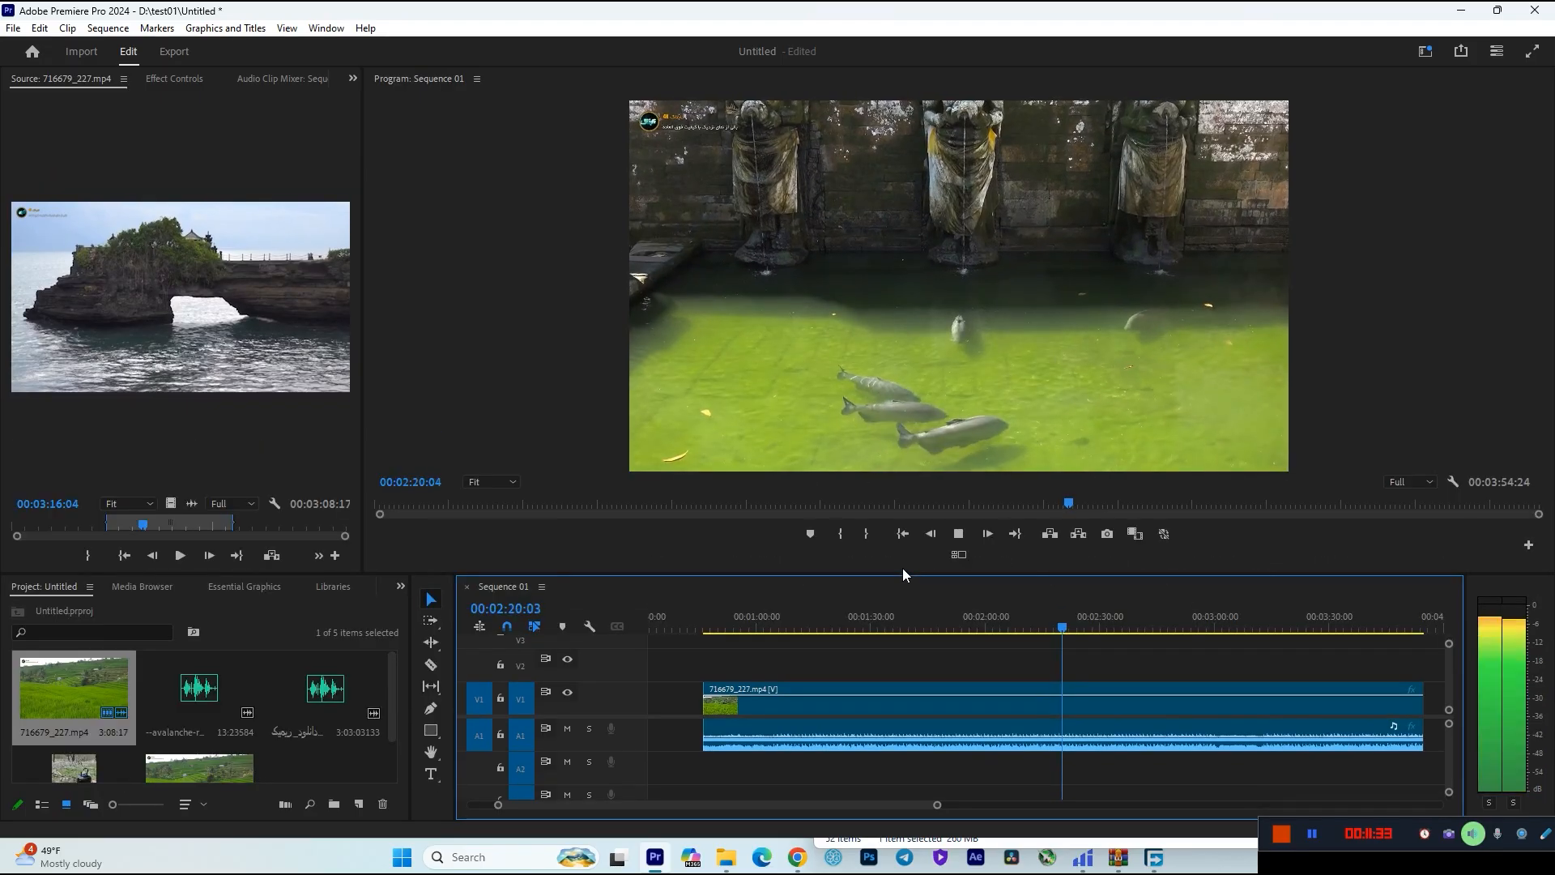
pyautogui.press('space')
# Delete the 716679_227.mp4 clip, both video and audio, from the timeline of Sequence 01.
pyautogui.press('-')
pyautogui.press('-')
pyautogui.click(796, 687)
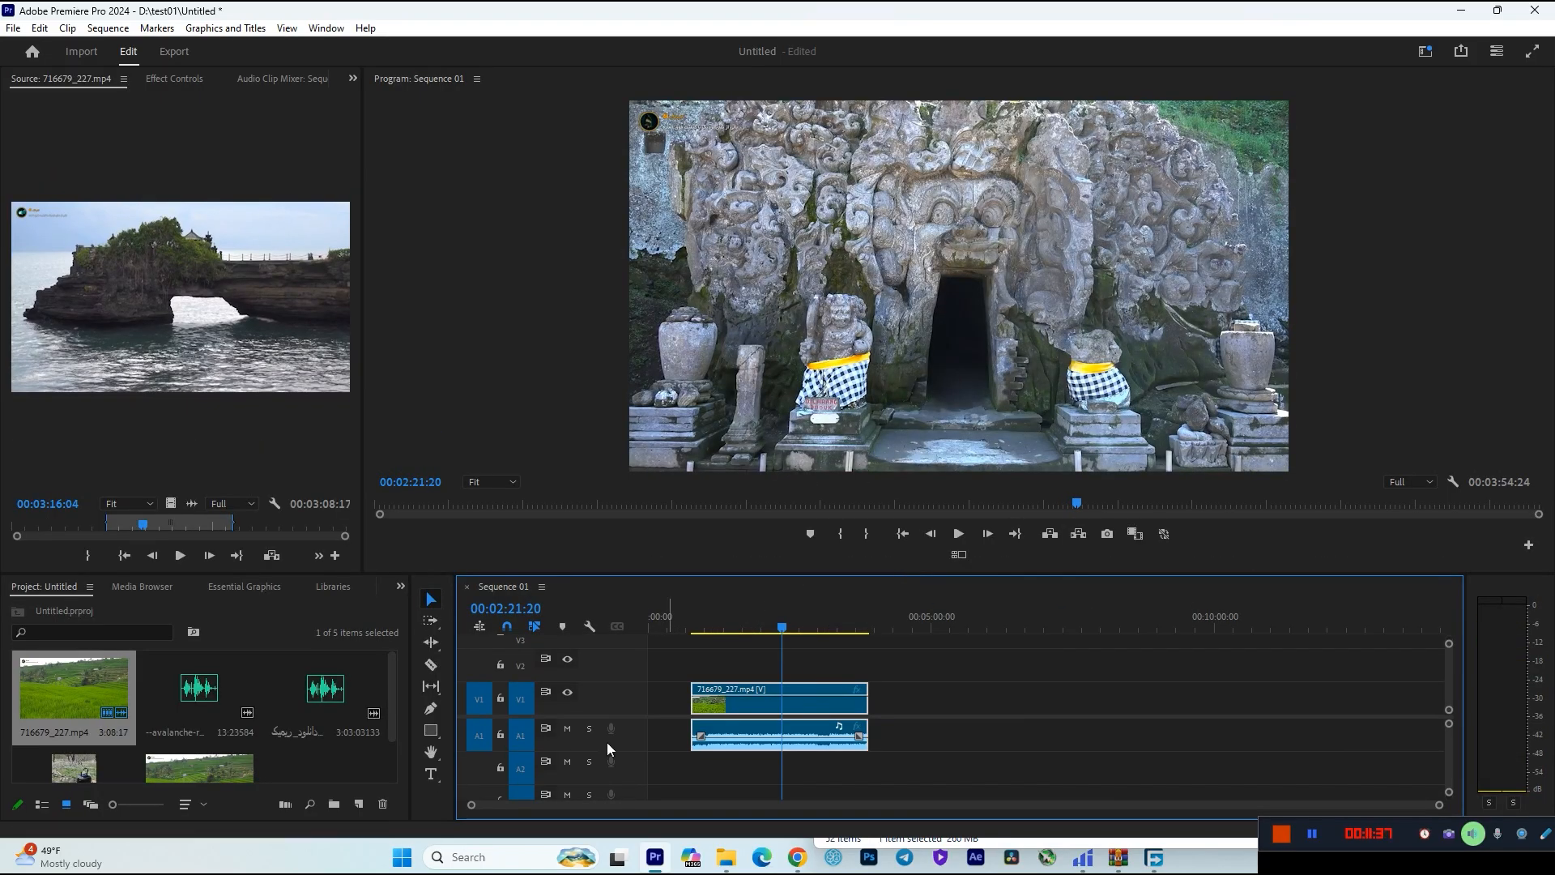
pyautogui.press('Delete')
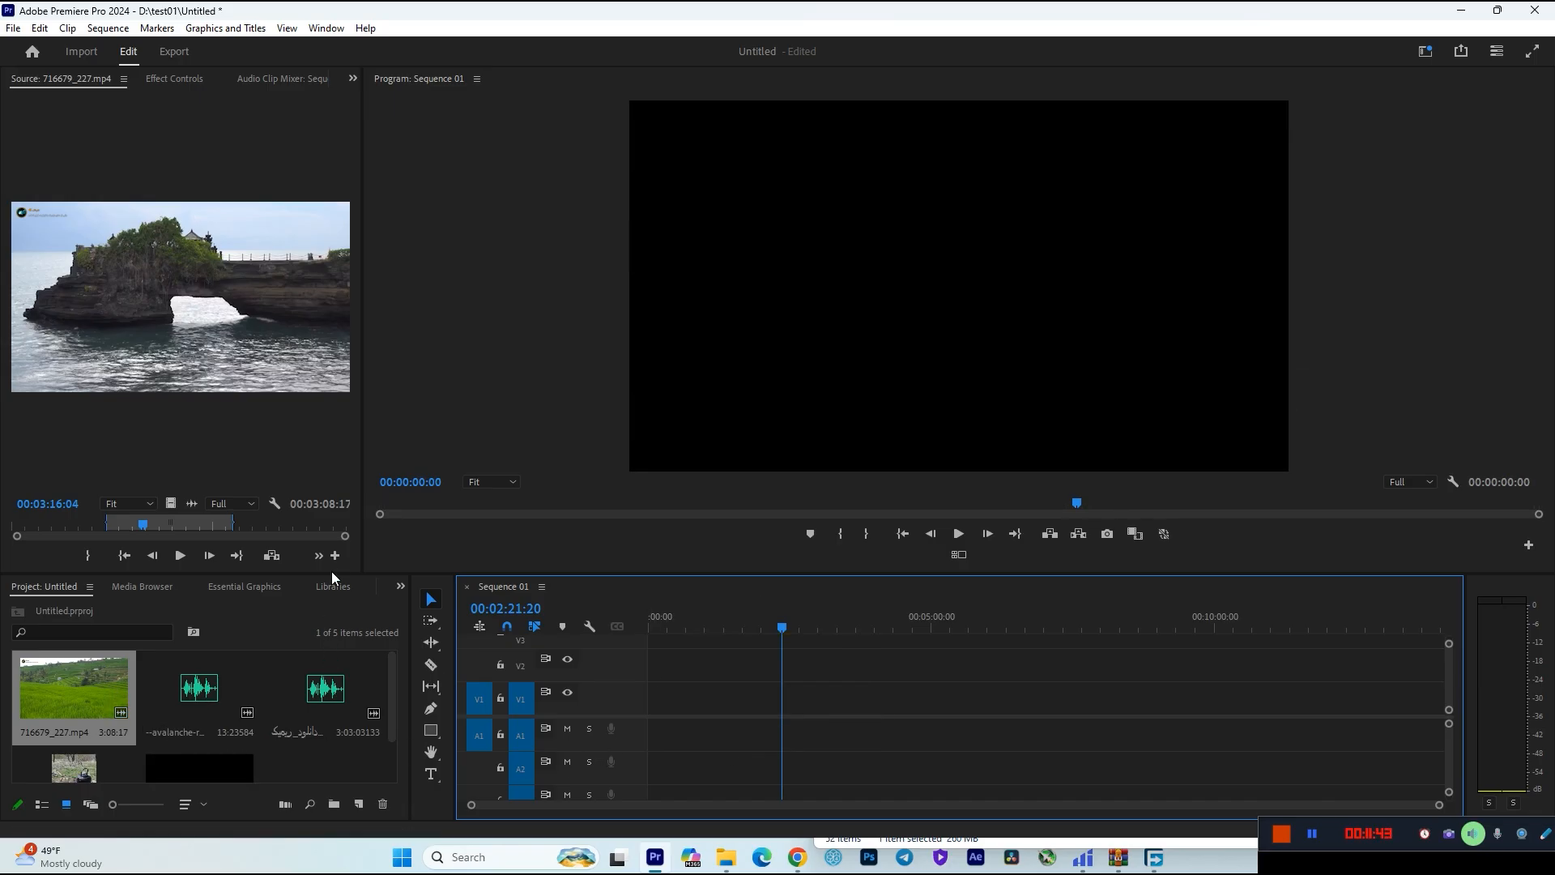
# Enlarge the timeline area and place both audio files one after the other on A1, with the tea photo on V1 at about 00:04:00:00.
pyautogui.moveTo(333, 573); pyautogui.dragTo(332, 520)
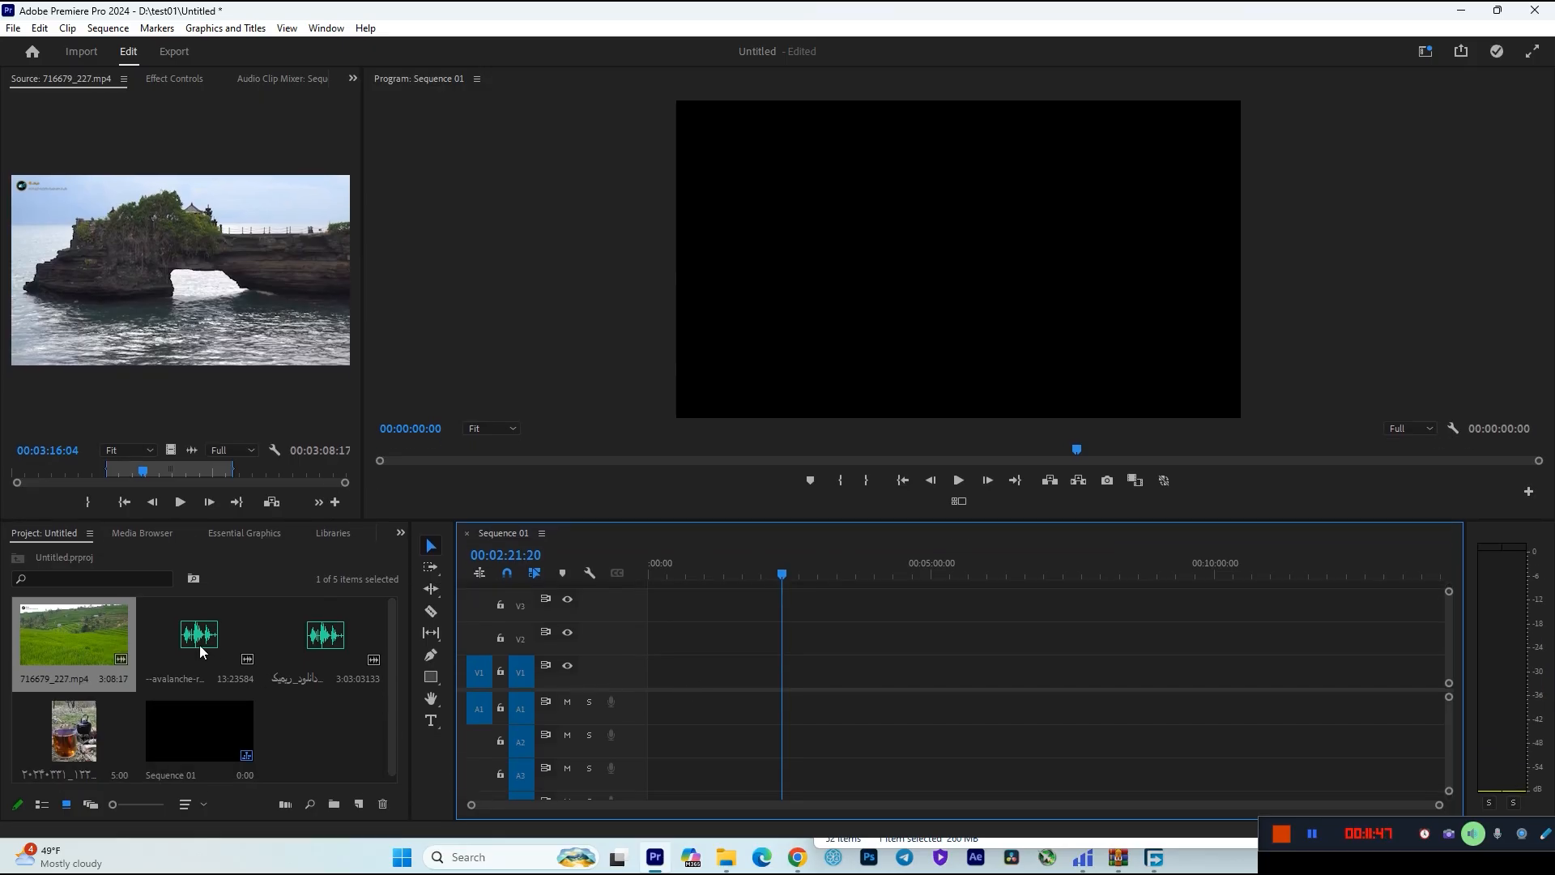
pyautogui.moveTo(209, 641); pyautogui.dragTo(846, 708)
pyautogui.moveTo(325, 638); pyautogui.dragTo(876, 708)
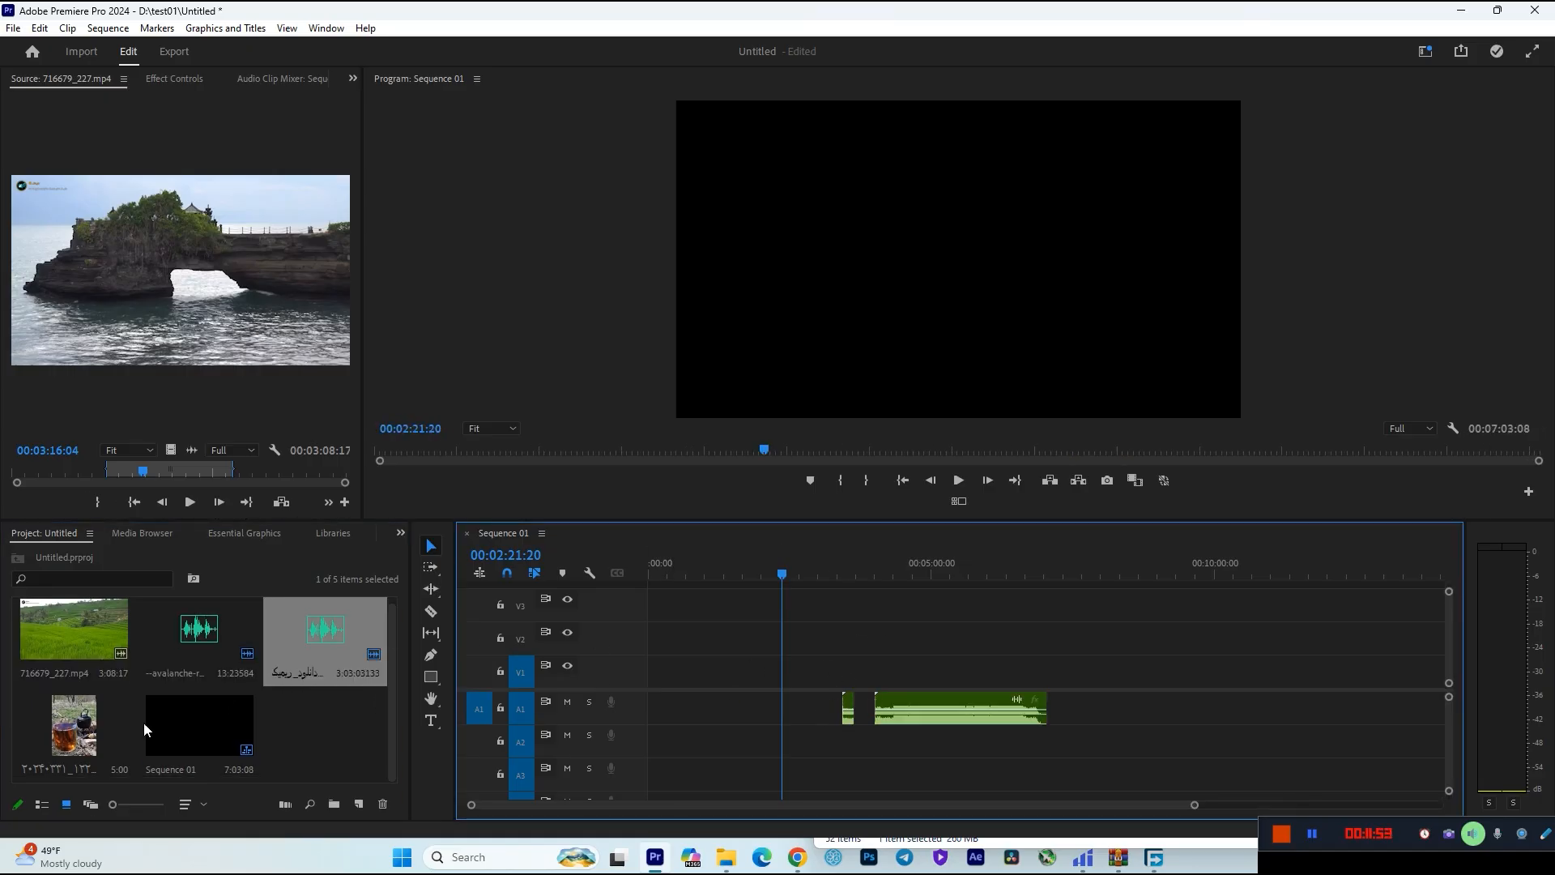
pyautogui.moveTo(85, 733); pyautogui.dragTo(900, 669)
pyautogui.press('\\')
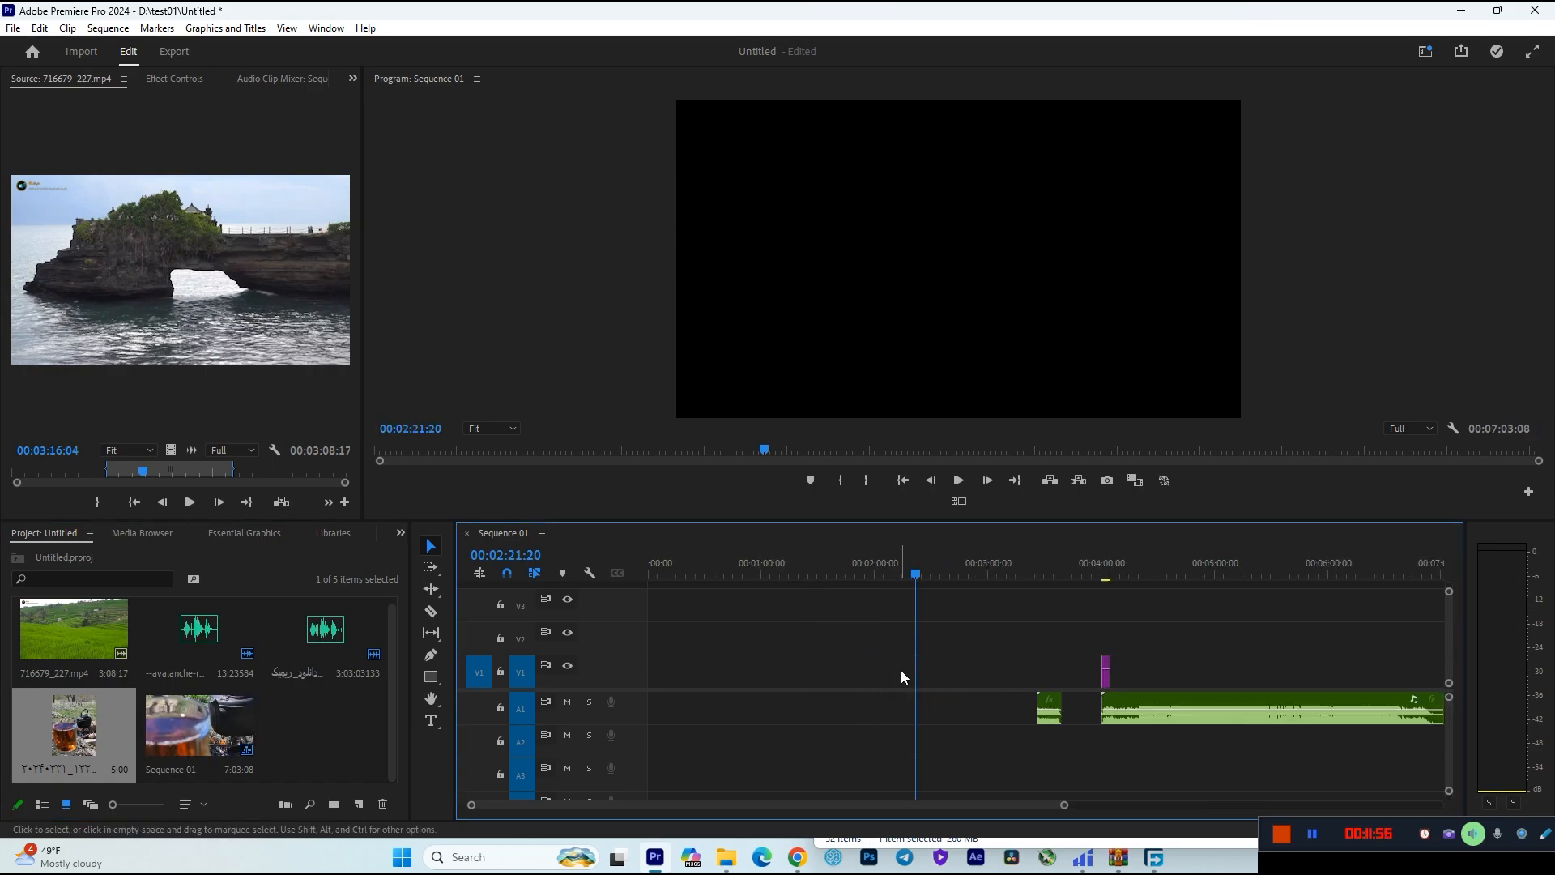
# Move the playhead to 00:04:02:11 over the tea photo and open that photo from the project in the source monitor.
pyautogui.click(1105, 581)
pyautogui.press('=')
pyautogui.press('=')
pyautogui.press('=')
pyautogui.doubleClick(77, 723)
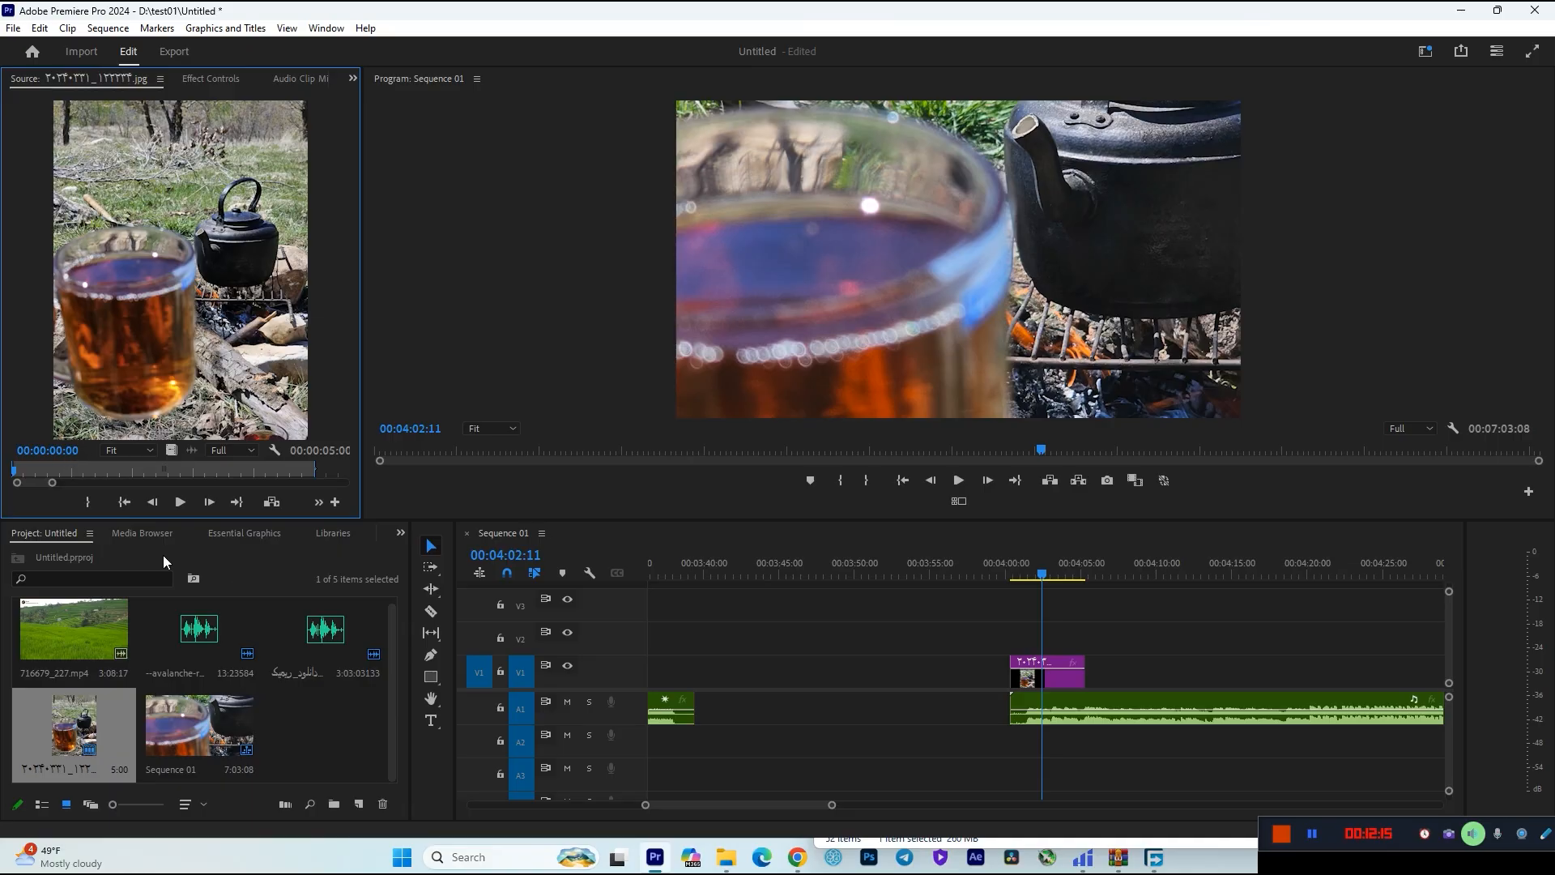
pyautogui.click(369, 614)
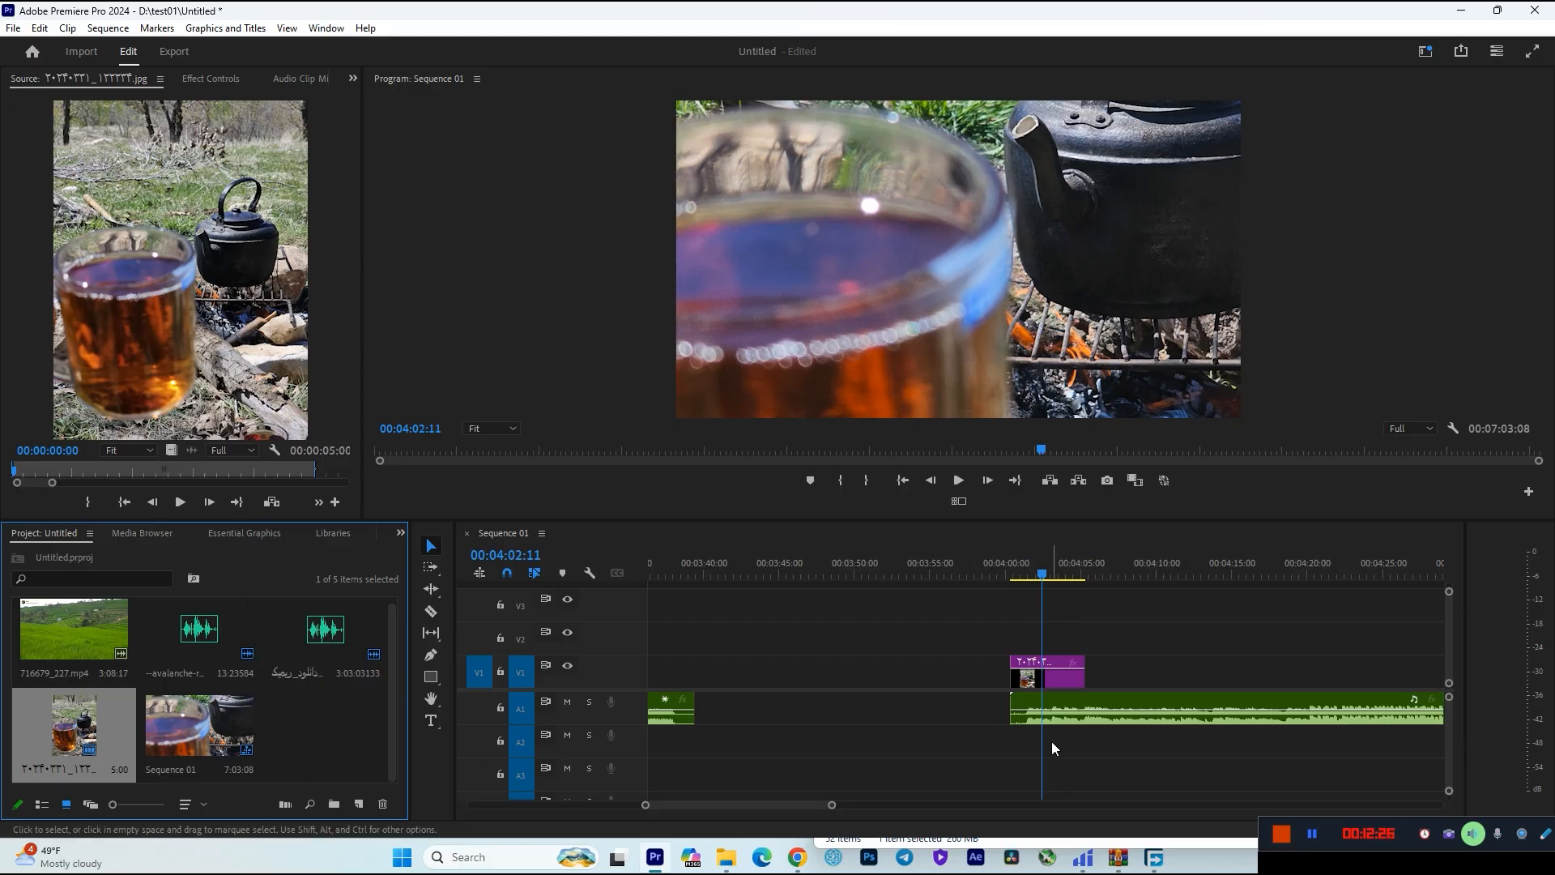
# Delete both audio clips and the tea photo from the timeline of Sequence 01.
pyautogui.click(1059, 710)
pyautogui.press('Delete')
pyautogui.click(1048, 680)
pyautogui.press('Delete')
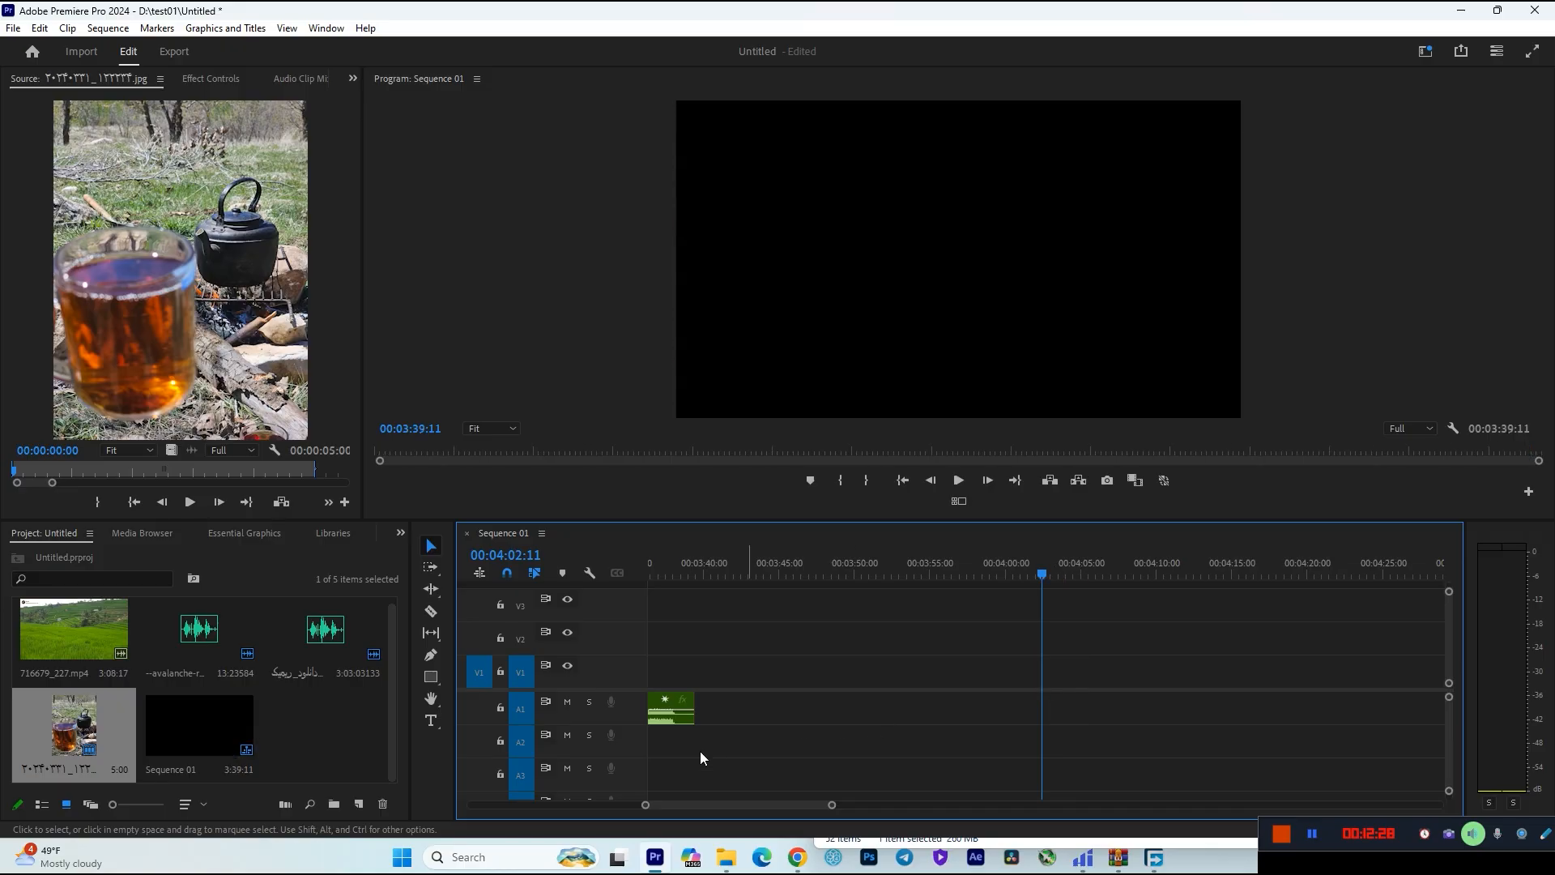
pyautogui.click(685, 717)
pyautogui.press('Delete')
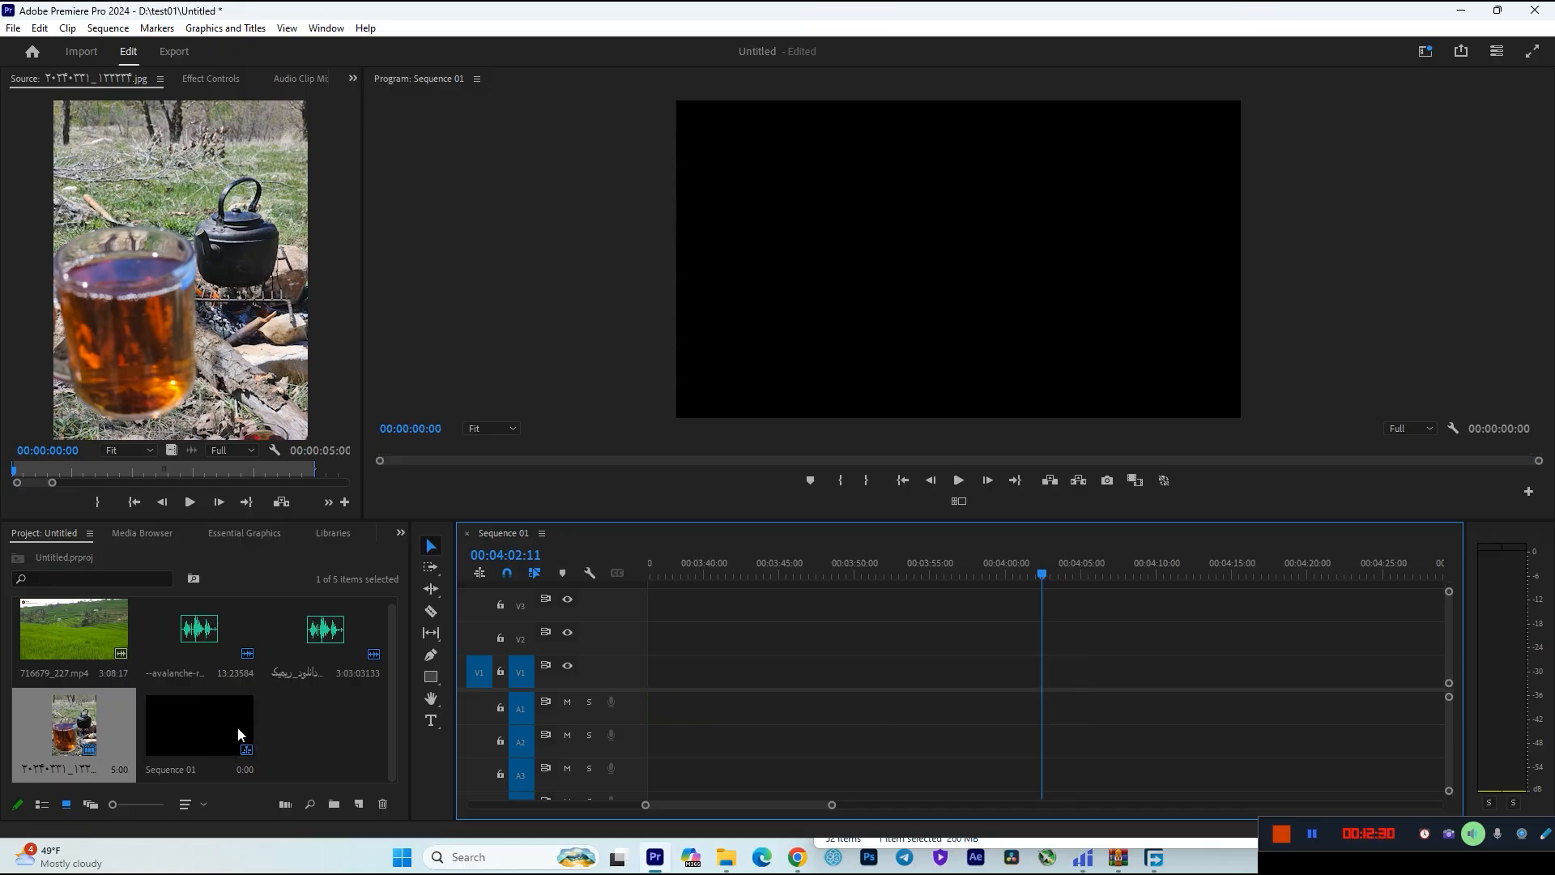
# Place 716679_227.mp4 with its audio on V1 and A1 at about 00:03:38:00 and move the playhead to 00:03:41:08.
pyautogui.scroll(1, 284, 756)
pyautogui.click(288, 753)
pyautogui.moveTo(84, 636); pyautogui.dragTo(670, 672)
pyautogui.click(724, 574)
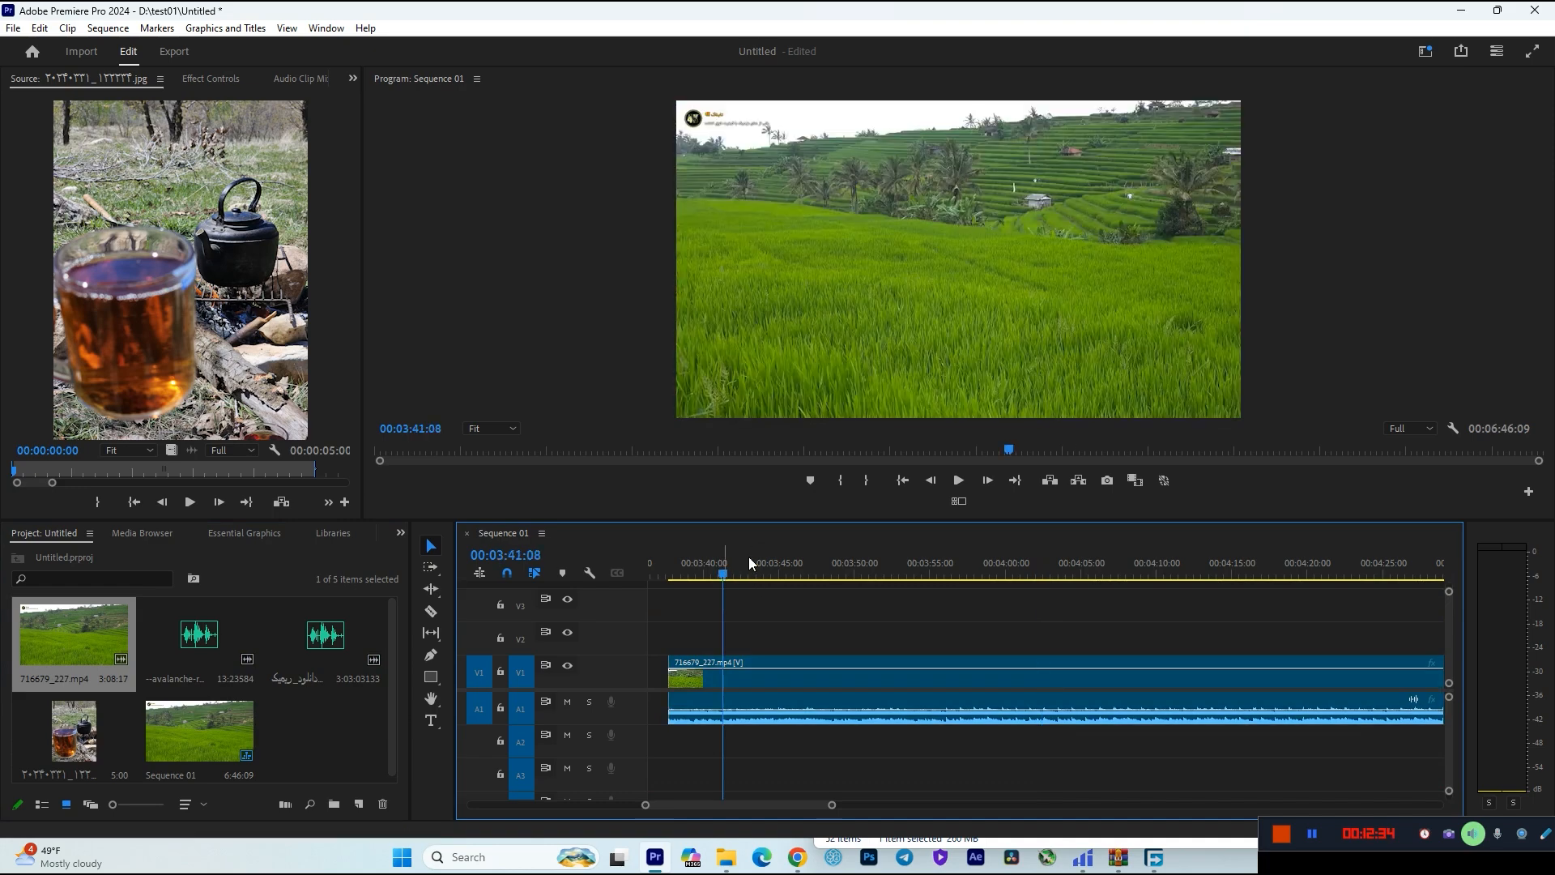
# Shift the 716679_227.mp4 clip with its audio to an earlier position on V1 and A1, keeping it under the playhead.
pyautogui.press('-')
pyautogui.press('-')
pyautogui.press('-')
pyautogui.press('=')
pyautogui.press('=')
pyautogui.press('=')
pyautogui.click(1127, 681)
pyautogui.moveTo(1126, 669); pyautogui.dragTo(1127, 677)
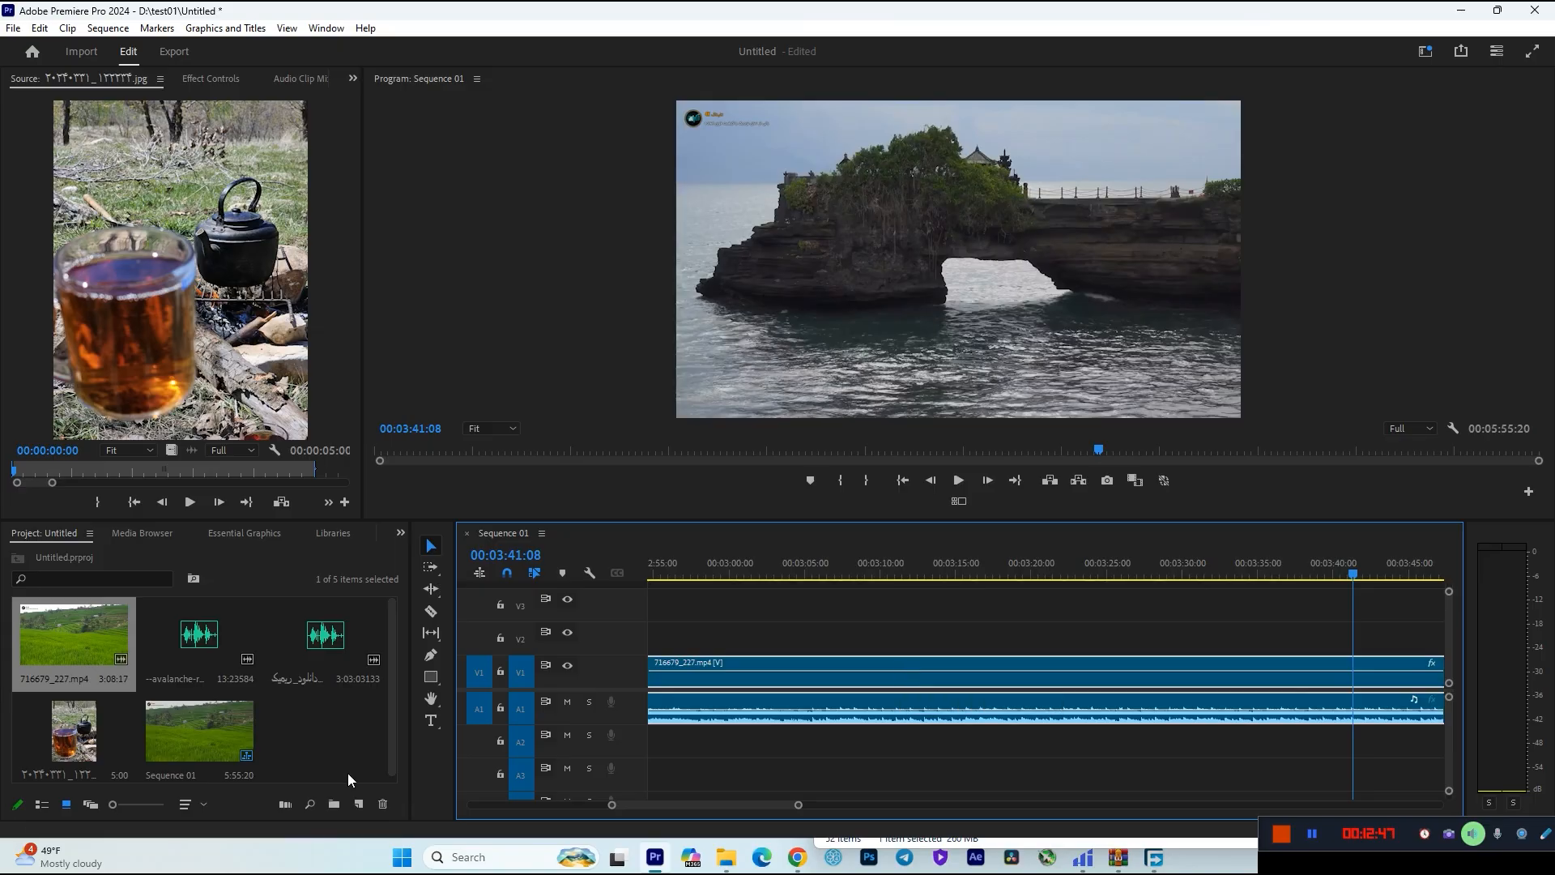
# Enlarge the timeline area by shrinking the monitors' height slightly and narrowing the project area.
pyautogui.moveTo(438, 520); pyautogui.dragTo(438, 500)
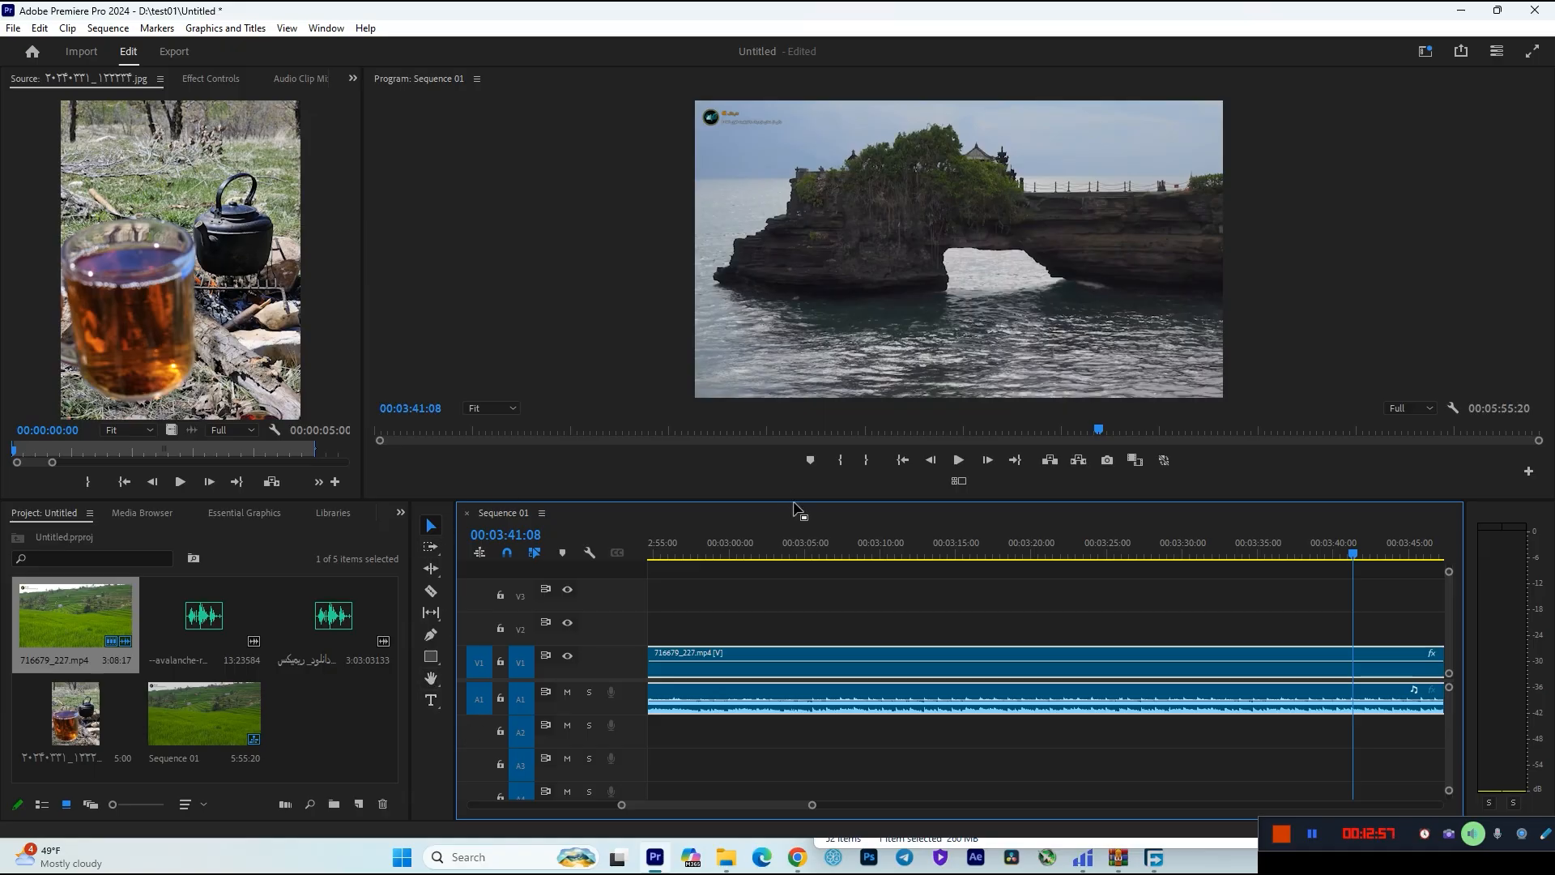
pyautogui.moveTo(793, 499); pyautogui.dragTo(793, 498)
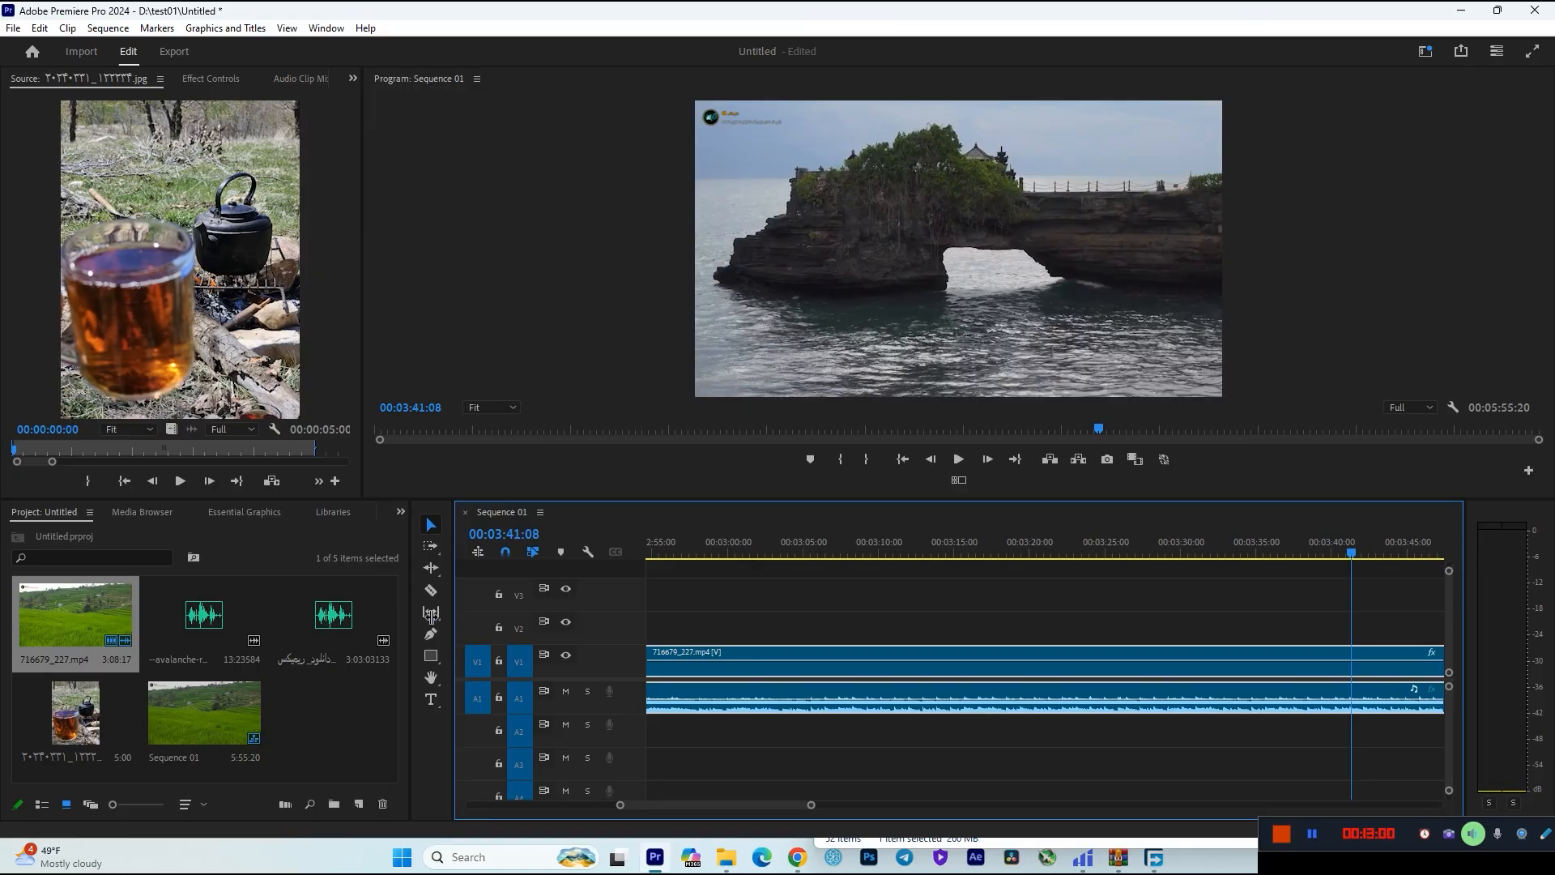
pyautogui.moveTo(451, 636); pyautogui.dragTo(400, 636)
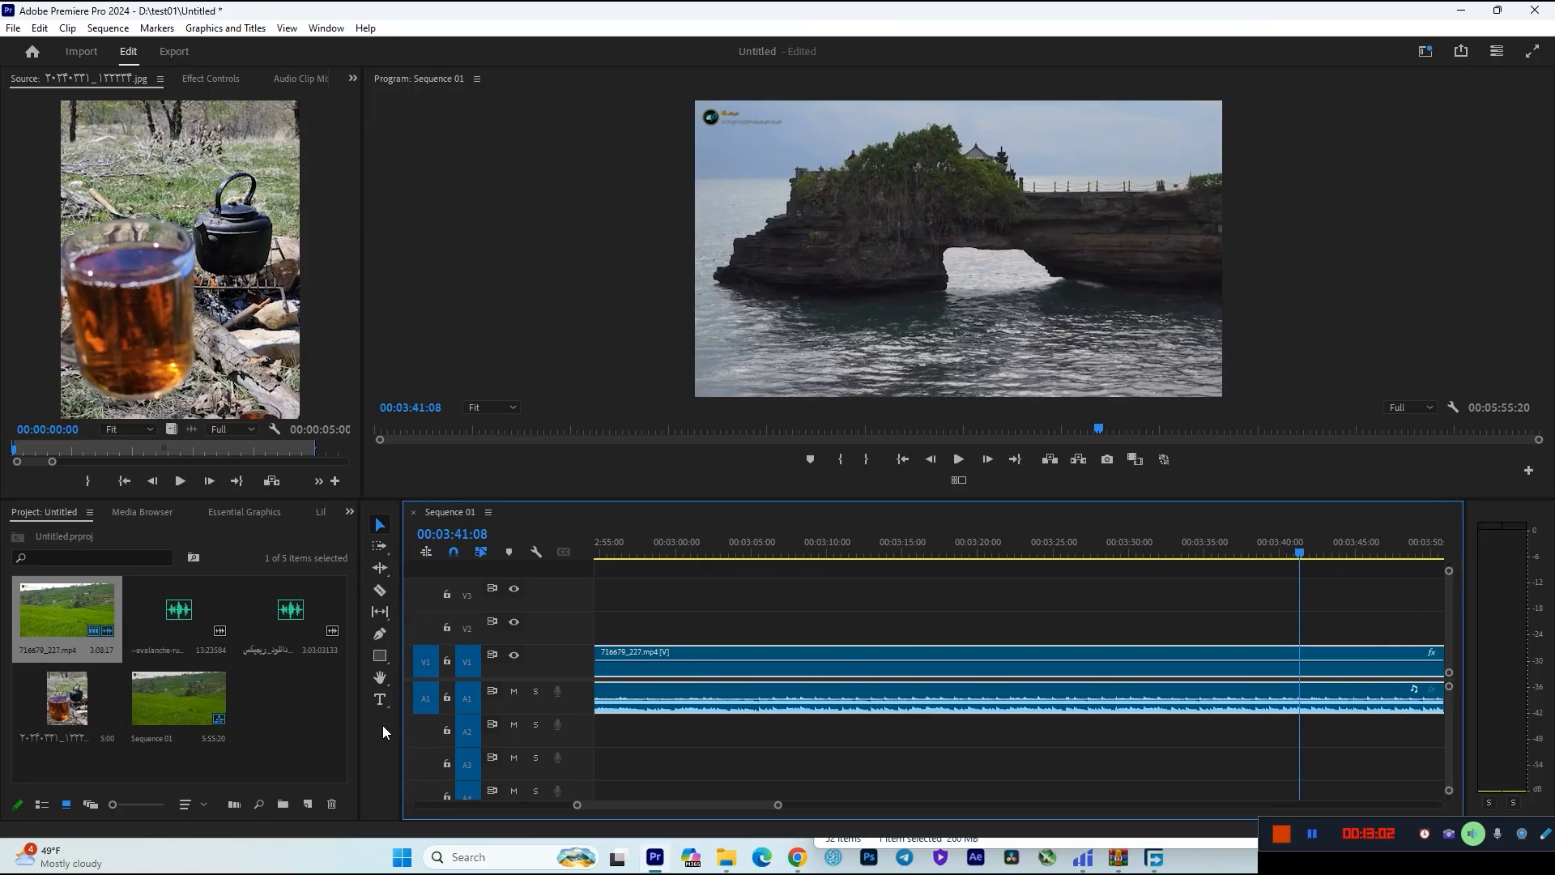
pyautogui.click(356, 721)
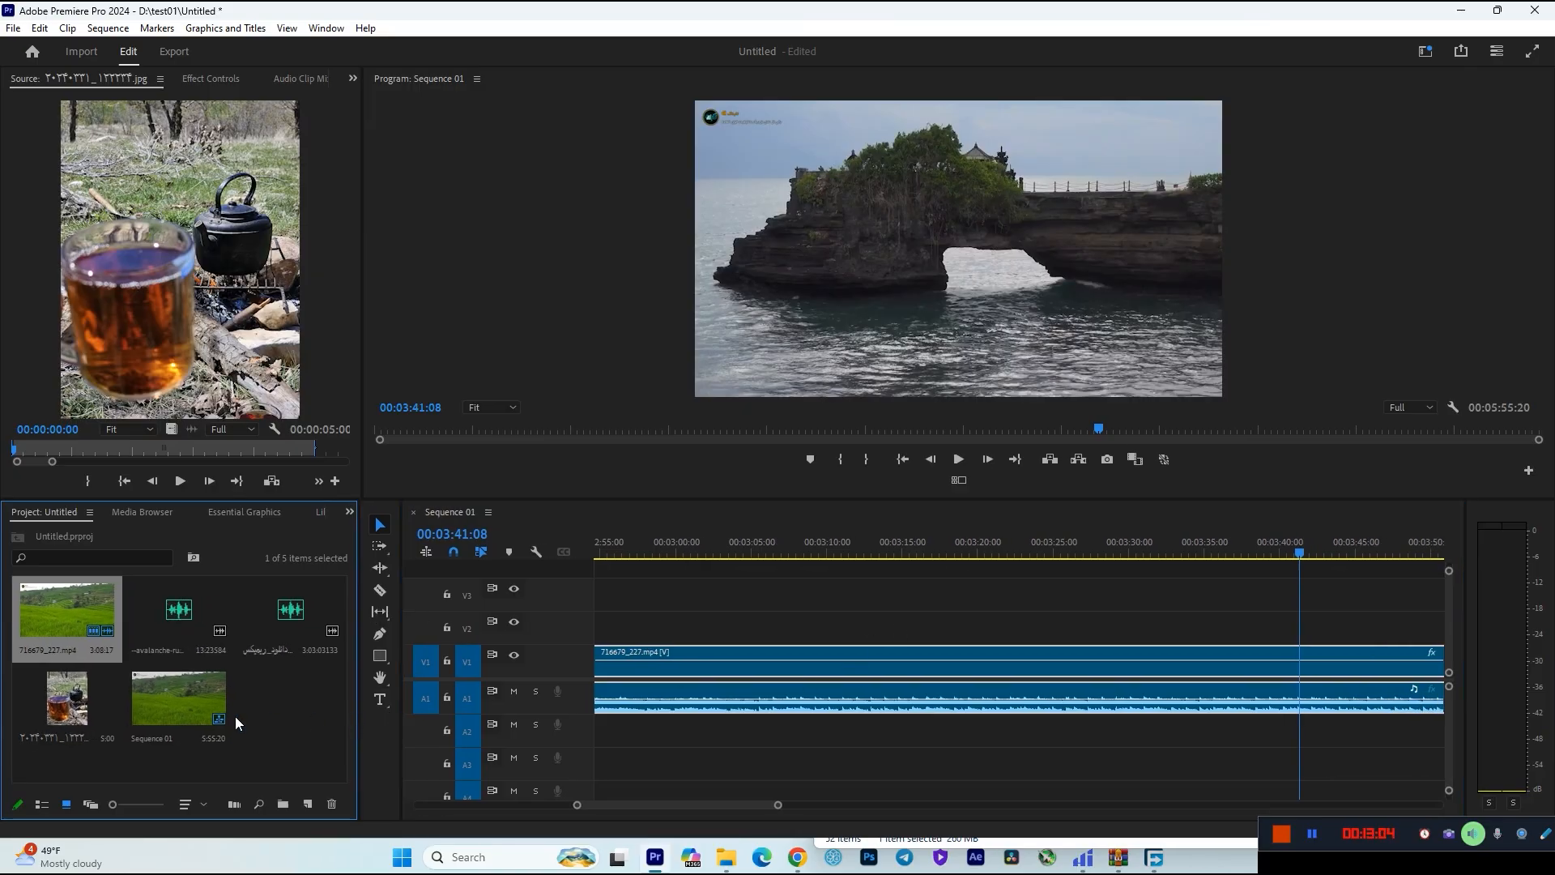